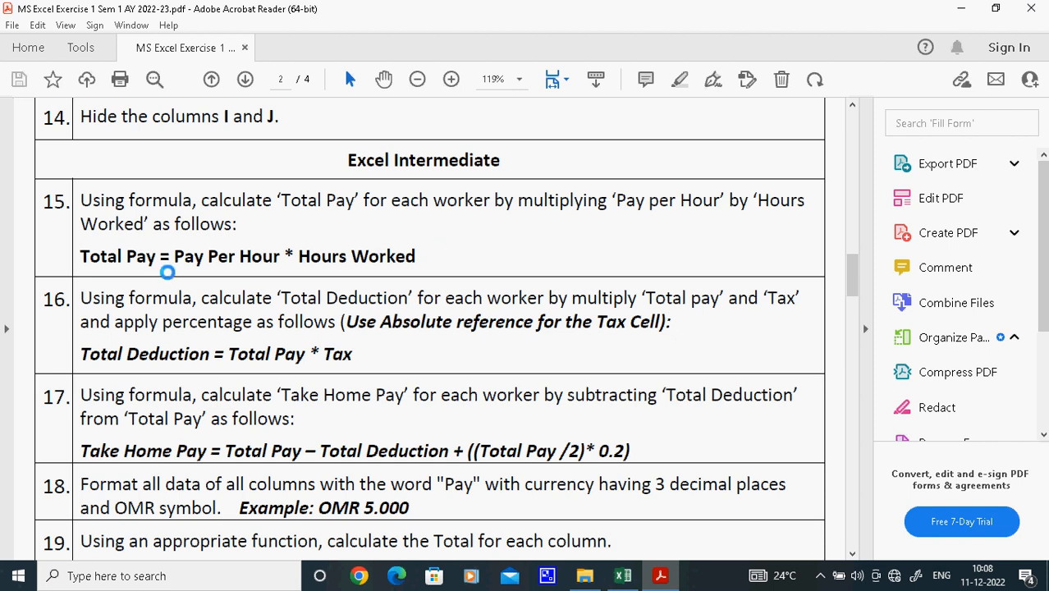
Switch to the Excel salary workbook and enter the Total Pay formula =C5*D5 in cell E5
{"action": "left_click", "coordinate": [623, 575]}
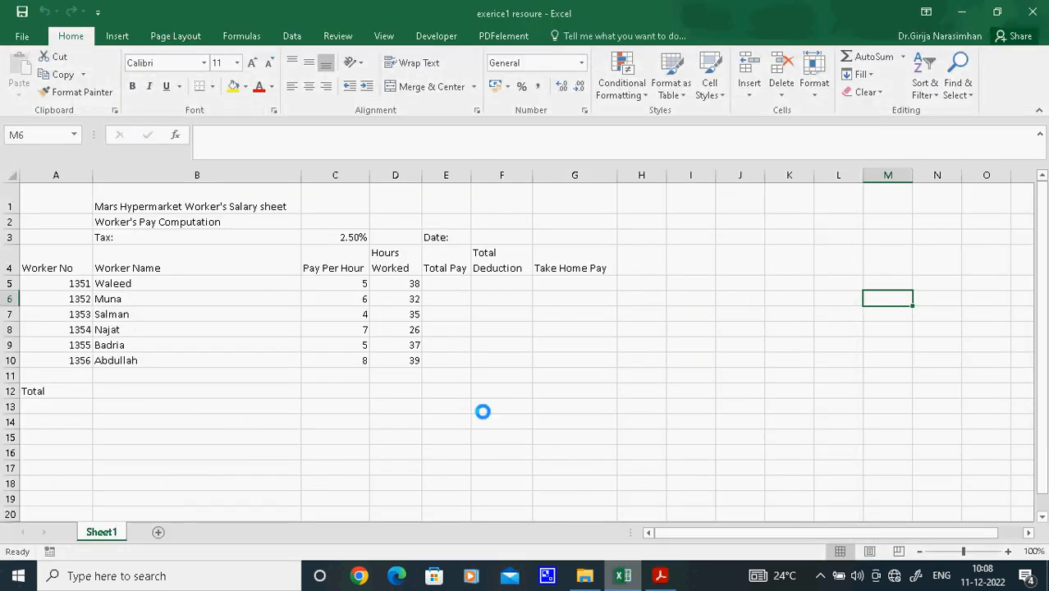
{"action": "left_click", "coordinate": [452, 284]}
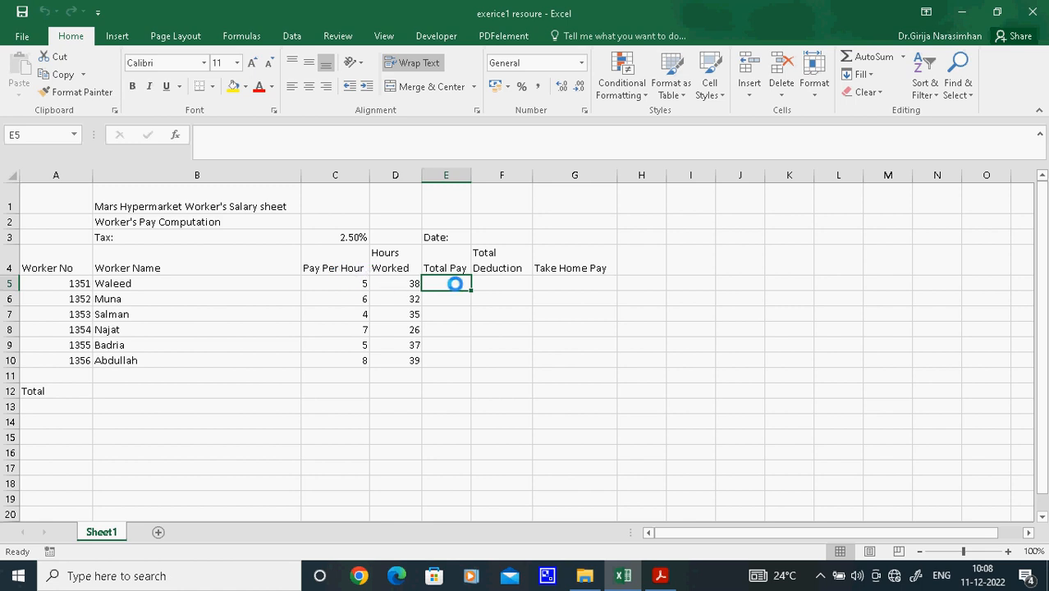
{"action": "type", "text": "="}
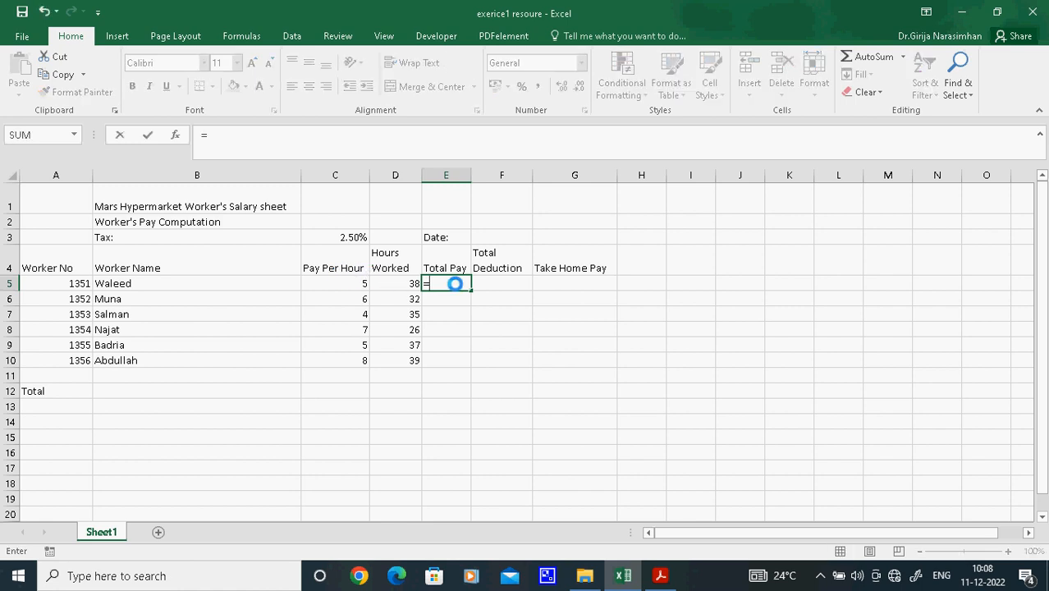
{"action": "left_click", "coordinate": [352, 282]}
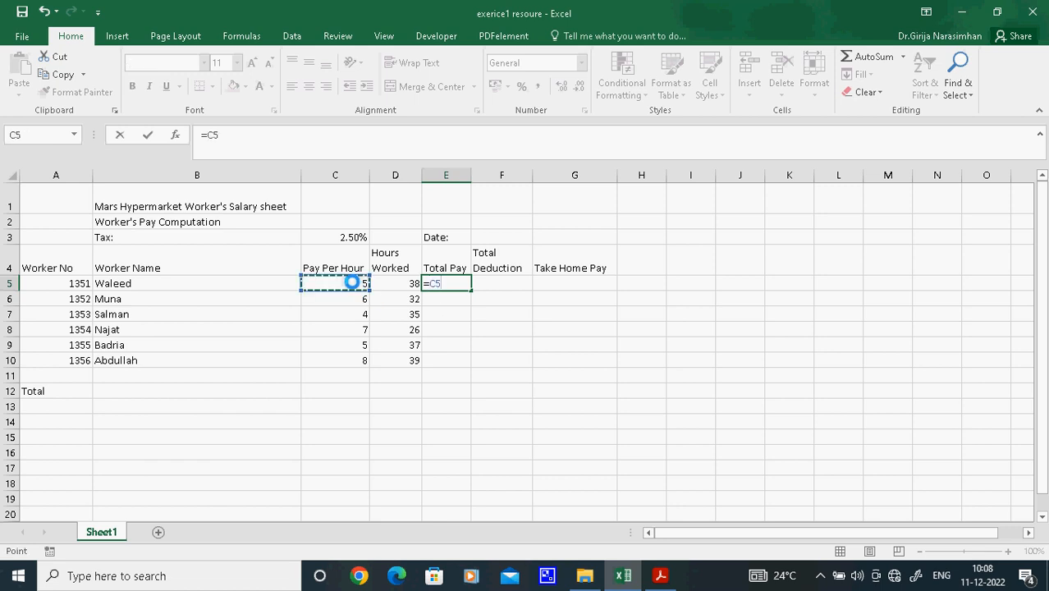
{"action": "left_click", "coordinate": [237, 131]}
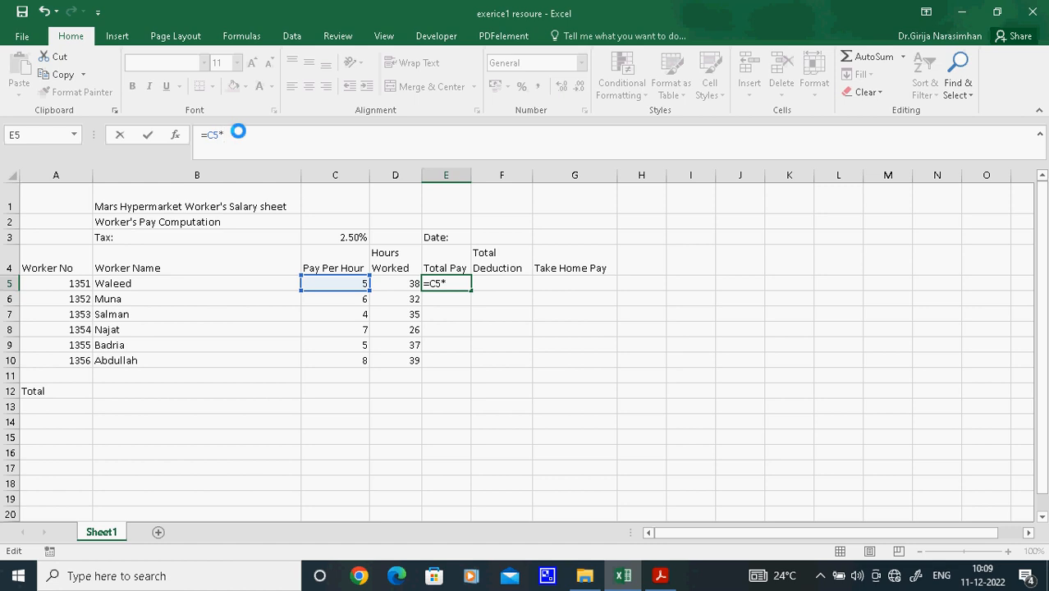
{"action": "left_click", "coordinate": [390, 283]}
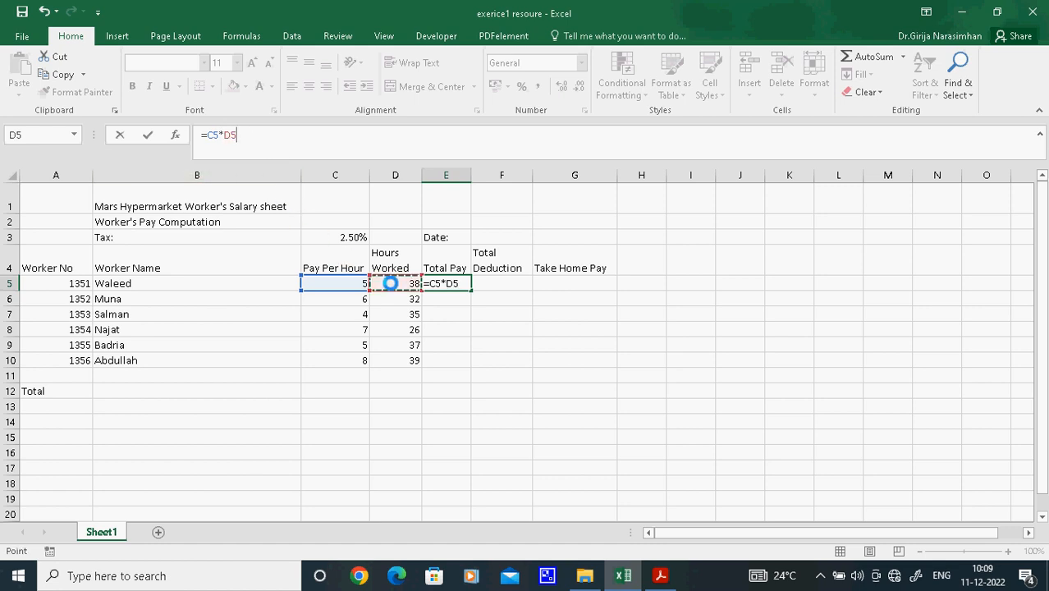
{"action": "key", "text": "Return"}
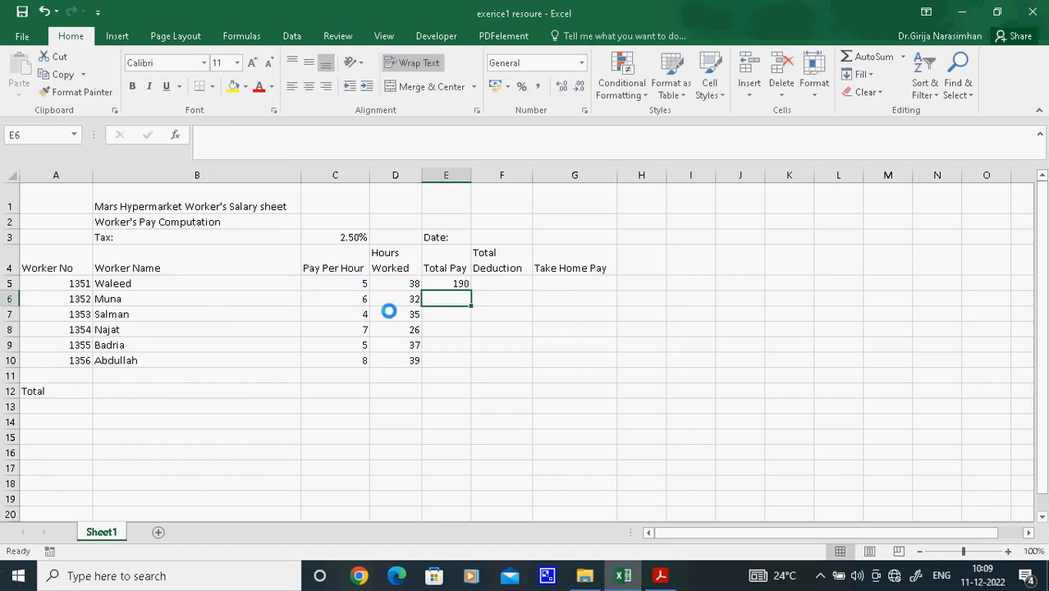
Fill the Total Pay formula from E5 down to E10 and check the copied formulas in E6 to E8
{"action": "left_click", "coordinate": [449, 283]}
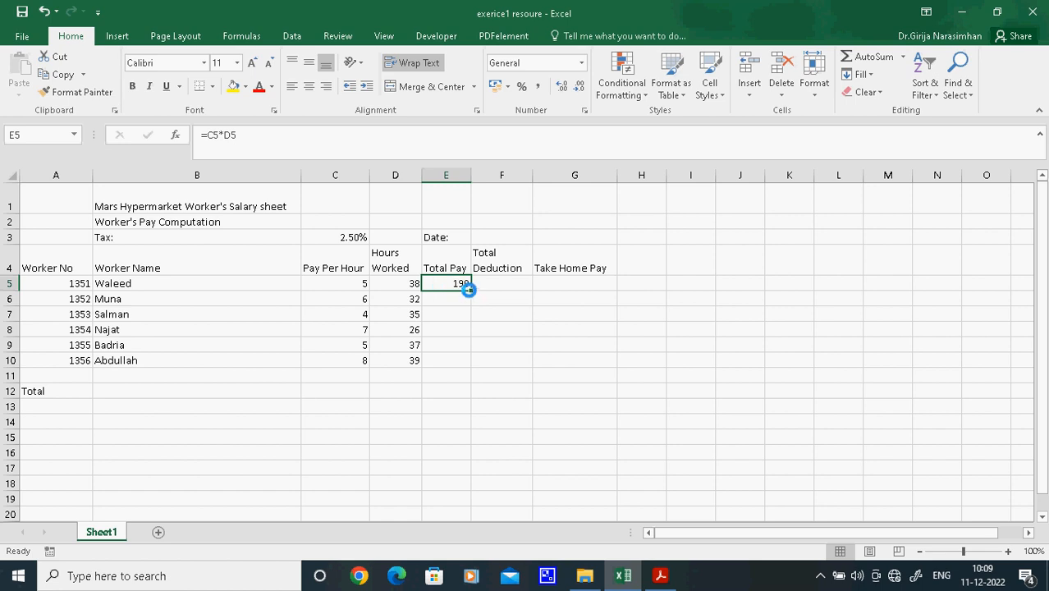
{"action": "left_click_drag", "start_coordinate": [468, 289], "coordinate": [467, 367]}
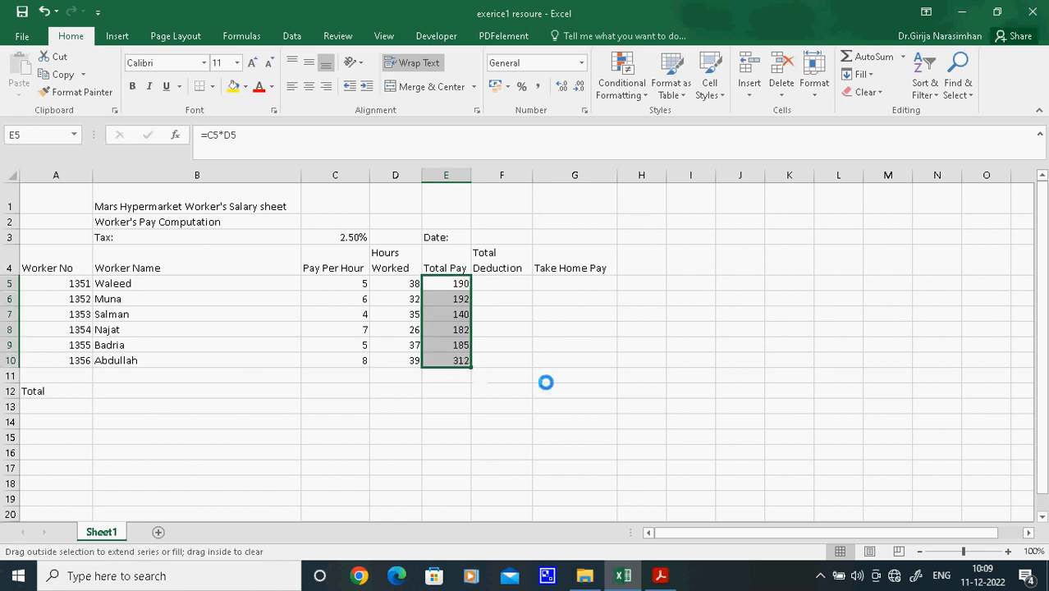
{"action": "left_click", "coordinate": [455, 301]}
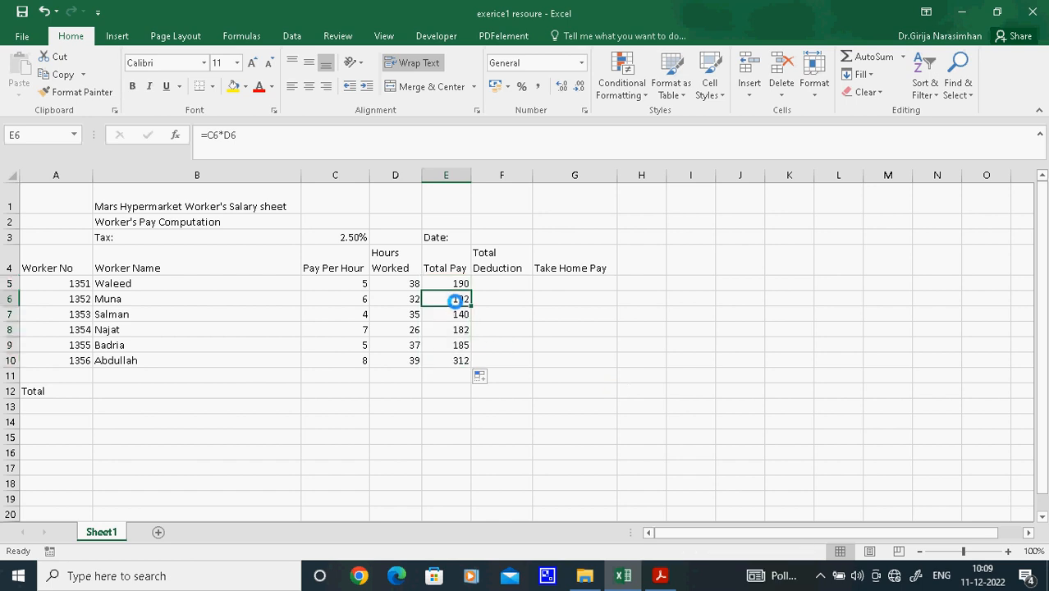
{"action": "left_click", "coordinate": [469, 313]}
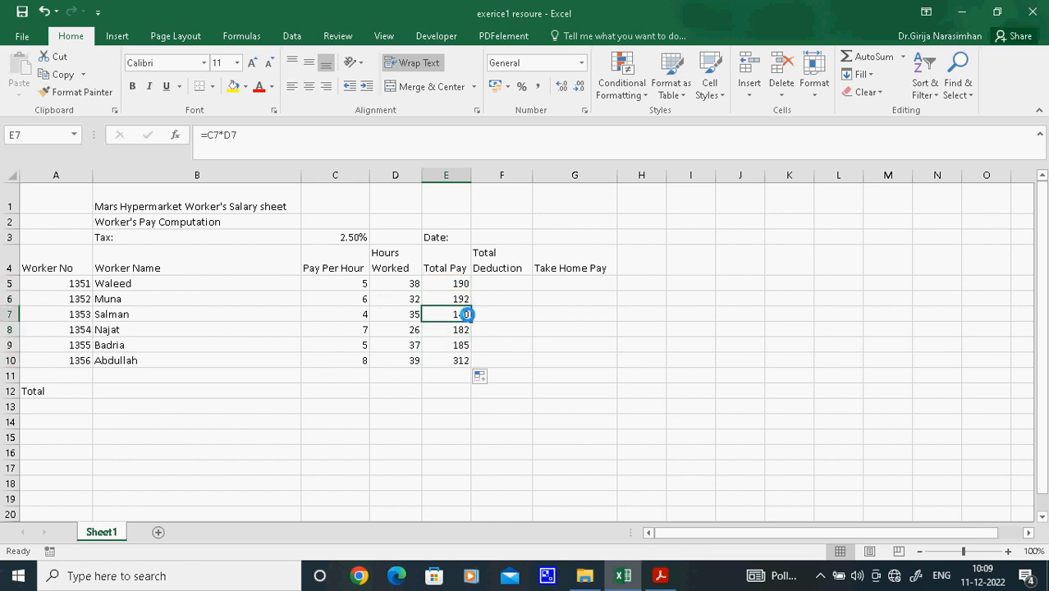
{"action": "left_click", "coordinate": [458, 326]}
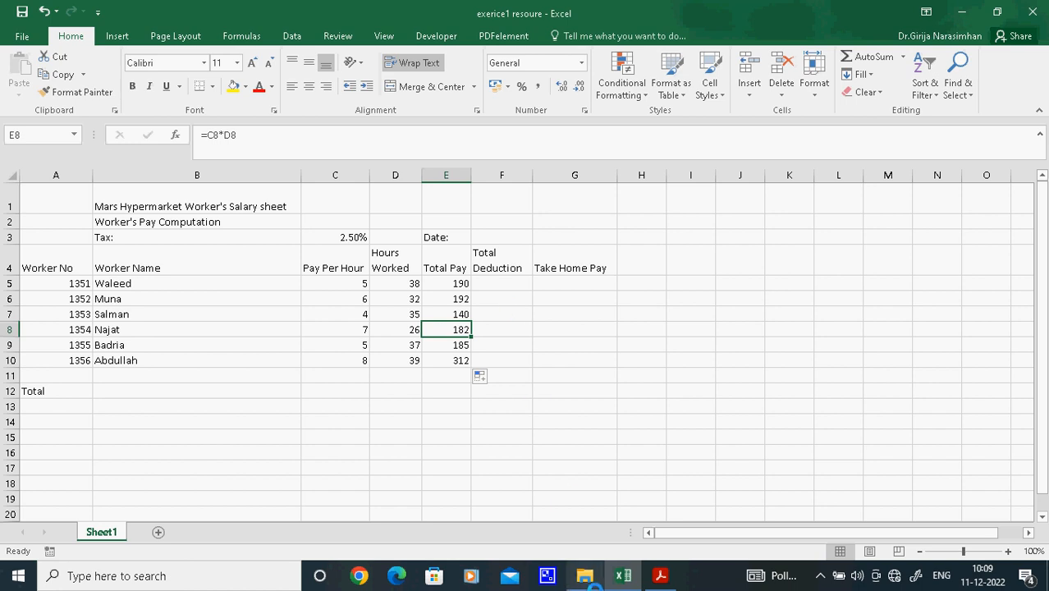
Read the Total Deduction task in the Acrobat exercise PDF, and enter =E5*C3 in cell F5 of the Excel sheet
{"action": "left_click", "coordinate": [659, 575]}
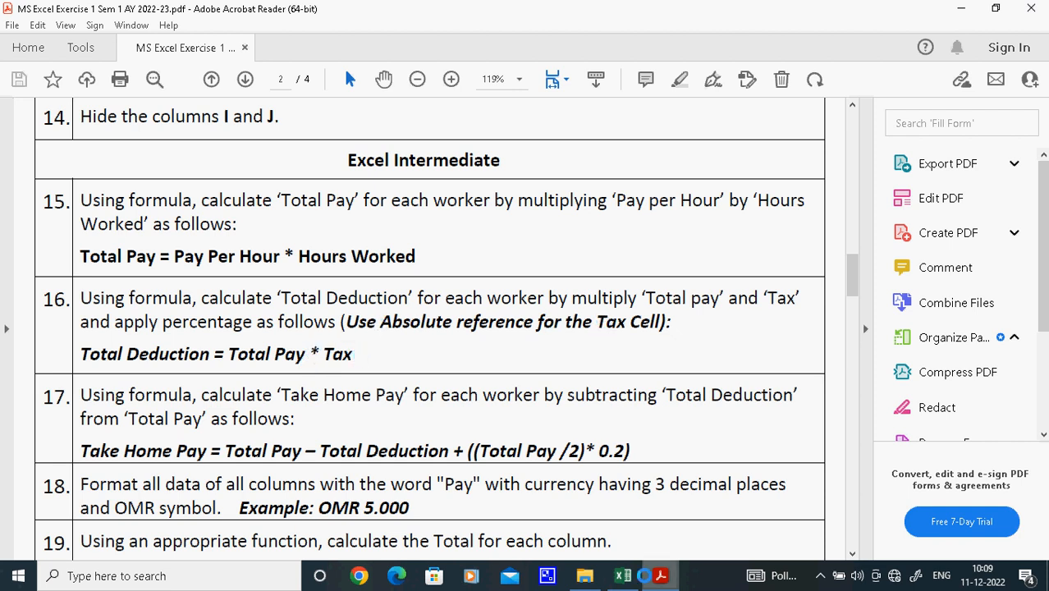
{"action": "left_click", "coordinate": [623, 575]}
{"action": "left_click", "coordinate": [493, 287]}
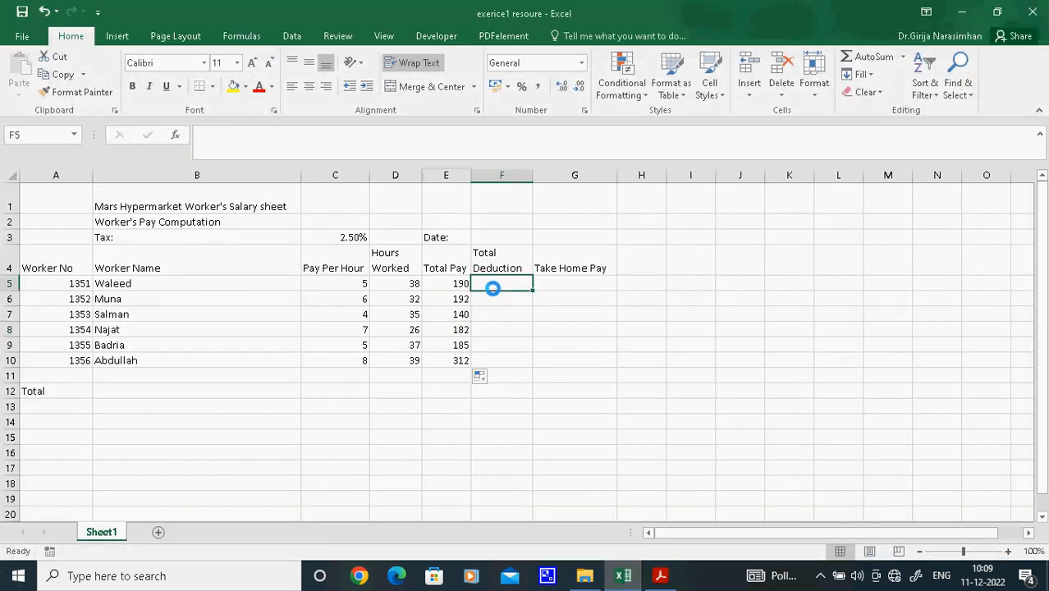
{"action": "type", "text": "="}
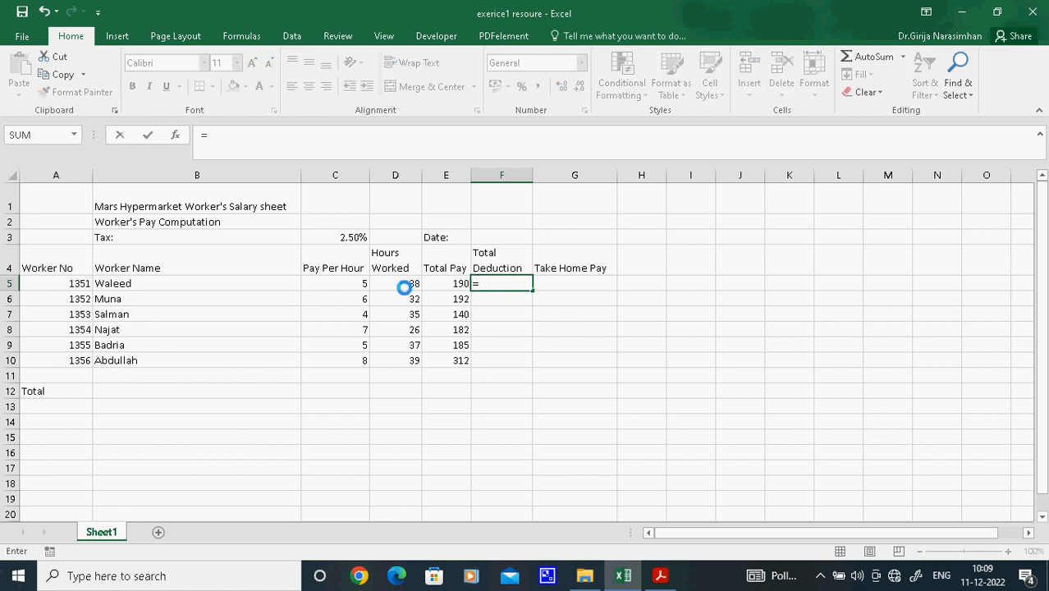
{"action": "left_click", "coordinate": [447, 283]}
{"action": "left_click", "coordinate": [287, 131]}
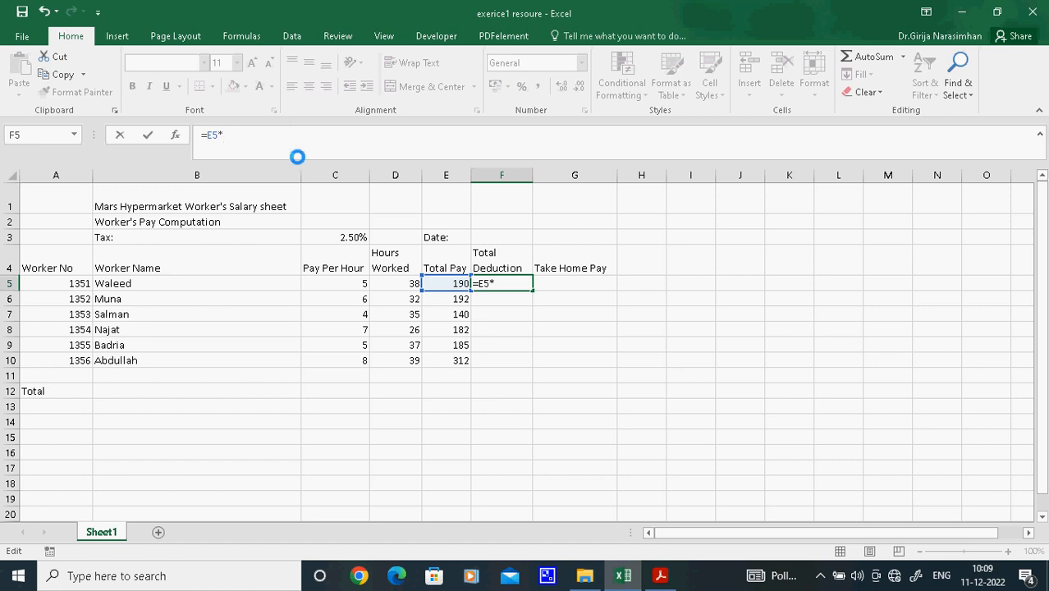
{"action": "left_click", "coordinate": [338, 237]}
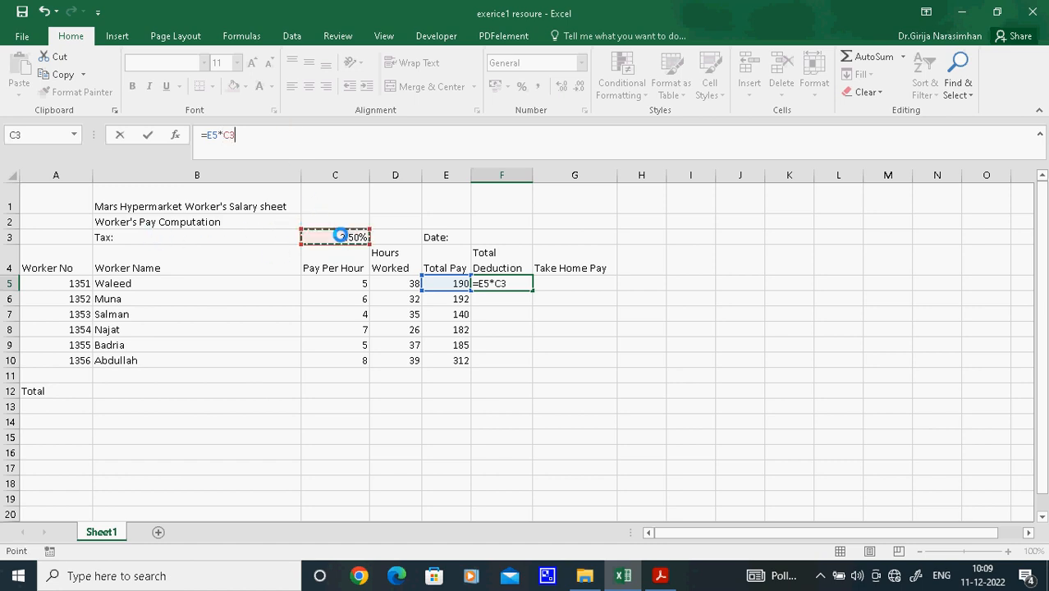
{"action": "key", "text": "Return"}
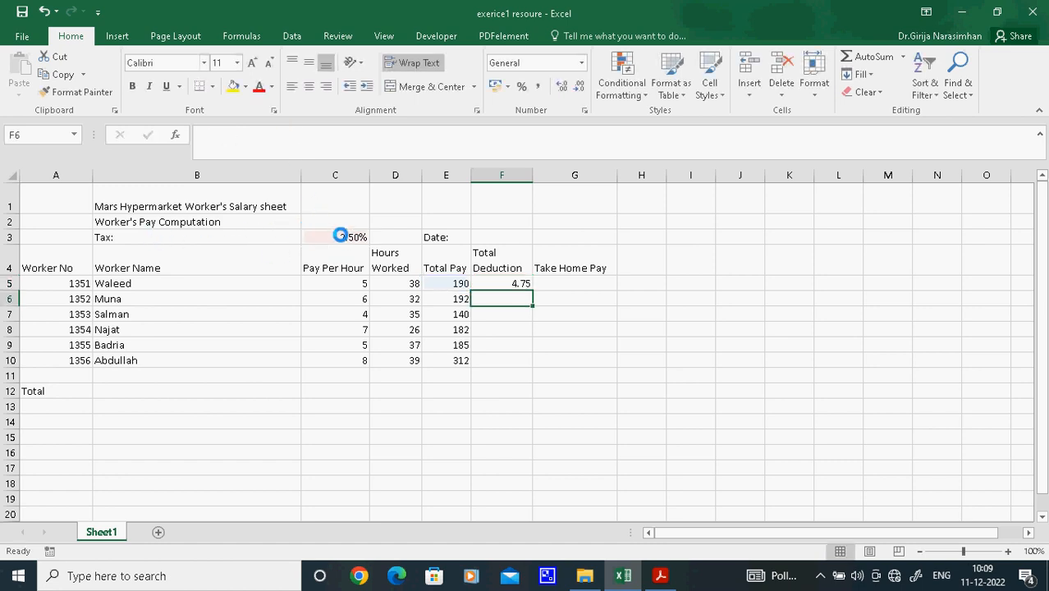
Make the tax cell reference in F5 absolute so the formula reads =E5*$C$3
{"action": "left_click", "coordinate": [507, 284]}
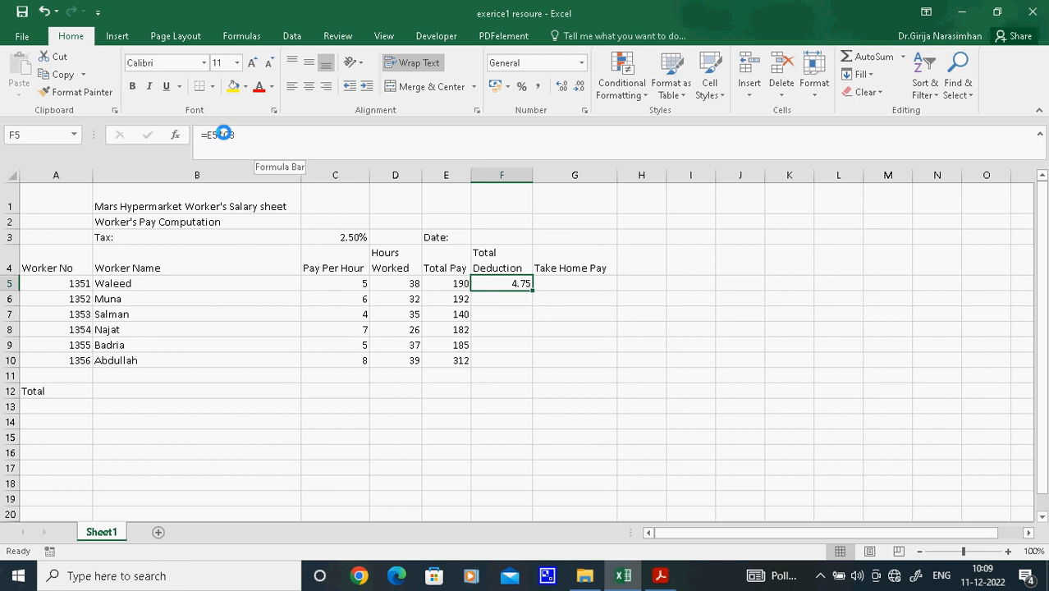
{"action": "left_click", "coordinate": [223, 134]}
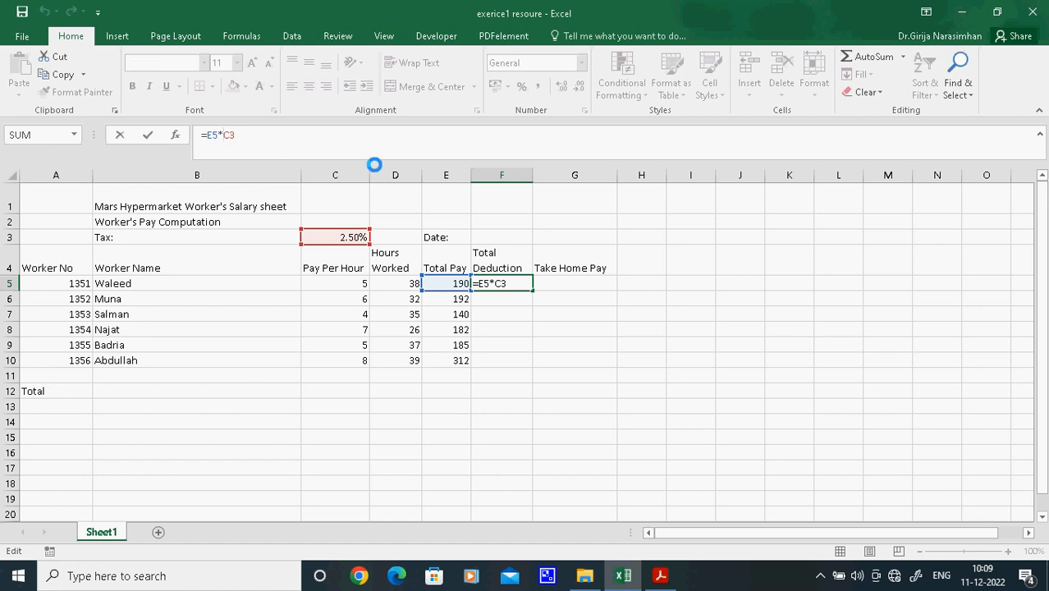
{"action": "key", "text": "F4"}
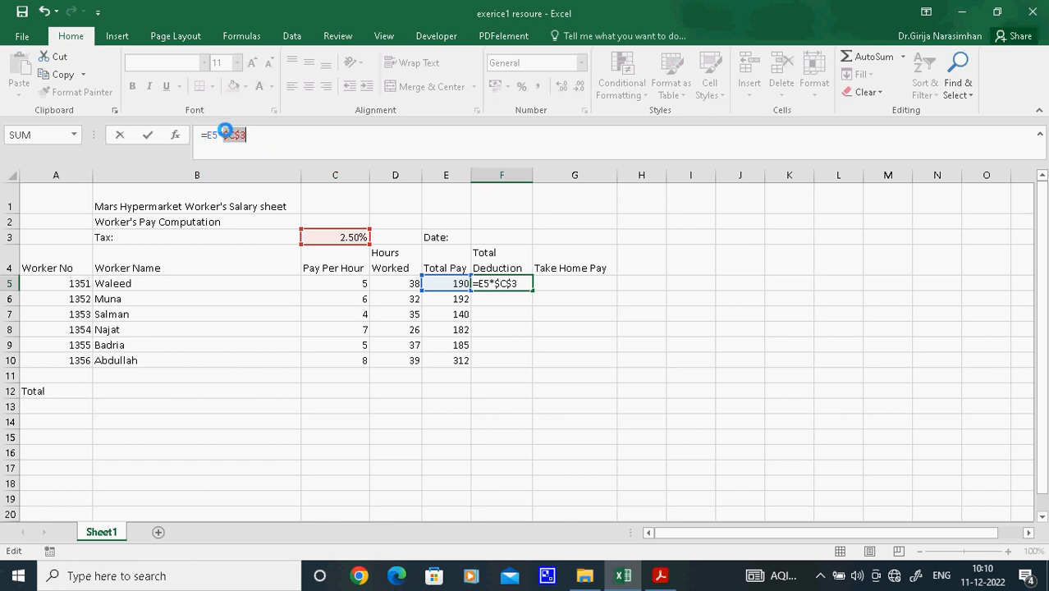
{"action": "left_click", "coordinate": [253, 133]}
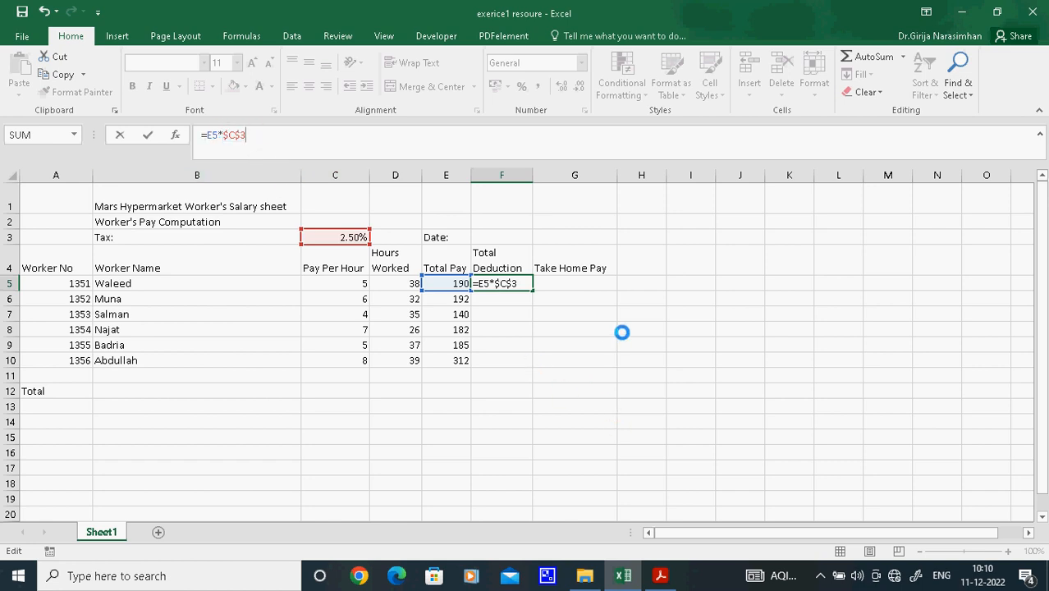
{"action": "key", "text": "Return"}
Fill the Total Deduction formula from F5 down to F10 and check the copied formulas in F6 to F8
{"action": "left_click", "coordinate": [502, 283]}
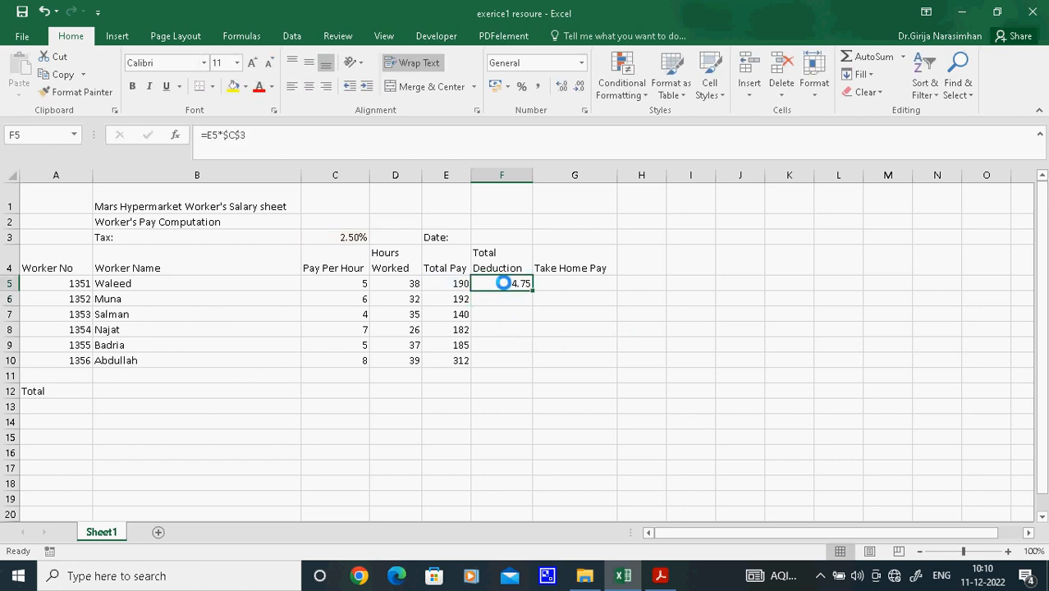
{"action": "left_click_drag", "start_coordinate": [532, 290], "coordinate": [529, 369]}
{"action": "left_click", "coordinate": [508, 297]}
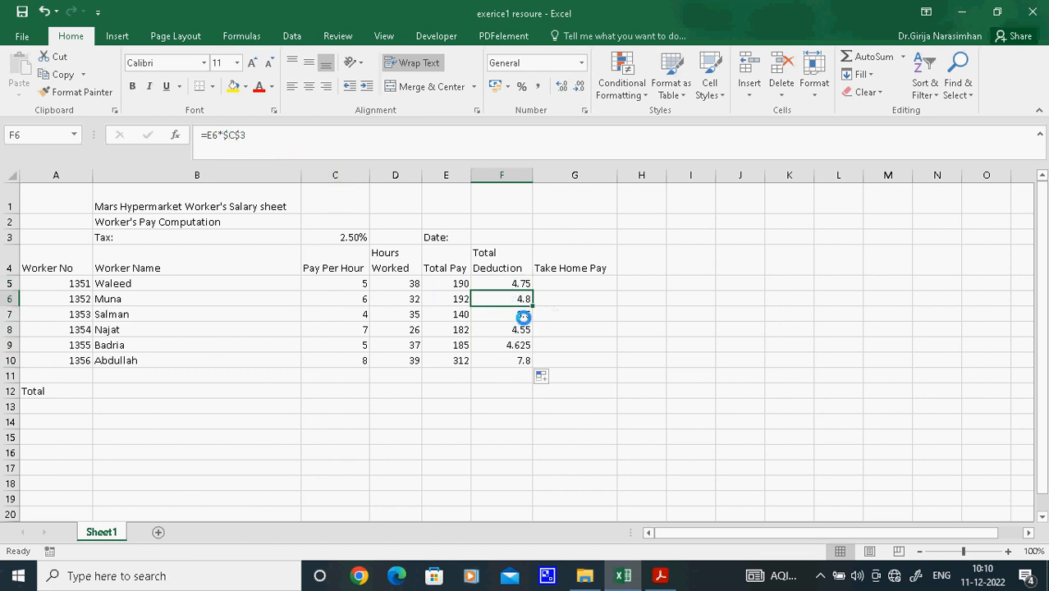
{"action": "left_click", "coordinate": [523, 317]}
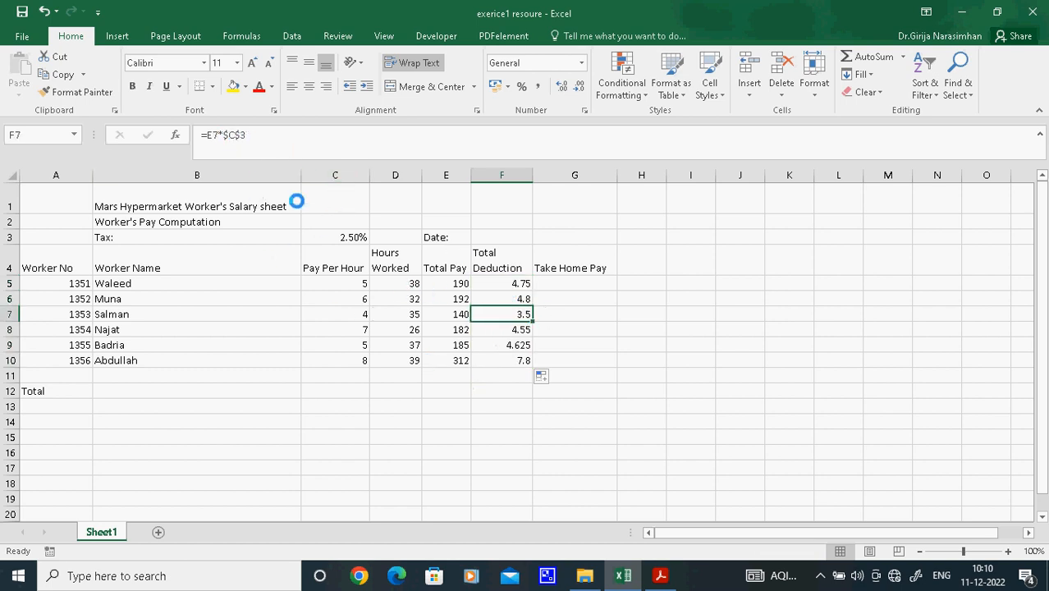
{"action": "left_click", "coordinate": [479, 329]}
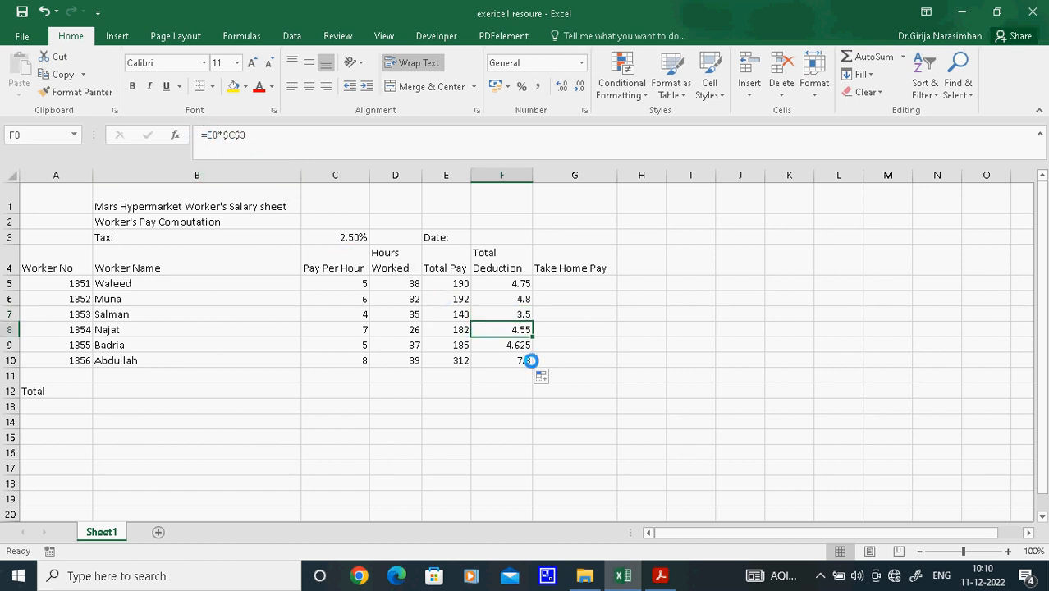
Examine the absolute tax reference $C$3 in the Total Deduction formulas of cells F8 and F5
{"action": "left_click", "coordinate": [229, 135]}
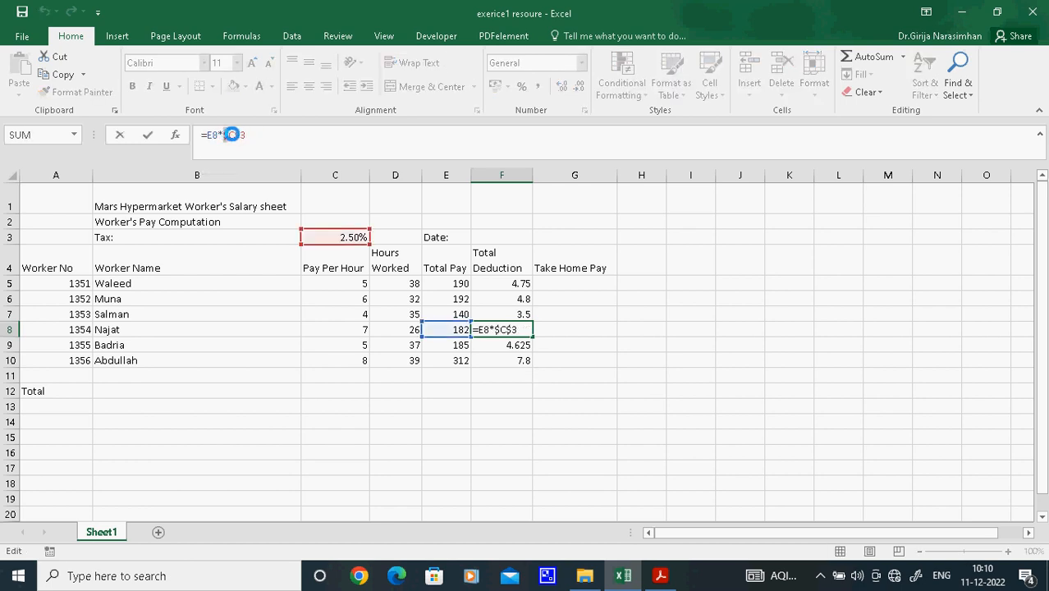
{"action": "left_click_drag", "start_coordinate": [231, 135], "coordinate": [251, 134]}
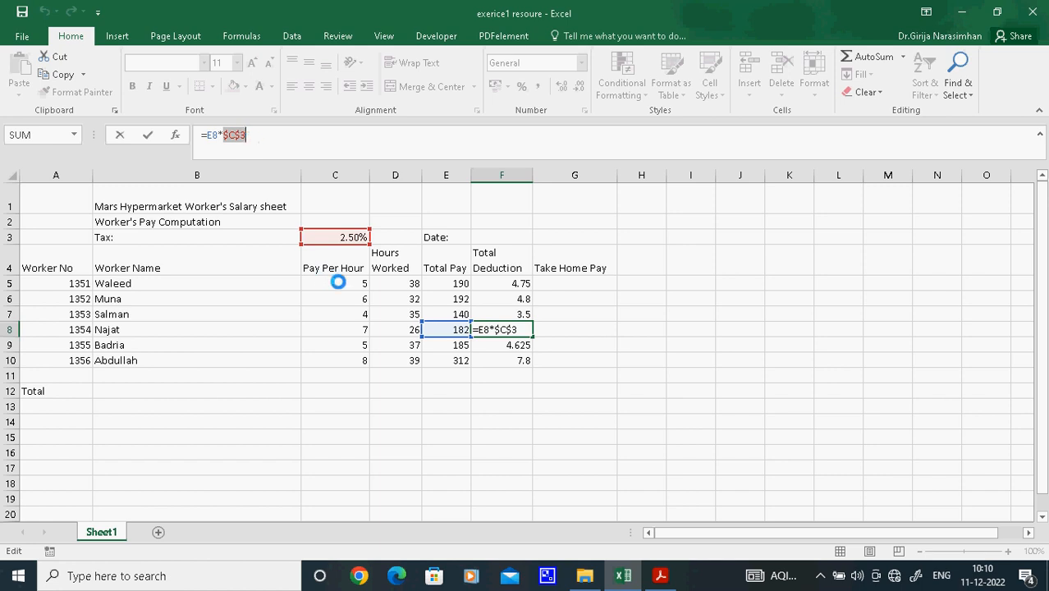
{"action": "left_click", "coordinate": [675, 373]}
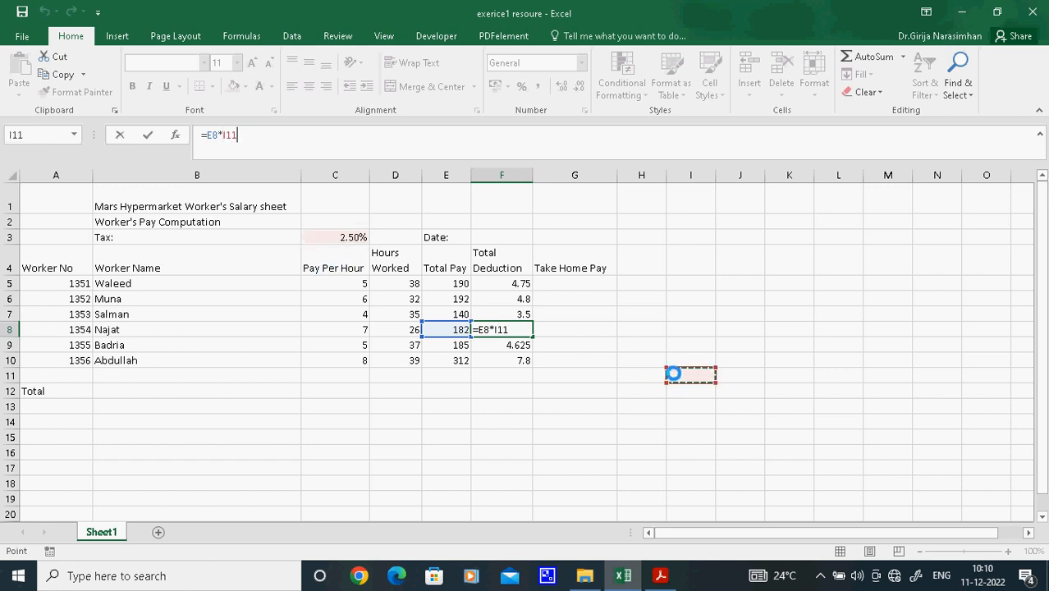
{"action": "left_click", "coordinate": [527, 283]}
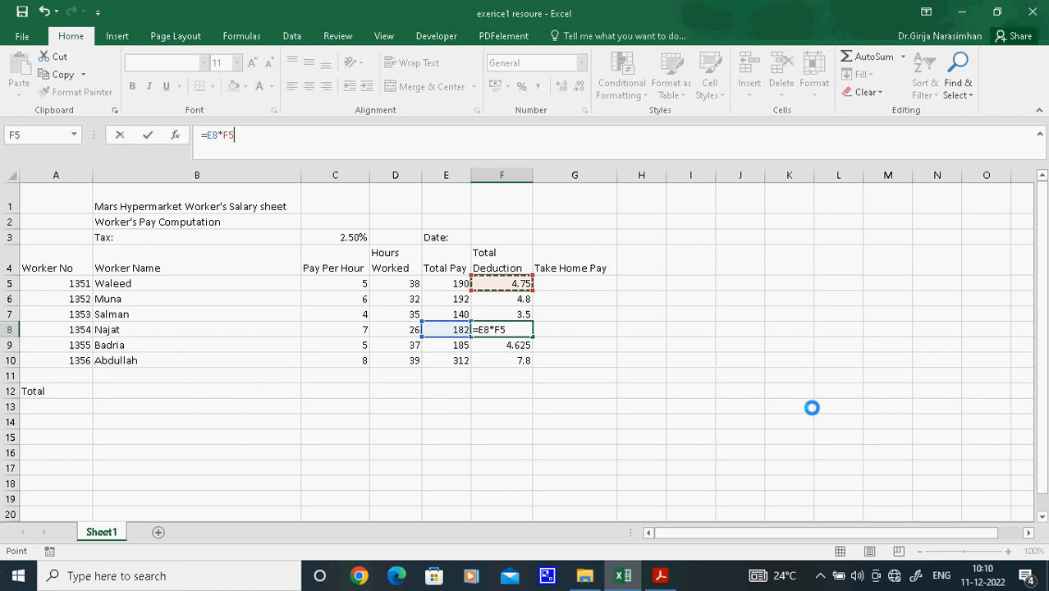
{"action": "key", "text": "Escape"}
{"action": "left_click", "coordinate": [507, 285]}
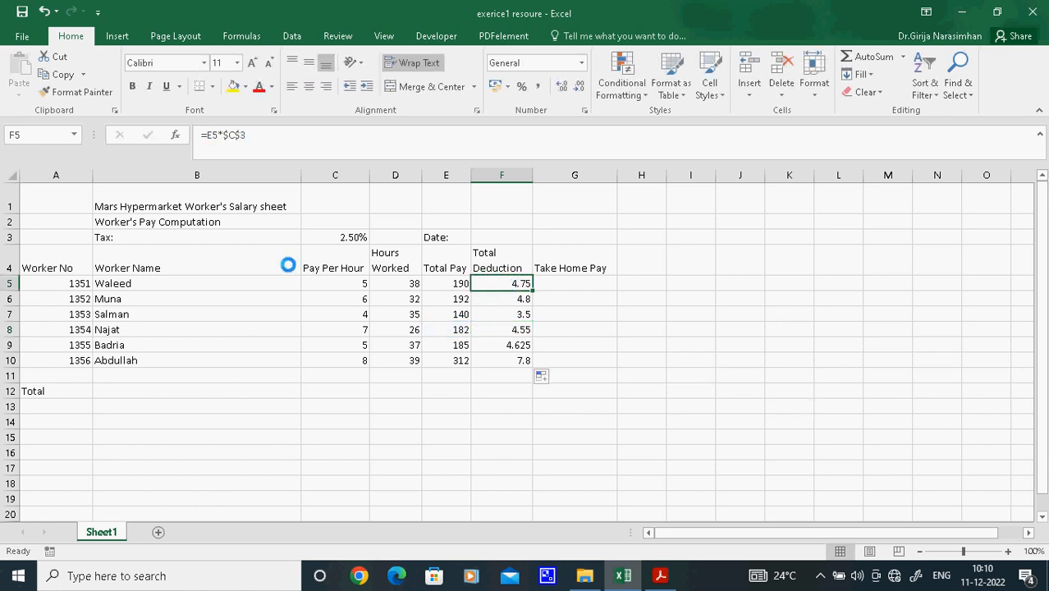
{"action": "left_click", "coordinate": [222, 135]}
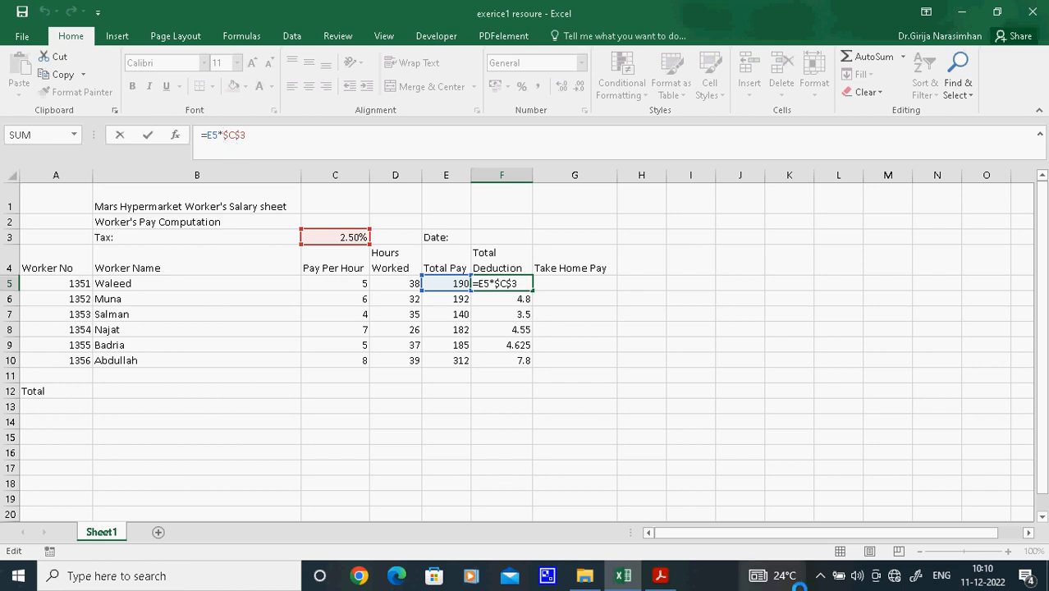
Read the Take Home Pay task in the Acrobat exercise PDF, and cancel the pending edit of cell F5 in Excel
{"action": "left_click", "coordinate": [660, 575]}
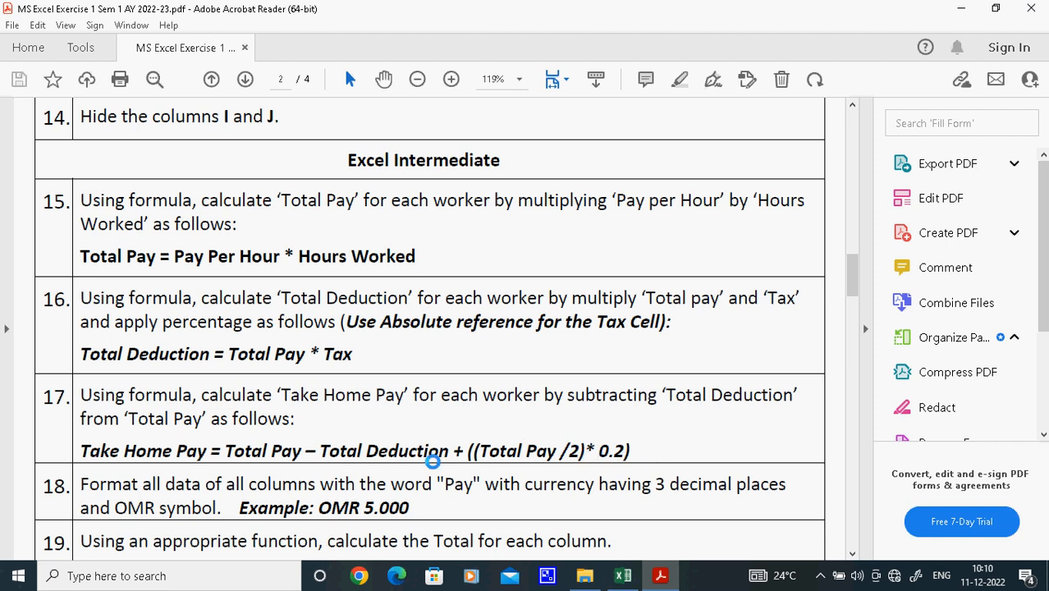
{"action": "left_click", "coordinate": [623, 575]}
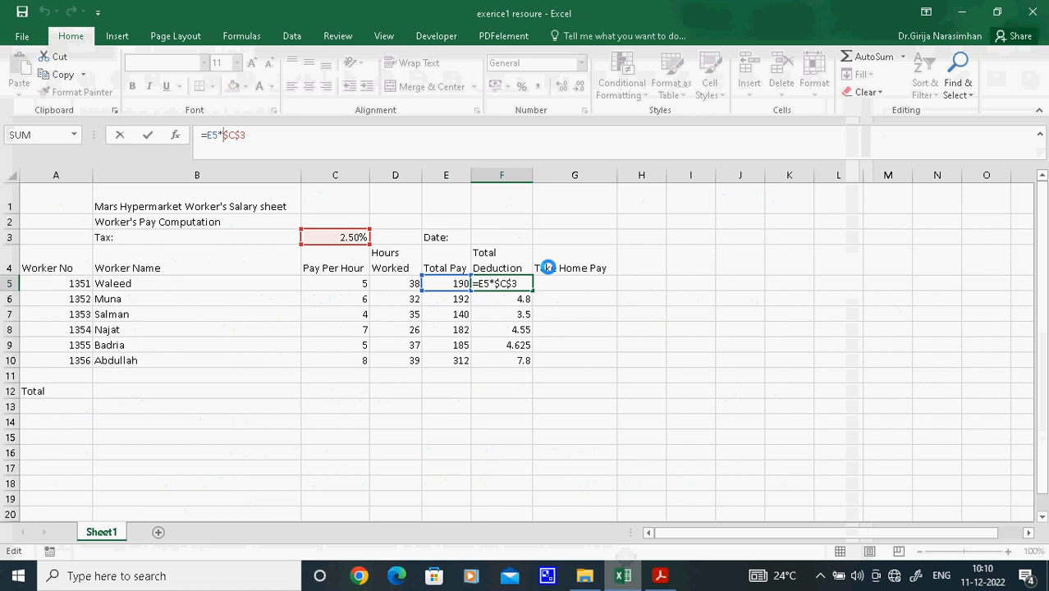
{"action": "left_click", "coordinate": [558, 285]}
{"action": "type", "text": "="}
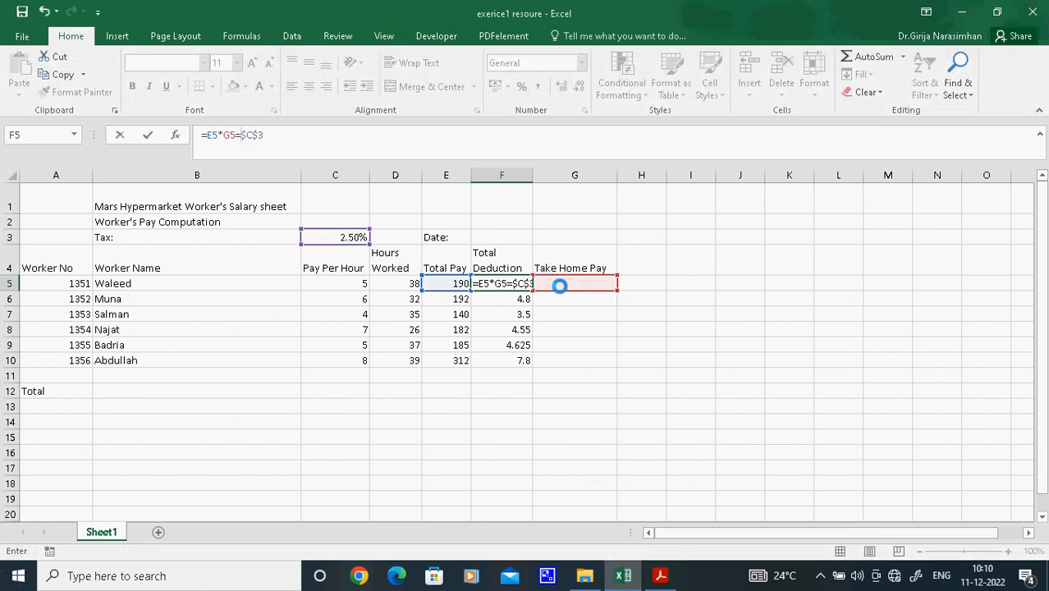
{"action": "key", "text": "Escape"}
Begin the Take Home Pay formula in cell G5 with =E5-F5+(
{"action": "left_click", "coordinate": [561, 283]}
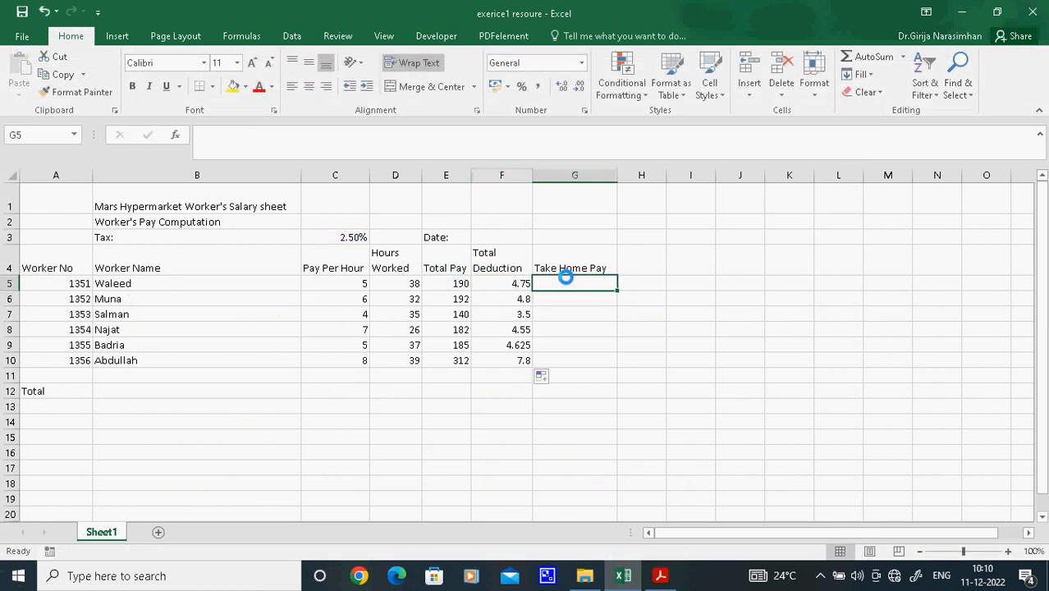
{"action": "type", "text": "="}
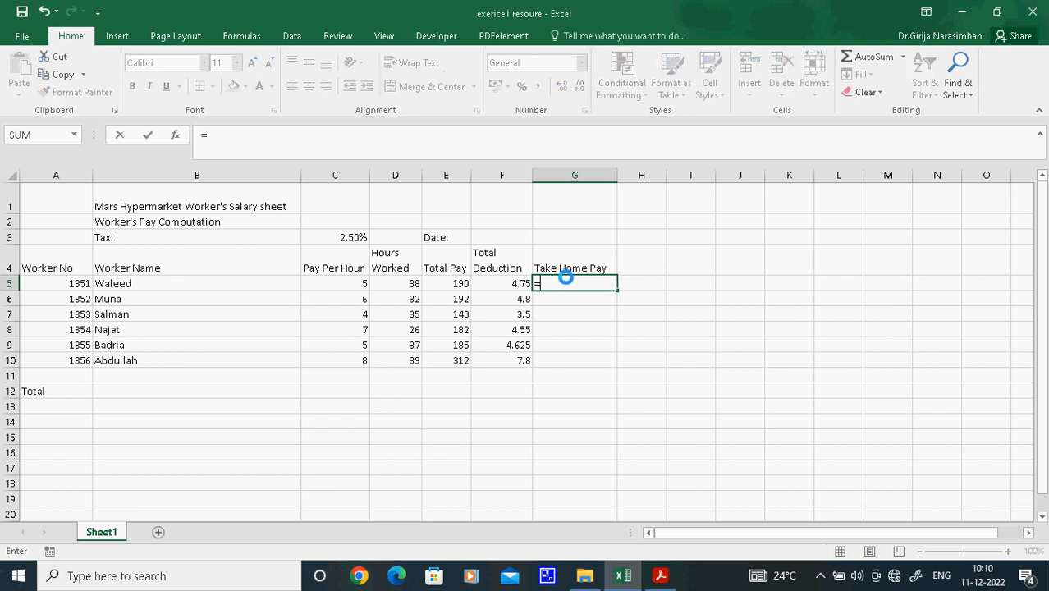
{"action": "left_click", "coordinate": [443, 283]}
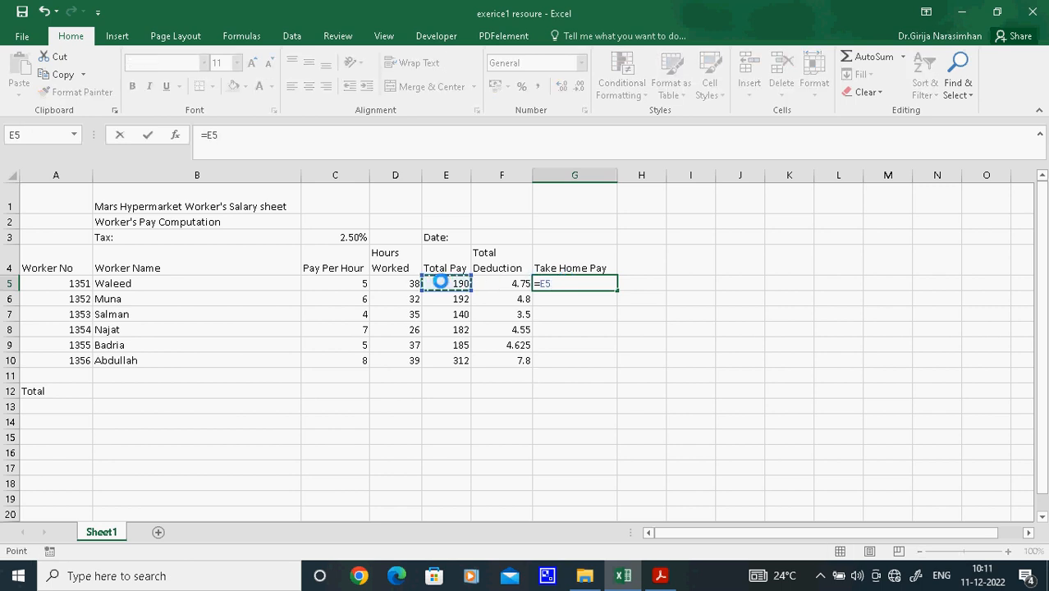
{"action": "left_click", "coordinate": [255, 140]}
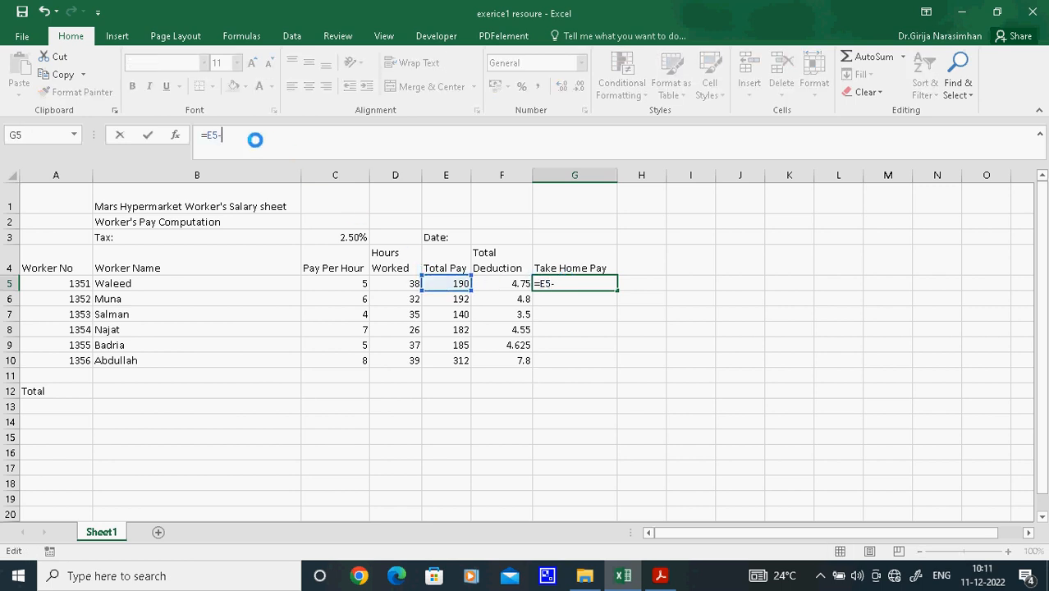
{"action": "left_click", "coordinate": [489, 282]}
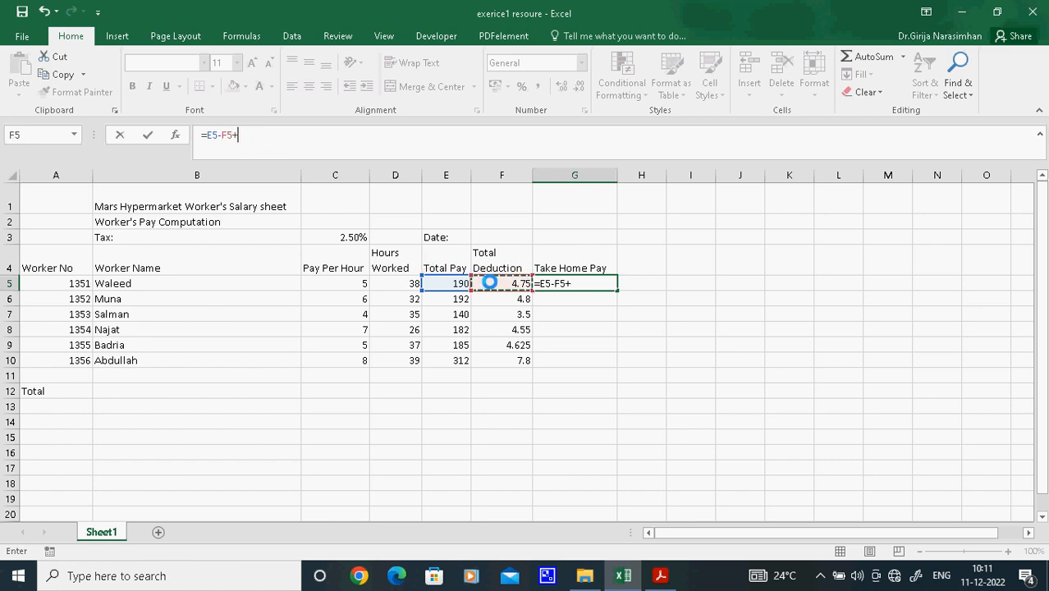
{"action": "type", "text": "+("}
Recheck the Take Home Pay formula in the Acrobat exercise PDF, and extend the G5 formula in Excel to =E5-F5+((E5/2)*
{"action": "key", "text": "alt+Tab"}
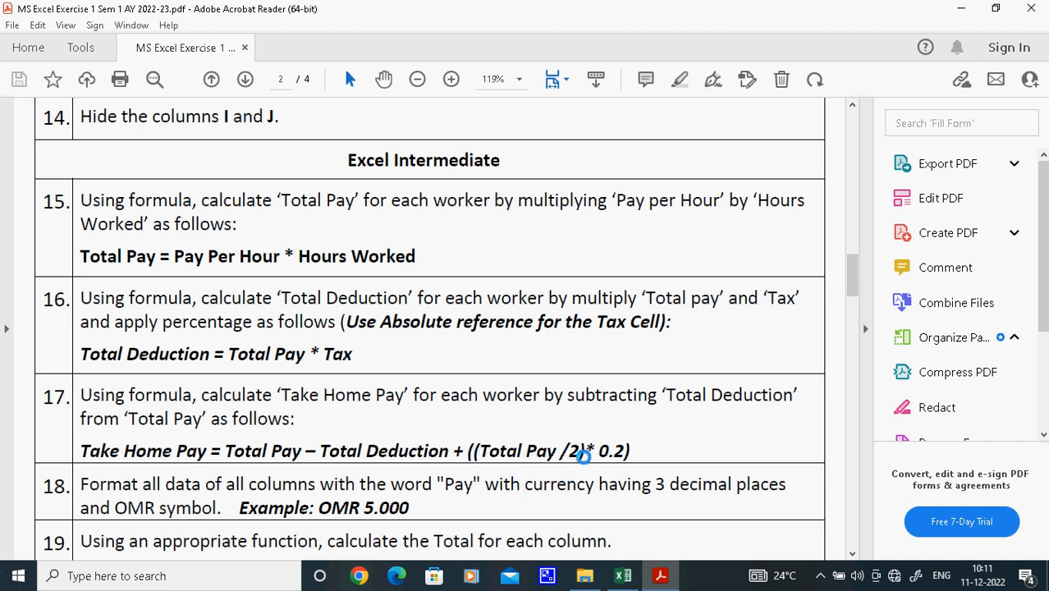
{"action": "key", "text": "alt+Tab"}
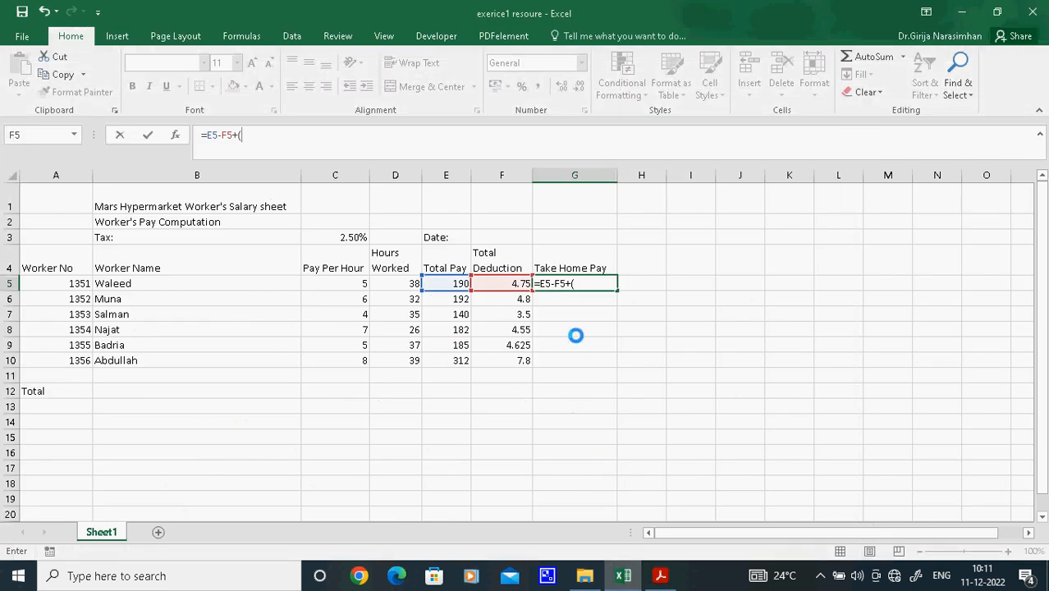
{"action": "left_click", "coordinate": [446, 282]}
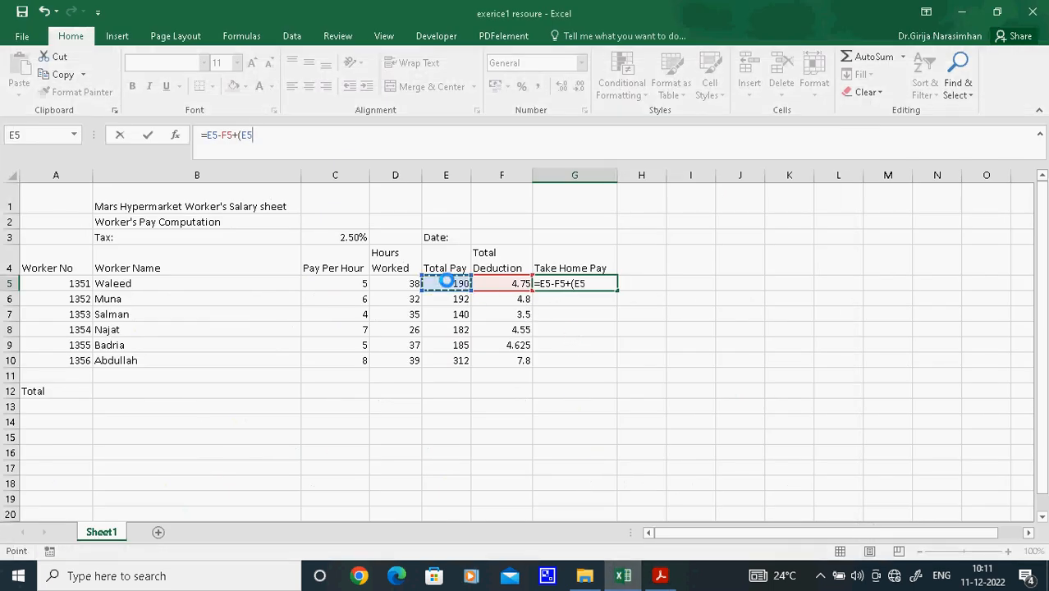
{"action": "type", "text": "/2"}
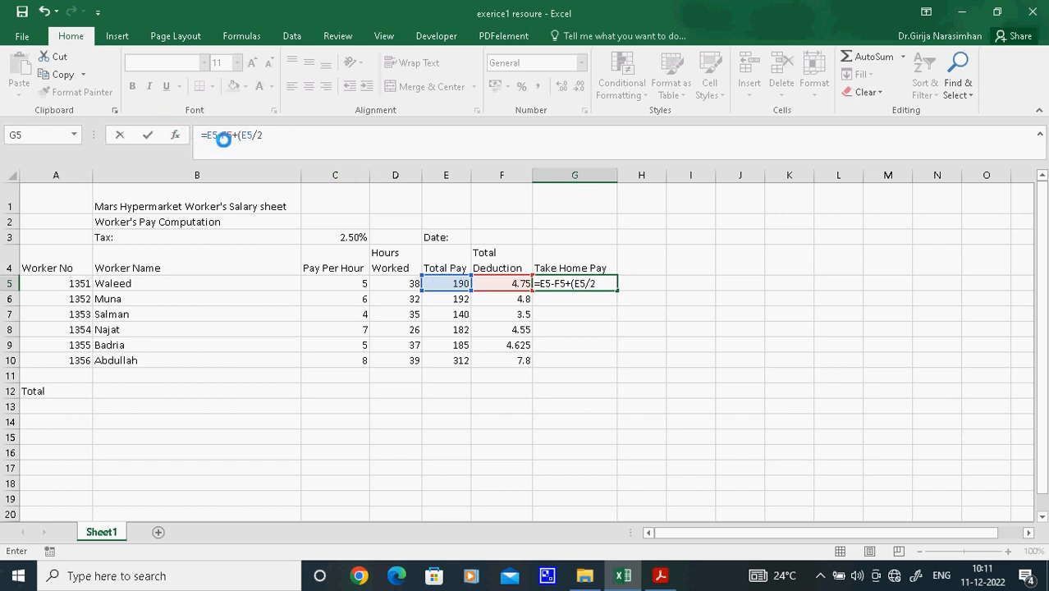
{"action": "left_click", "coordinate": [238, 134]}
{"action": "type", "text": "("}
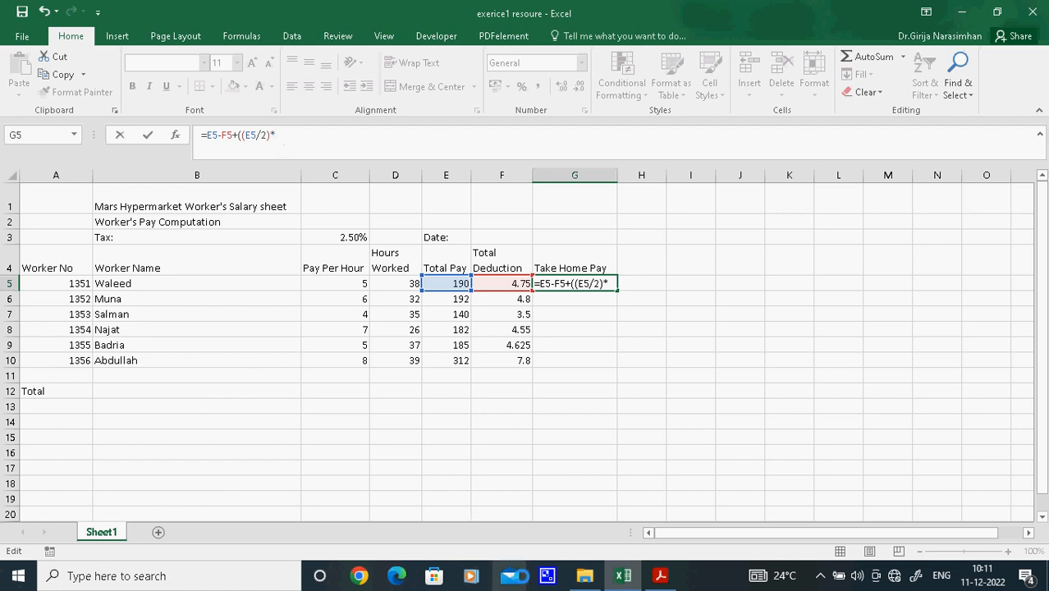
Check the final factor in the Acrobat exercise PDF, and complete the G5 formula in Excel as =E5-F5+((E5/2)*0.2)
{"action": "left_click", "coordinate": [659, 575]}
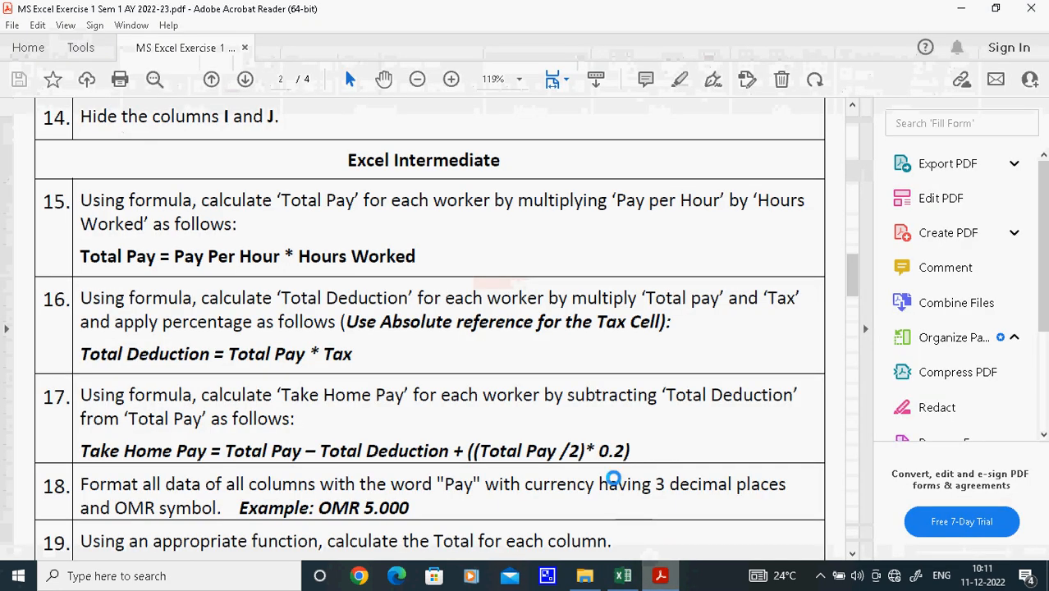
{"action": "left_click", "coordinate": [623, 575]}
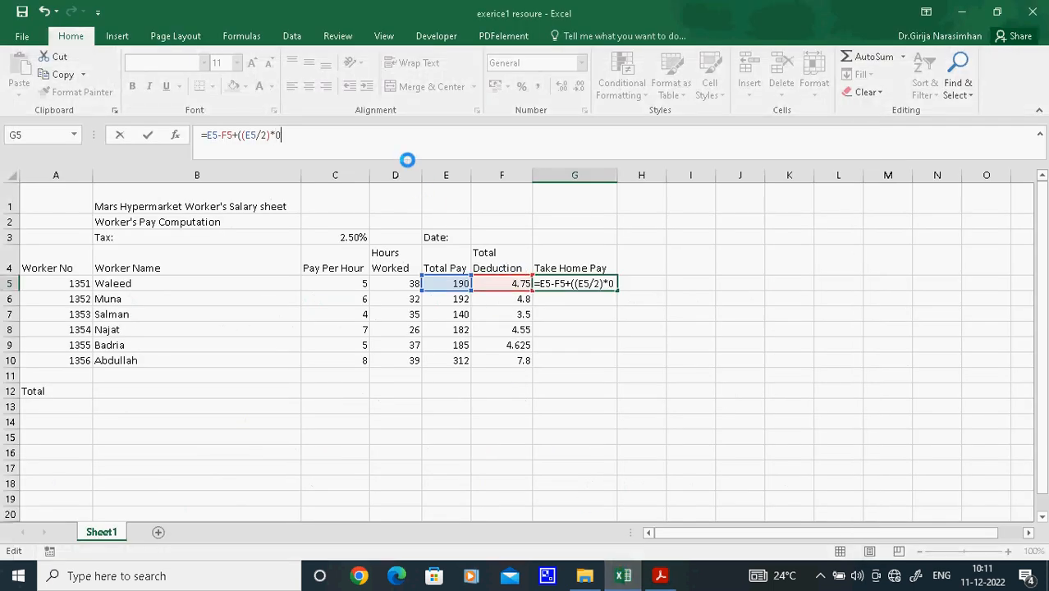
{"action": "type", "text": "2"}
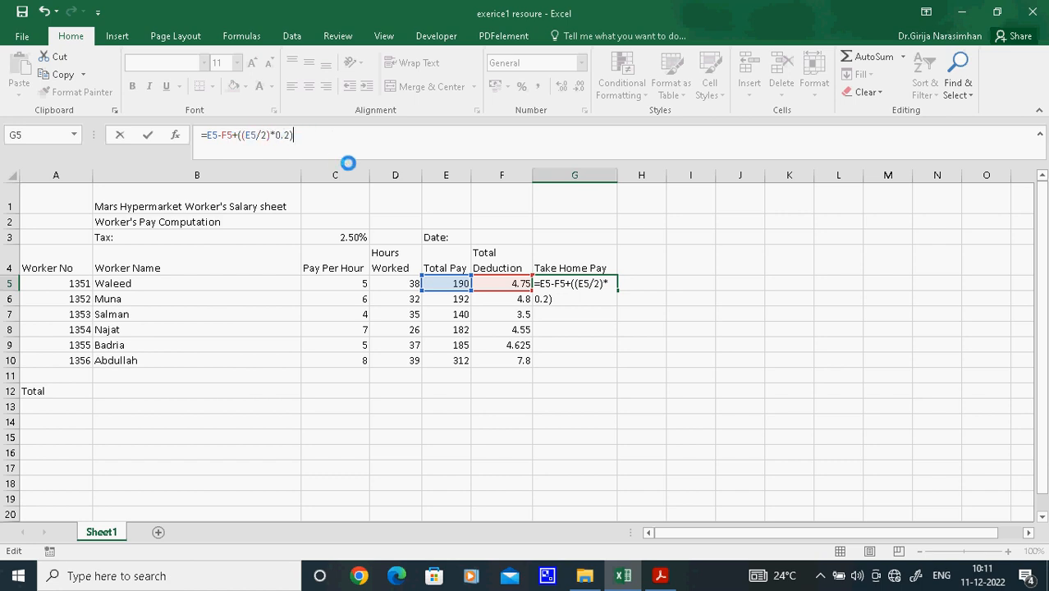
{"action": "key", "text": "Return"}
Fill the Take Home Pay formula from G5 down to G10
{"action": "left_click", "coordinate": [590, 283]}
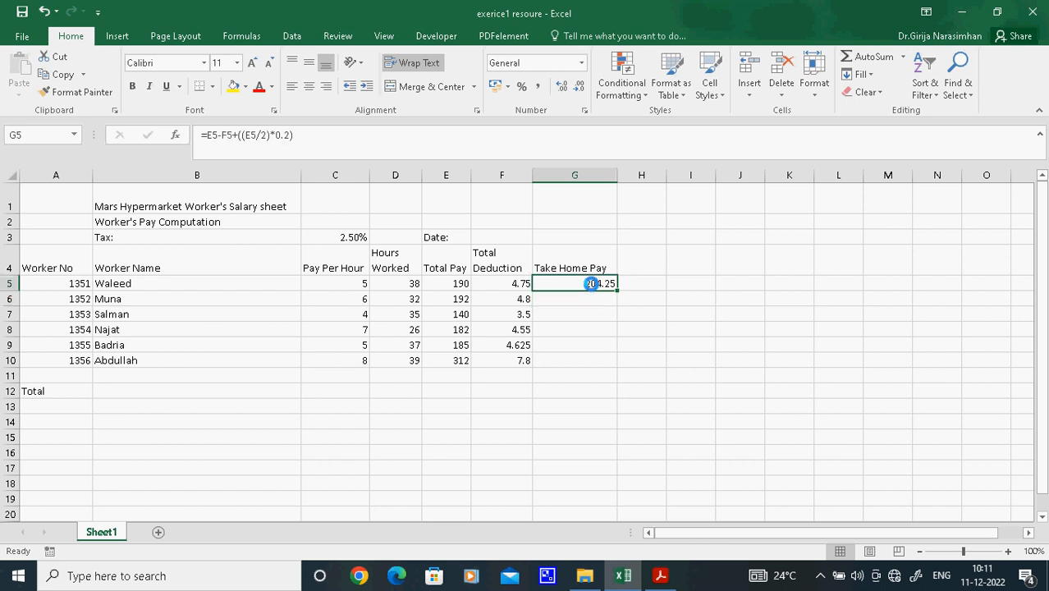
{"action": "left_click_drag", "start_coordinate": [617, 288], "coordinate": [609, 369]}
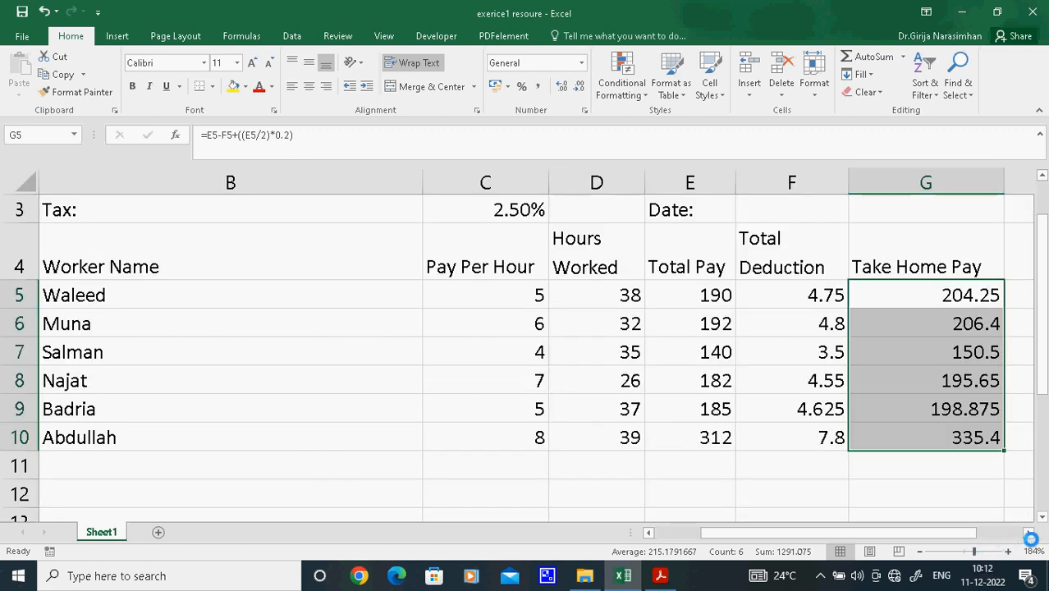
{"action": "left_click", "coordinate": [875, 461]}
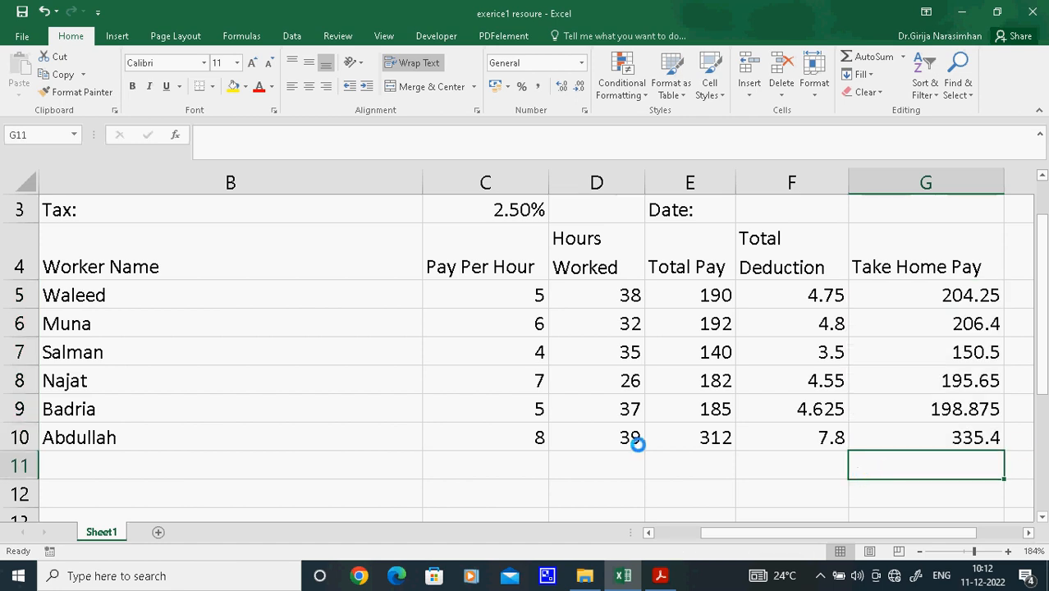
Read the currency-format task in the Acrobat exercise PDF, and choose three decimal places with red negative numbers for E5:E10 in Excel
{"action": "left_click", "coordinate": [660, 575]}
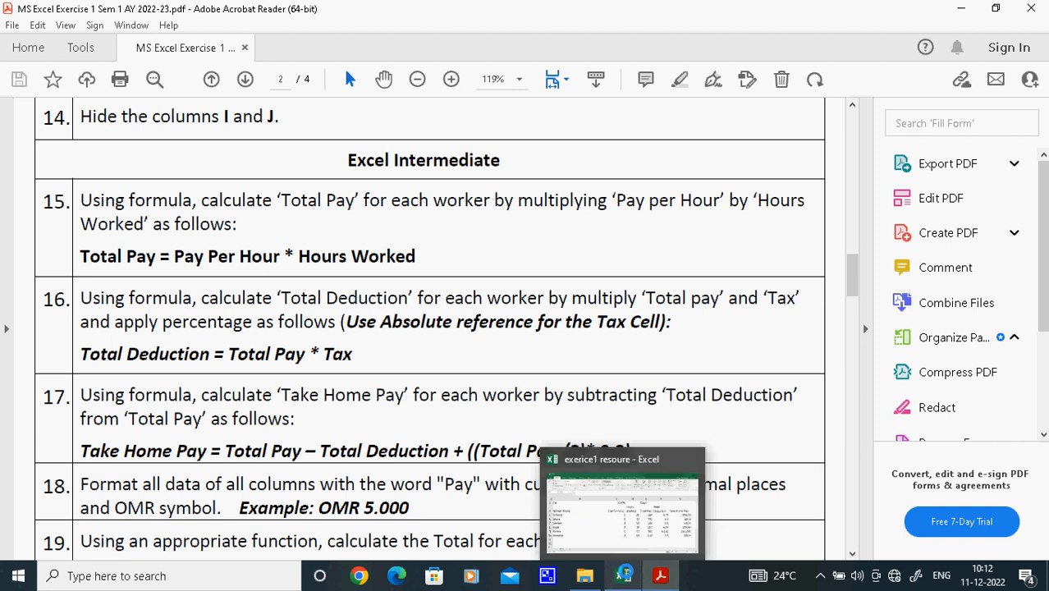
{"action": "key", "text": "alt+Tab"}
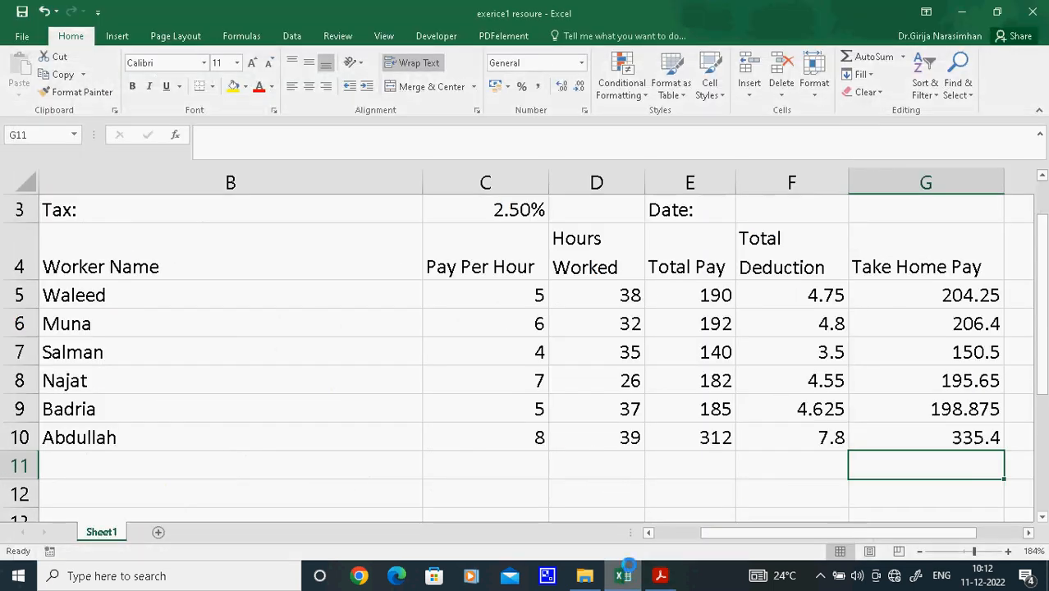
{"action": "left_click", "coordinate": [722, 437]}
{"action": "left_click_drag", "start_coordinate": [699, 294], "coordinate": [702, 430]}
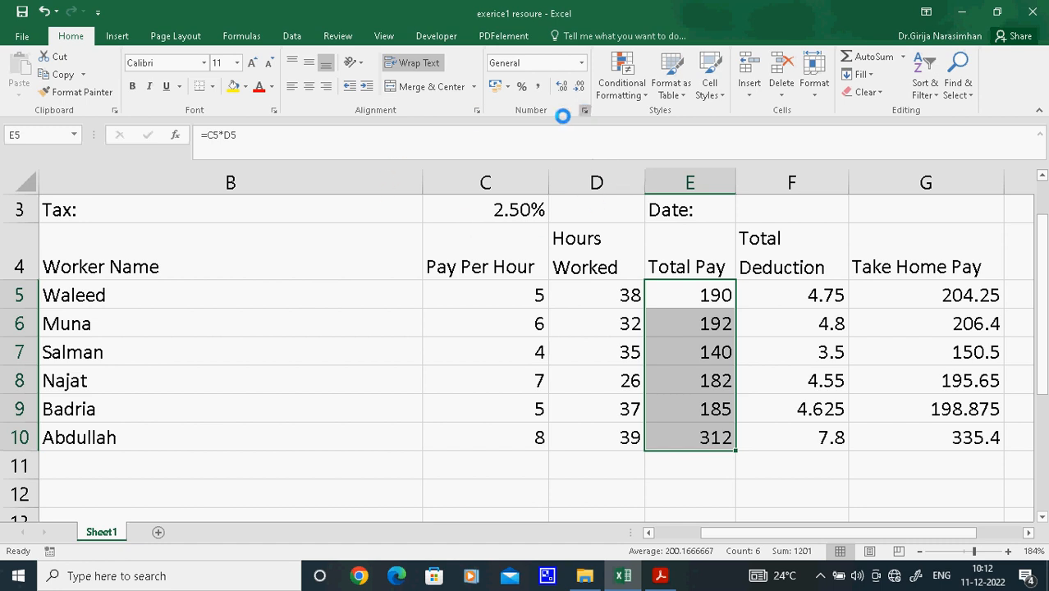
{"action": "left_click", "coordinate": [584, 109]}
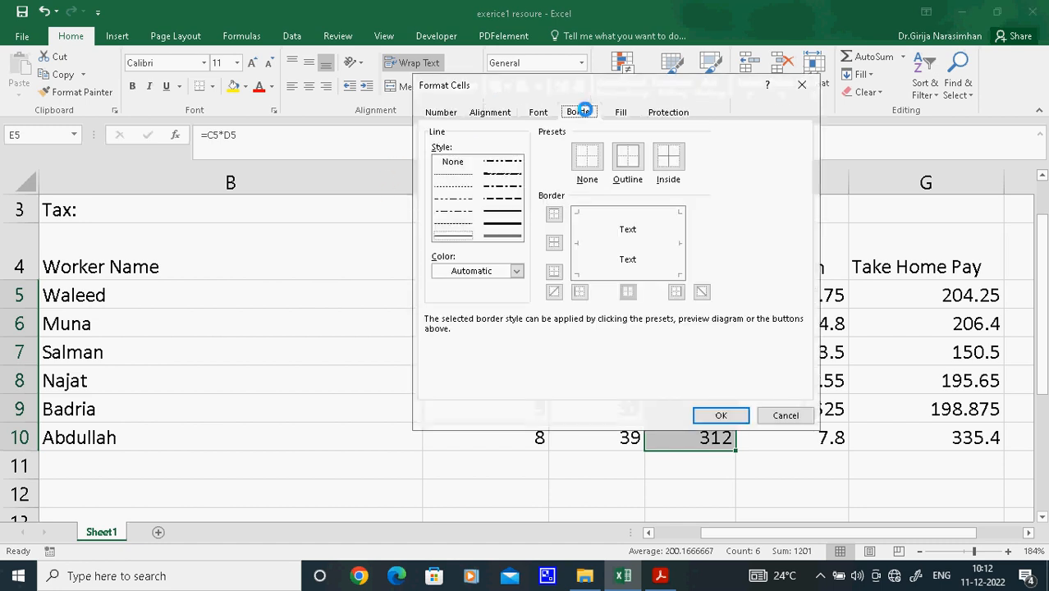
{"action": "left_click", "coordinate": [443, 113]}
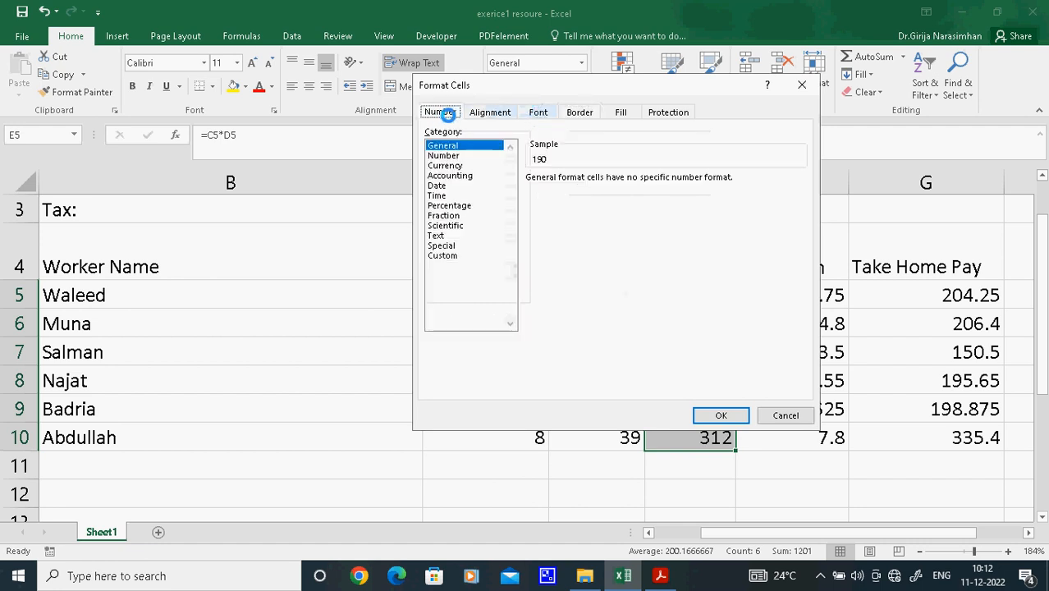
{"action": "left_click", "coordinate": [447, 155]}
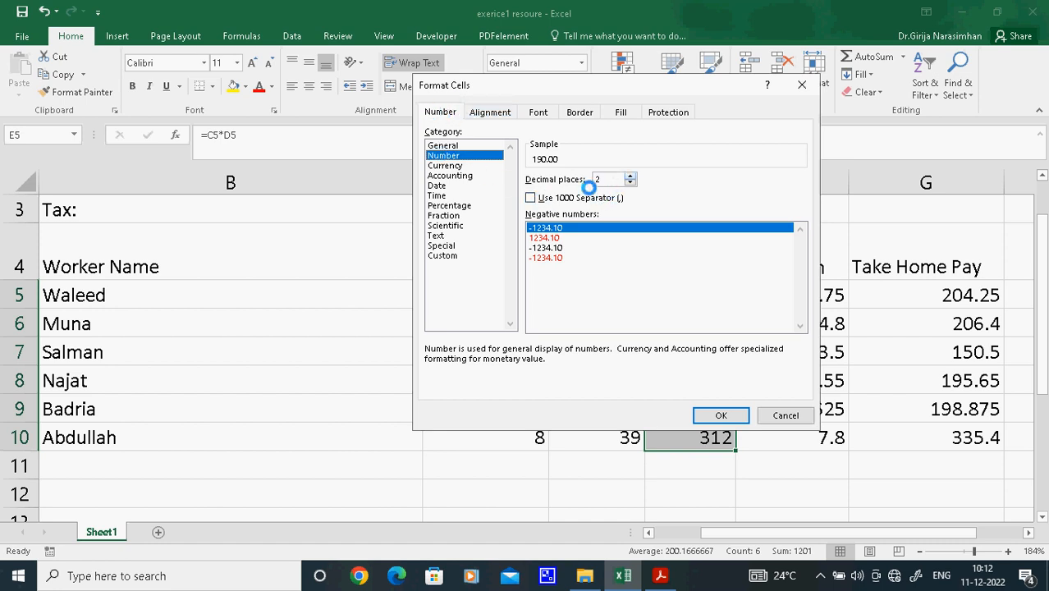
{"action": "left_click", "coordinate": [629, 174]}
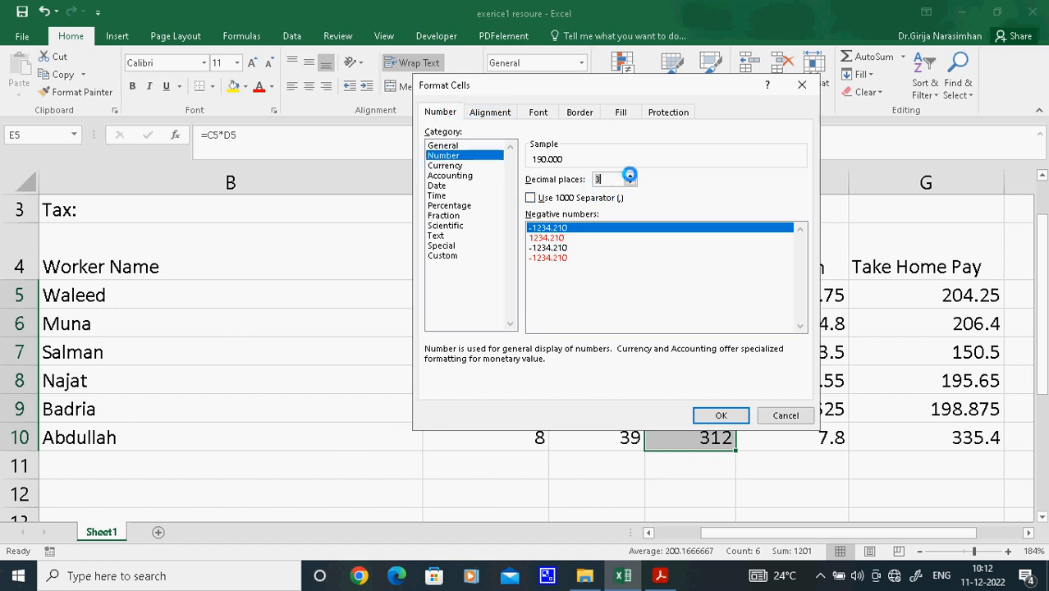
{"action": "left_click", "coordinate": [553, 237]}
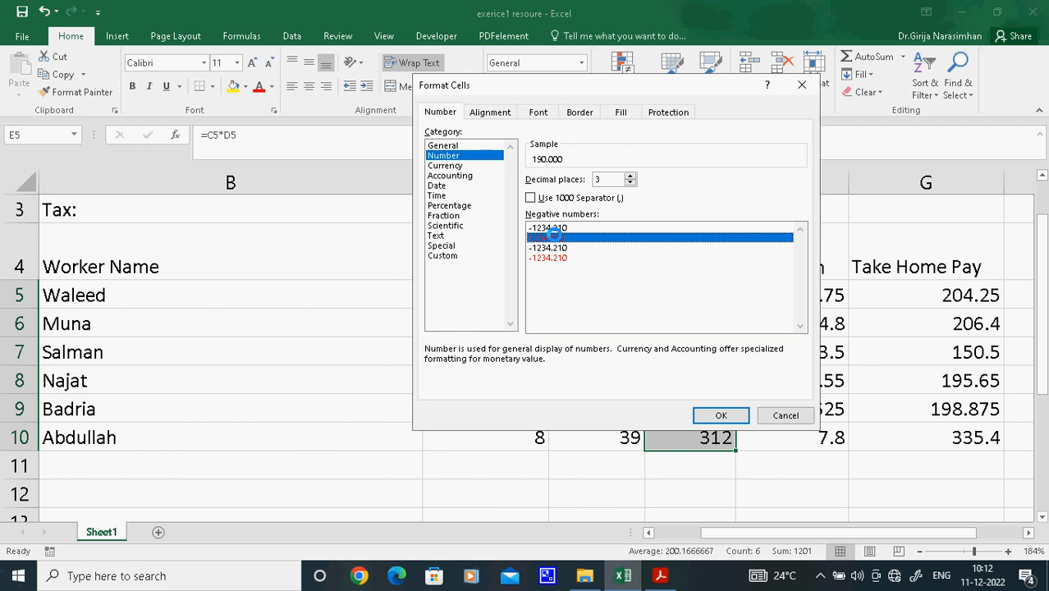
Format the Total Pay values in E5:E10 as Currency with the OMR symbol
{"action": "left_click", "coordinate": [459, 165]}
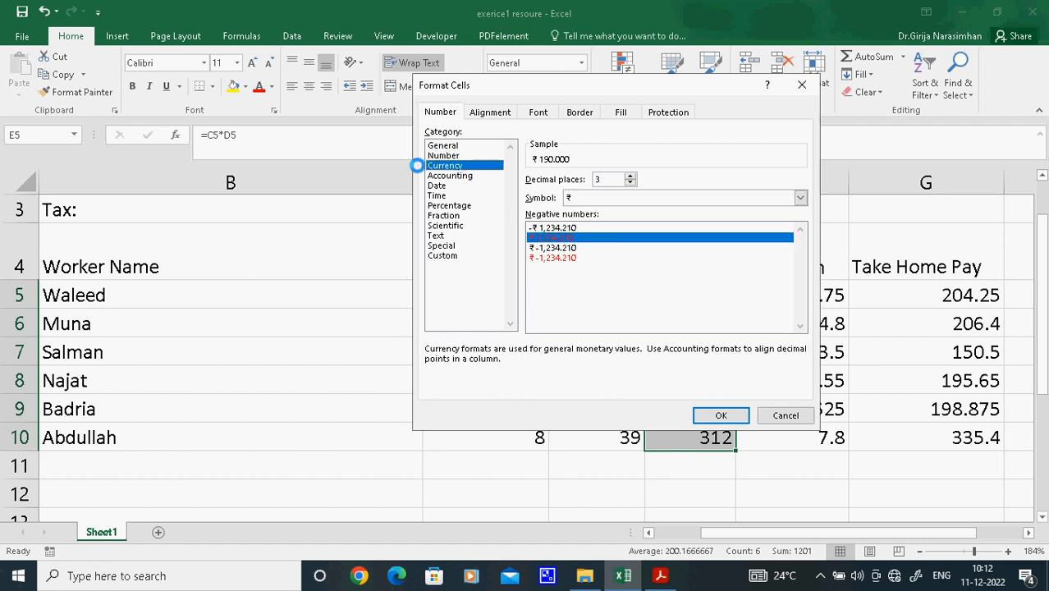
{"action": "left_click", "coordinate": [798, 198]}
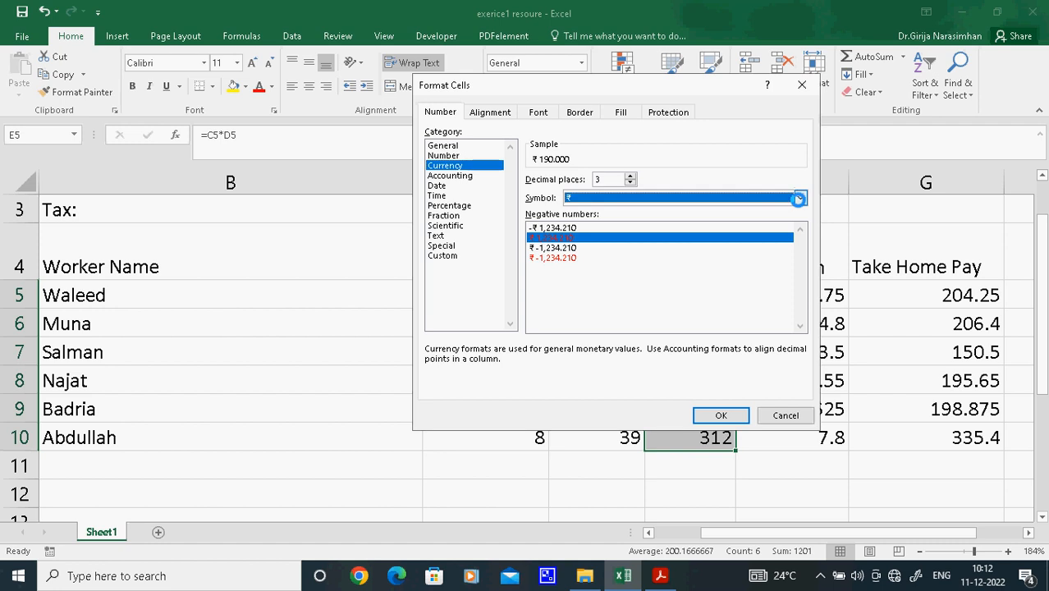
{"action": "key", "text": "o"}
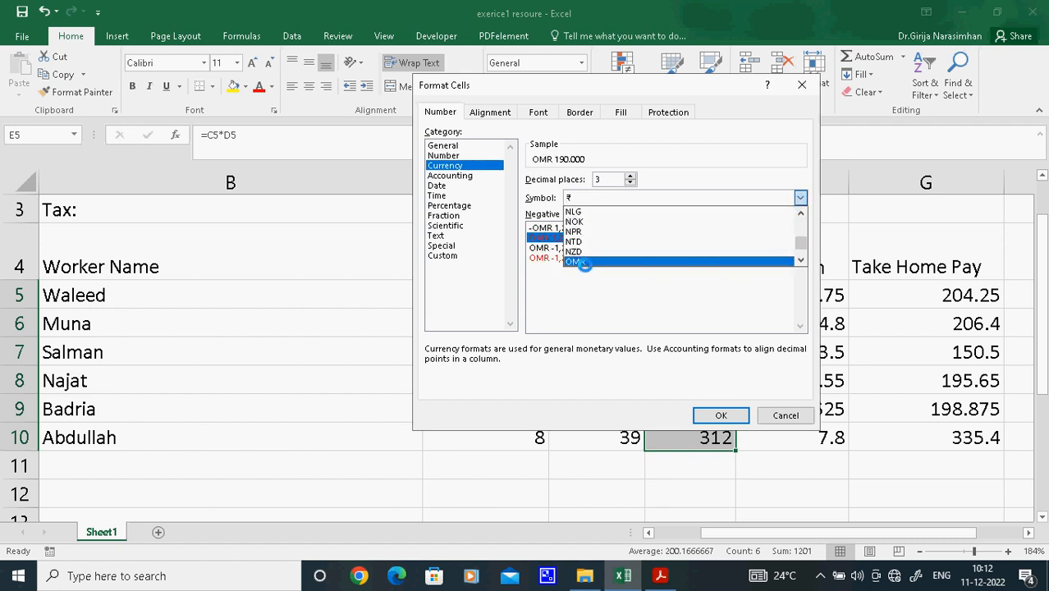
{"action": "left_click", "coordinate": [577, 261]}
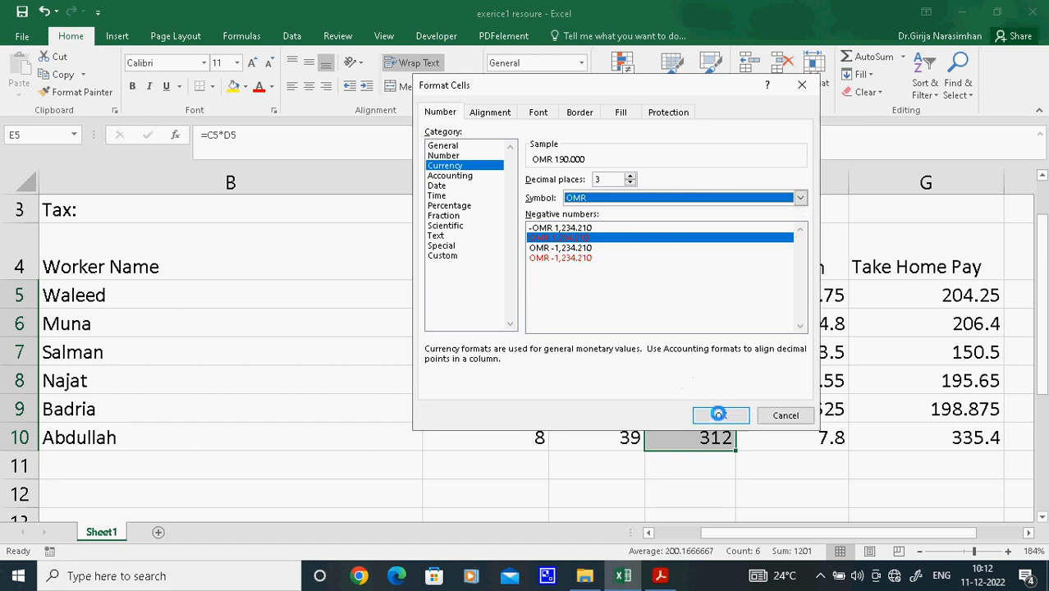
{"action": "left_click", "coordinate": [717, 415]}
{"action": "left_click", "coordinate": [821, 373]}
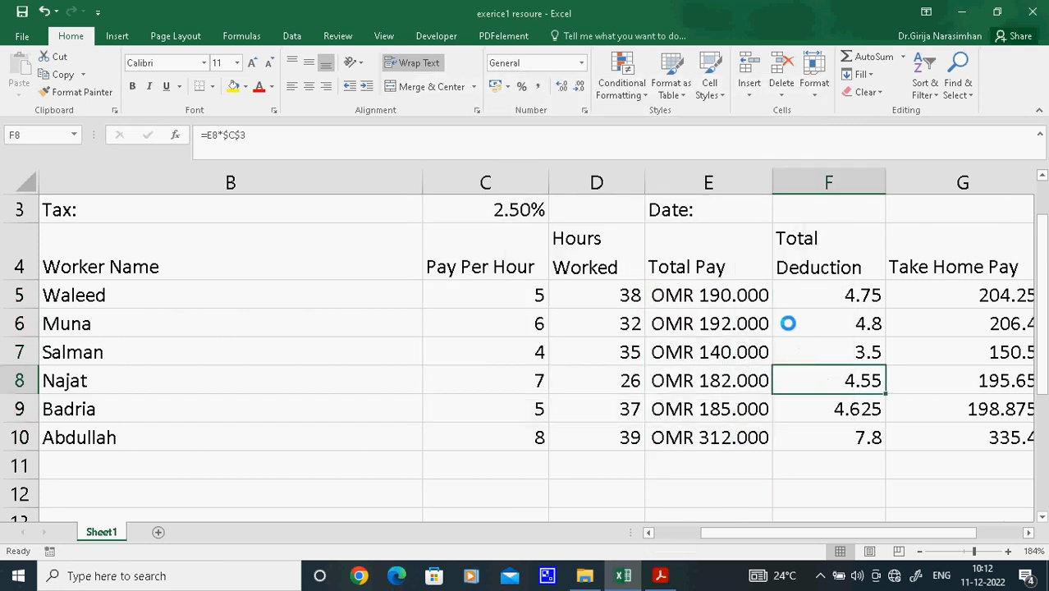
Reapply the Currency format with three decimal places and the OMR symbol to the Total Pay cell E5
{"action": "left_click", "coordinate": [732, 294]}
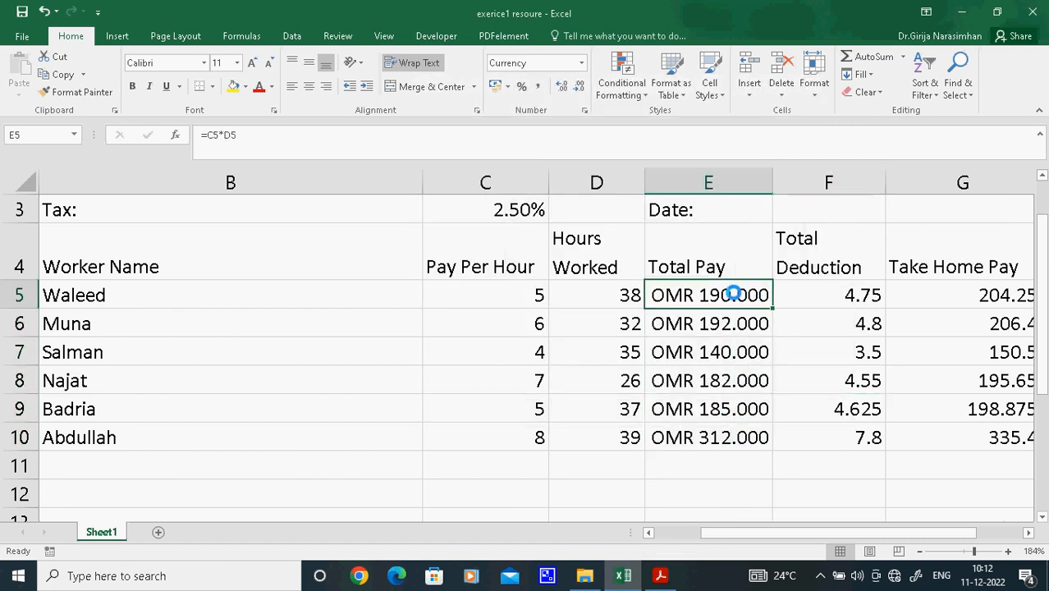
{"action": "left_click", "coordinate": [586, 113]}
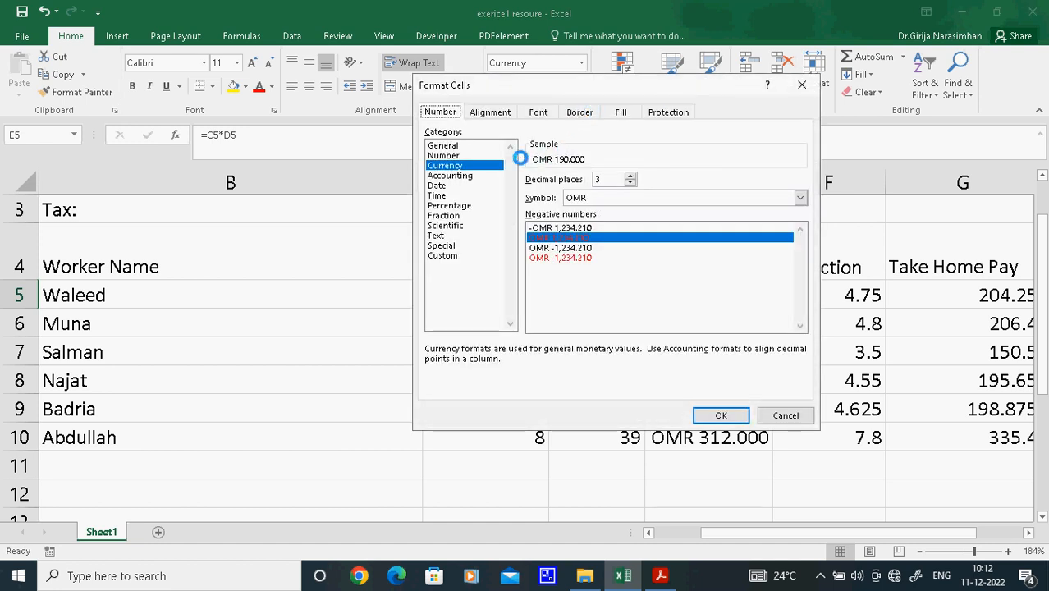
{"action": "left_click", "coordinate": [452, 156]}
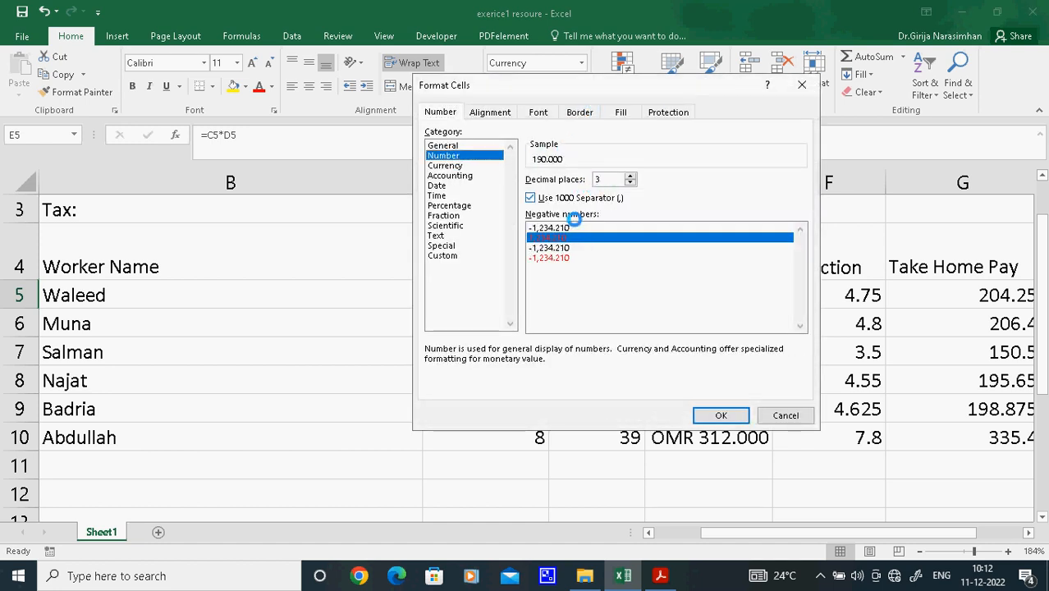
{"action": "left_click", "coordinate": [446, 165]}
{"action": "left_click", "coordinate": [737, 201]}
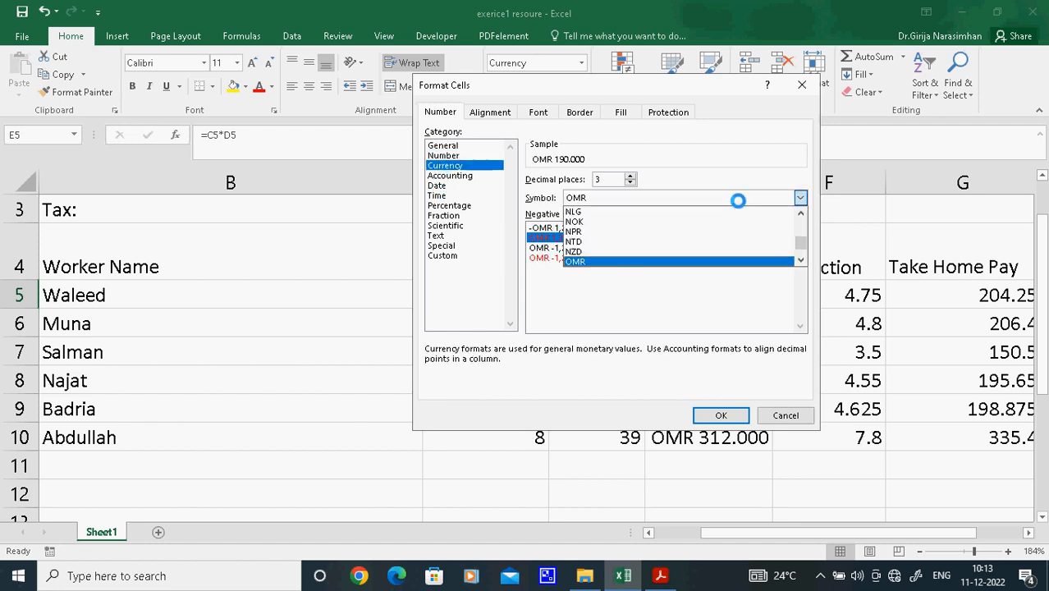
{"action": "mouse_move", "coordinate": [806, 240]}
{"action": "left_mouse_down"}
{"action": "mouse_move", "coordinate": [800, 214]}
{"action": "mouse_move", "coordinate": [797, 251]}
{"action": "mouse_move", "coordinate": [800, 230]}
{"action": "left_mouse_up"}
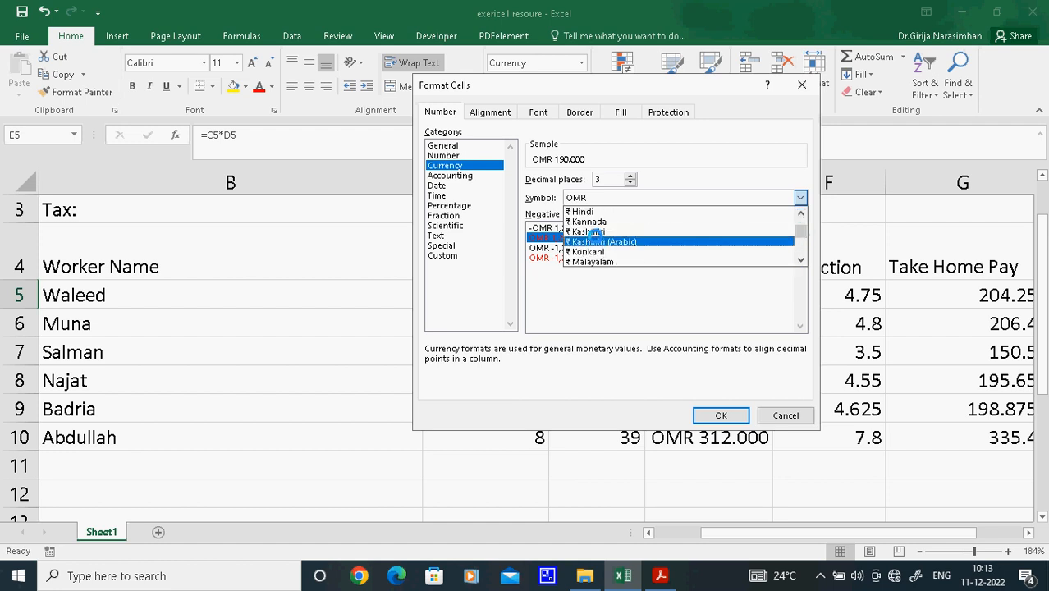
{"action": "key", "text": "o"}
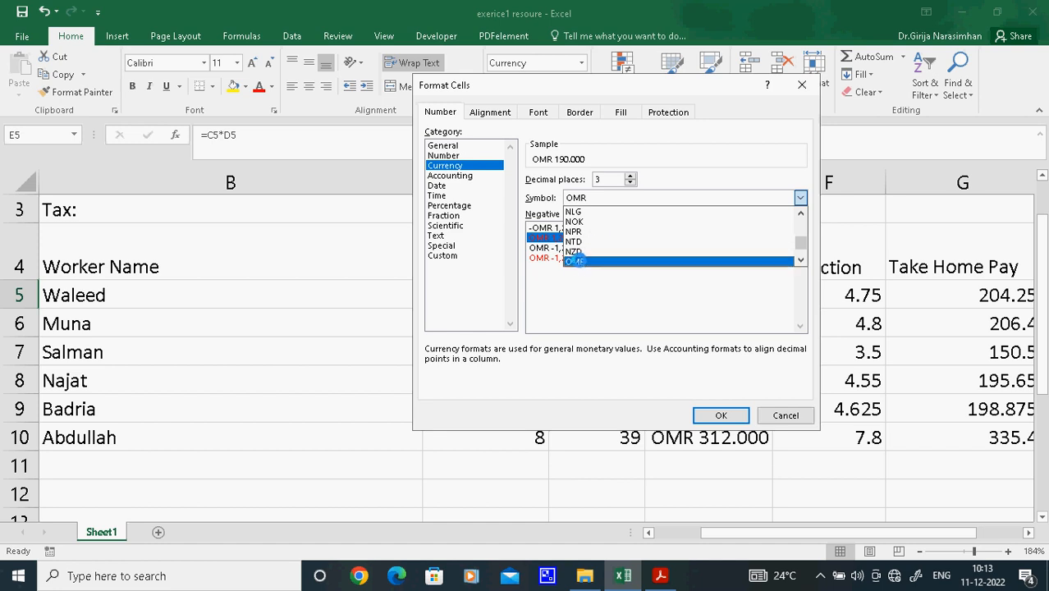
{"action": "left_click", "coordinate": [577, 261]}
{"action": "left_click", "coordinate": [726, 414]}
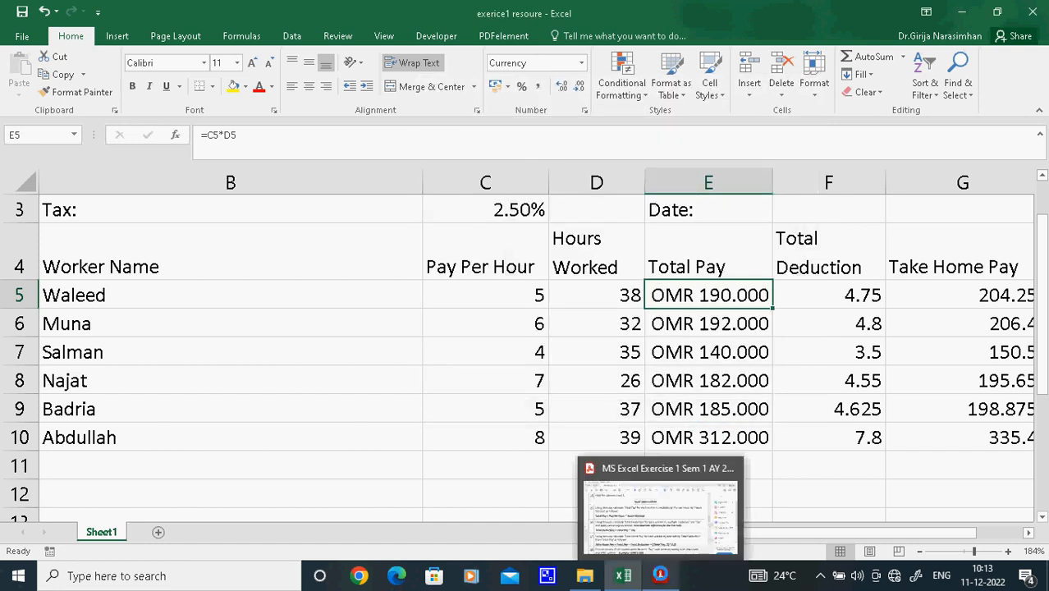
Read the column-total task in the Acrobat exercise PDF, and total Pay Per Hour in Excel cell C12 with =SUM(C5:C11)
{"action": "left_click", "coordinate": [660, 575]}
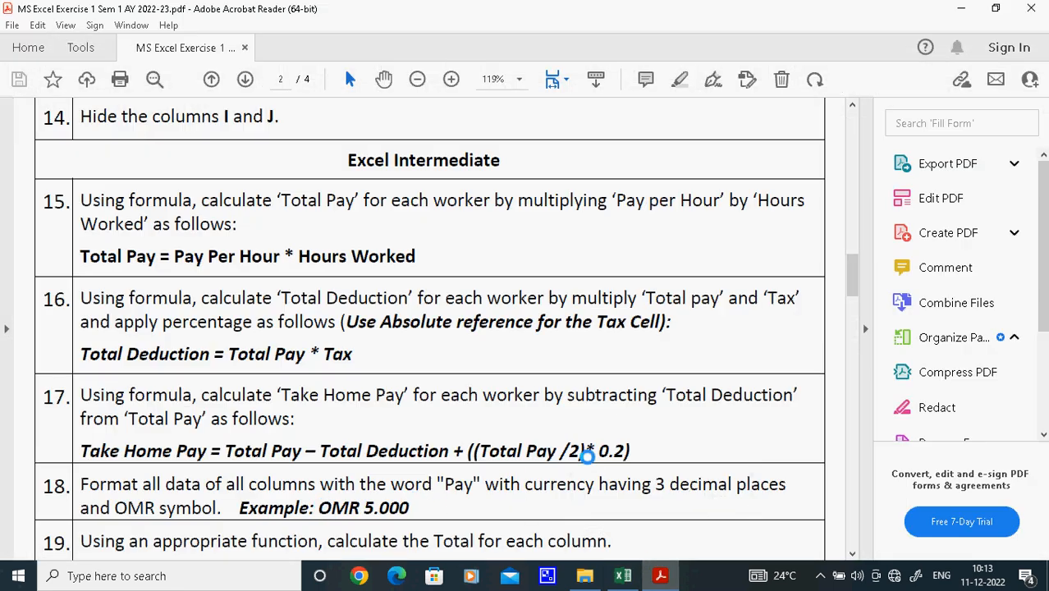
{"action": "left_click_drag", "start_coordinate": [853, 275], "coordinate": [856, 297]}
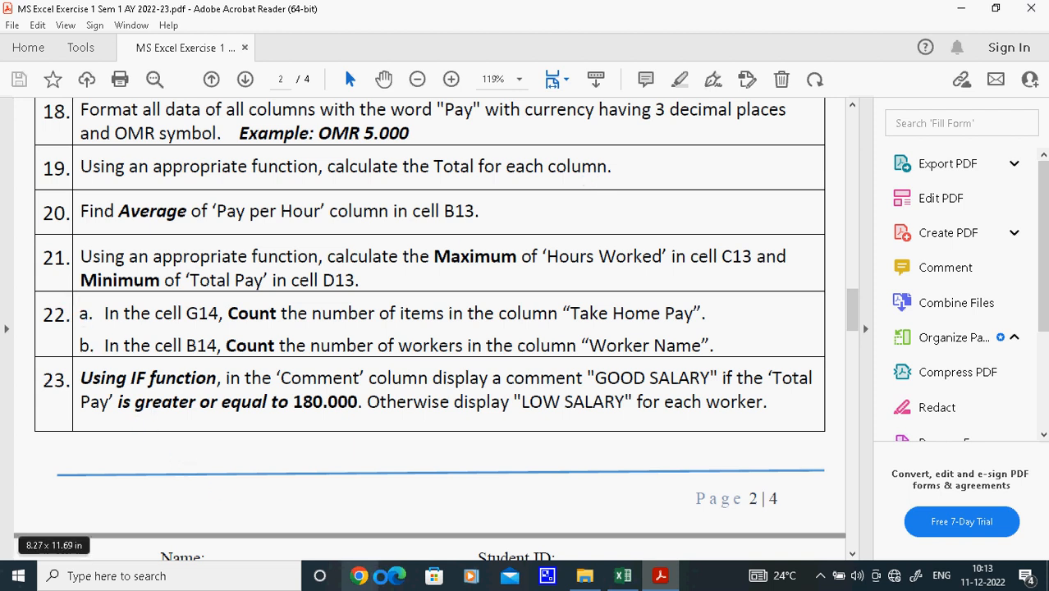
{"action": "left_click", "coordinate": [622, 575]}
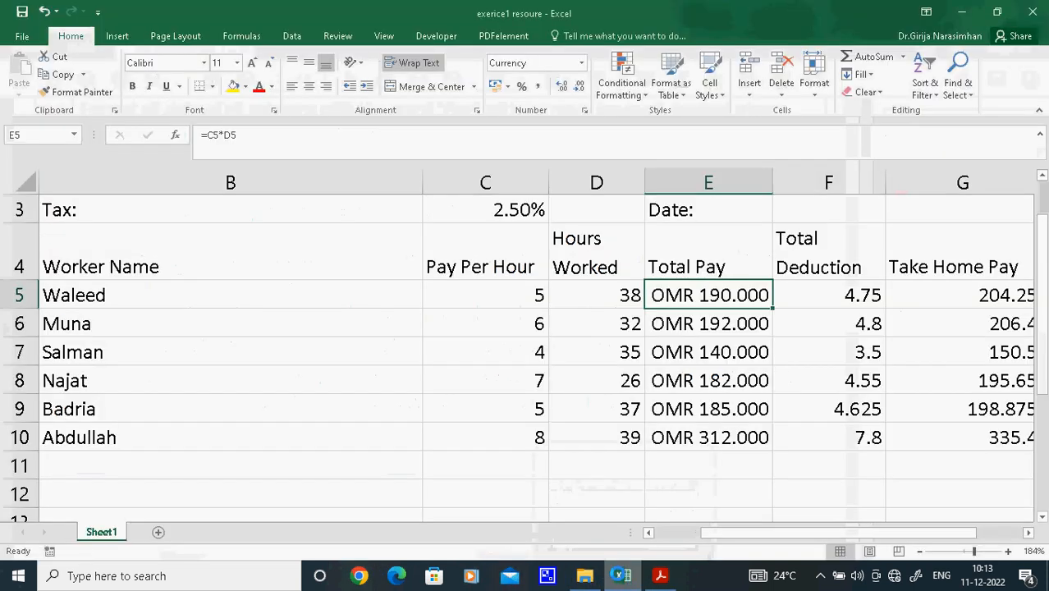
{"action": "left_click", "coordinate": [607, 484]}
{"action": "left_click", "coordinate": [208, 488]}
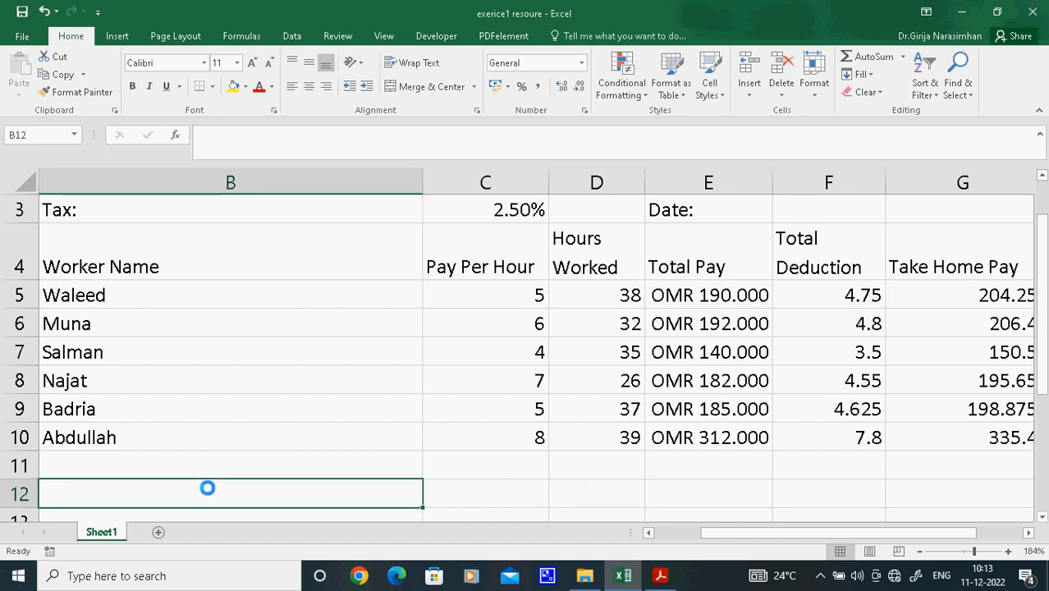
{"action": "key", "text": "Left"}
{"action": "key", "text": "Right"}
{"action": "key", "text": "Right"}
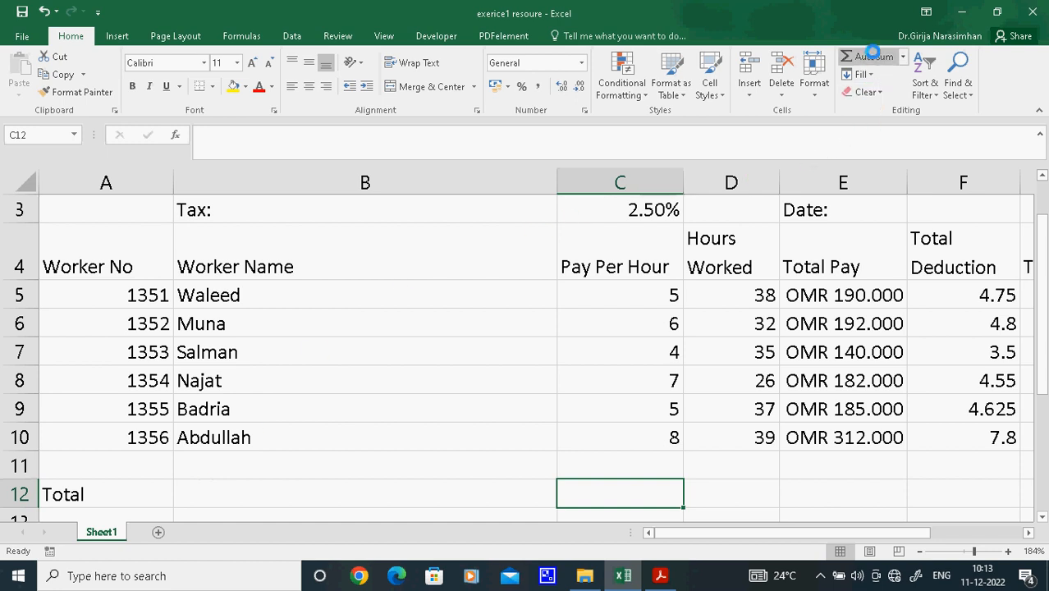
{"action": "left_click", "coordinate": [872, 55]}
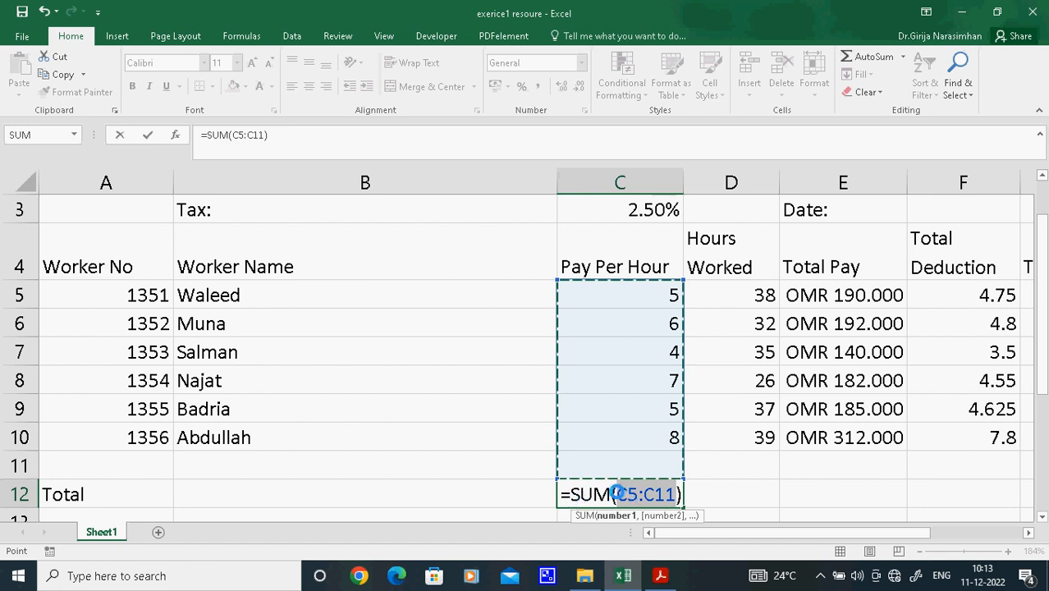
{"action": "left_click_drag", "start_coordinate": [618, 493], "coordinate": [676, 494]}
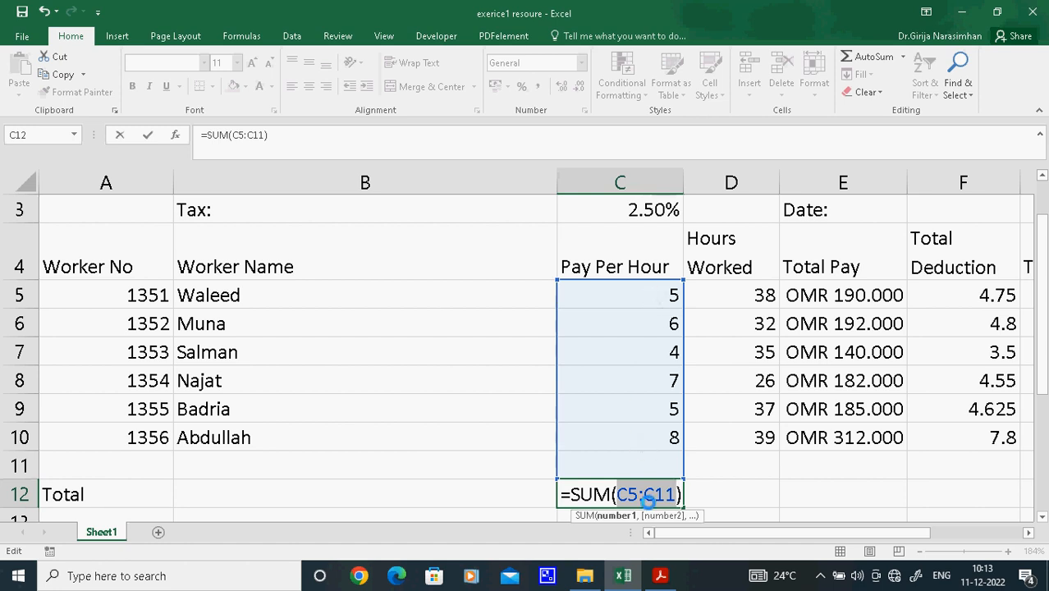
{"action": "key", "text": "Return"}
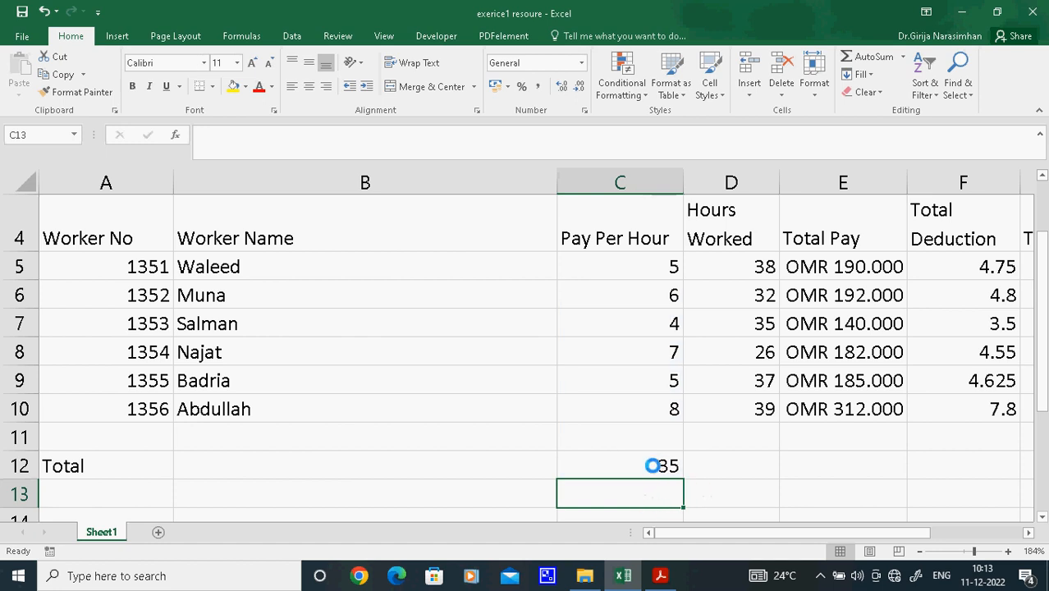
Fill the total formula from C12 across to G12, and enter the row label "average" in A13
{"action": "left_click", "coordinate": [666, 471]}
{"action": "left_click_drag", "start_coordinate": [682, 480], "coordinate": [657, 477]}
{"action": "left_click", "coordinate": [145, 503]}
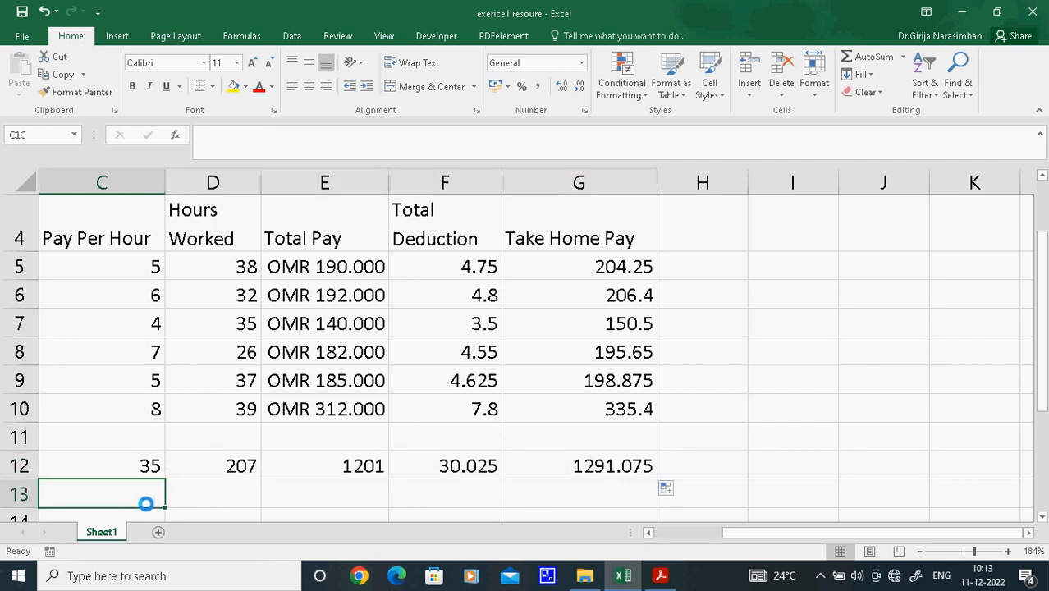
{"action": "key", "text": "Home"}
{"action": "type", "text": "avera"}
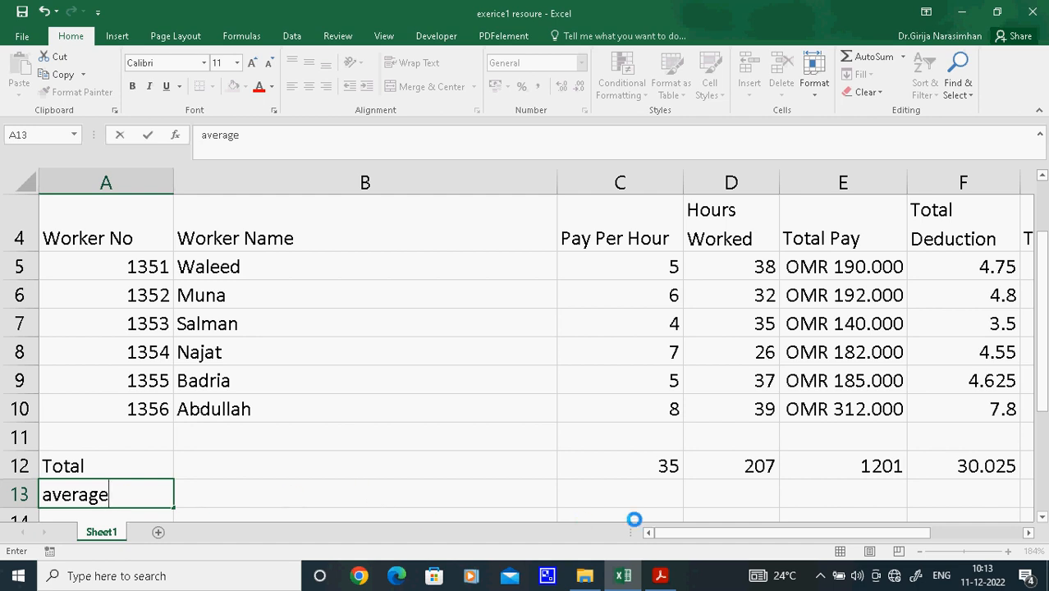
Calculate the average Pay Per Hour in C13 with =AVERAGE(C5:C10)
{"action": "left_click", "coordinate": [632, 498]}
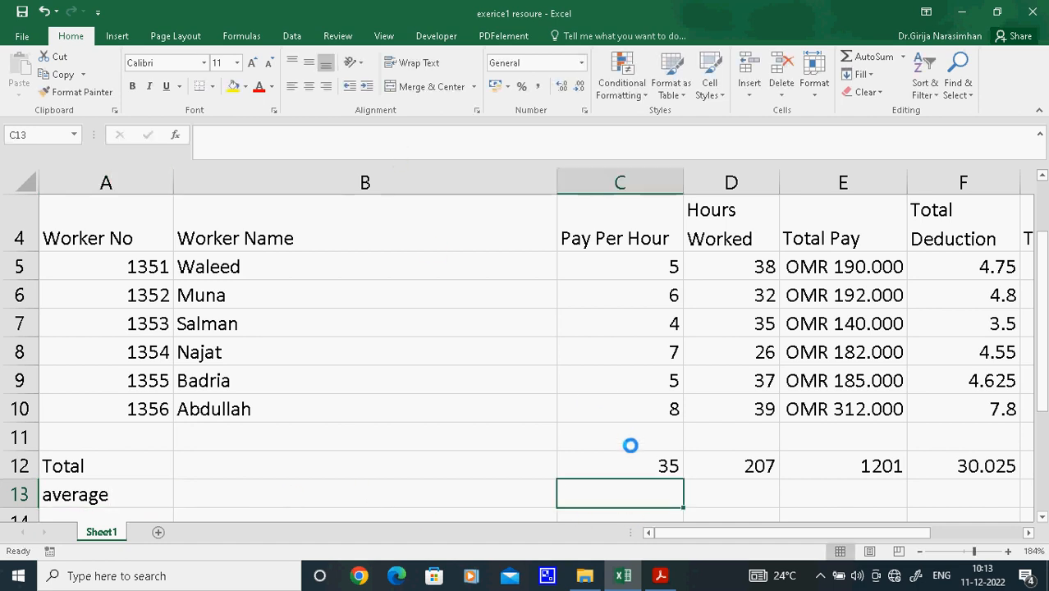
{"action": "type", "text": "="}
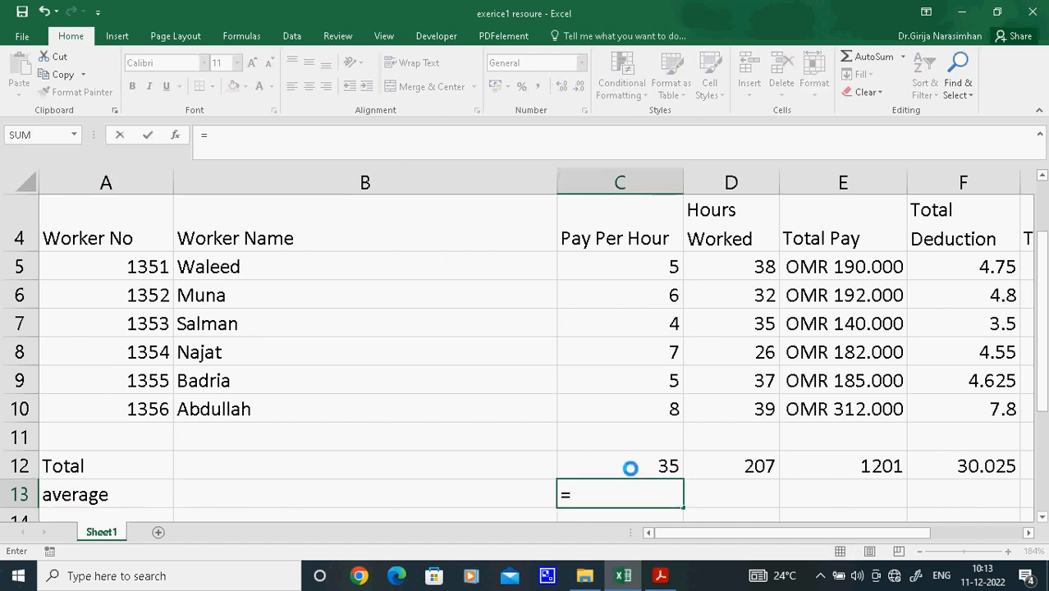
{"action": "type", "text": "av"}
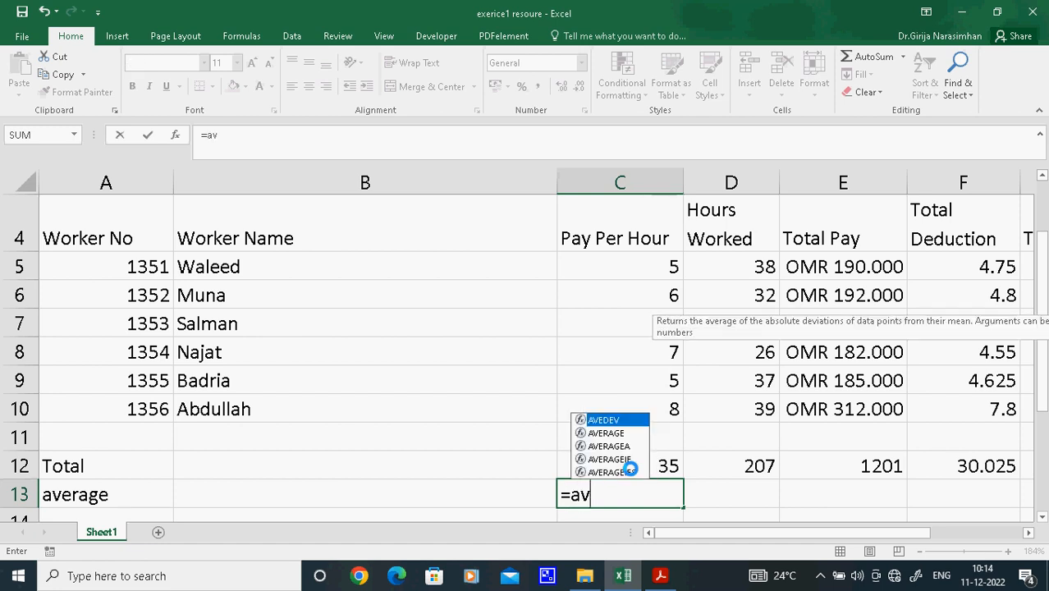
{"action": "double_click", "coordinate": [604, 433]}
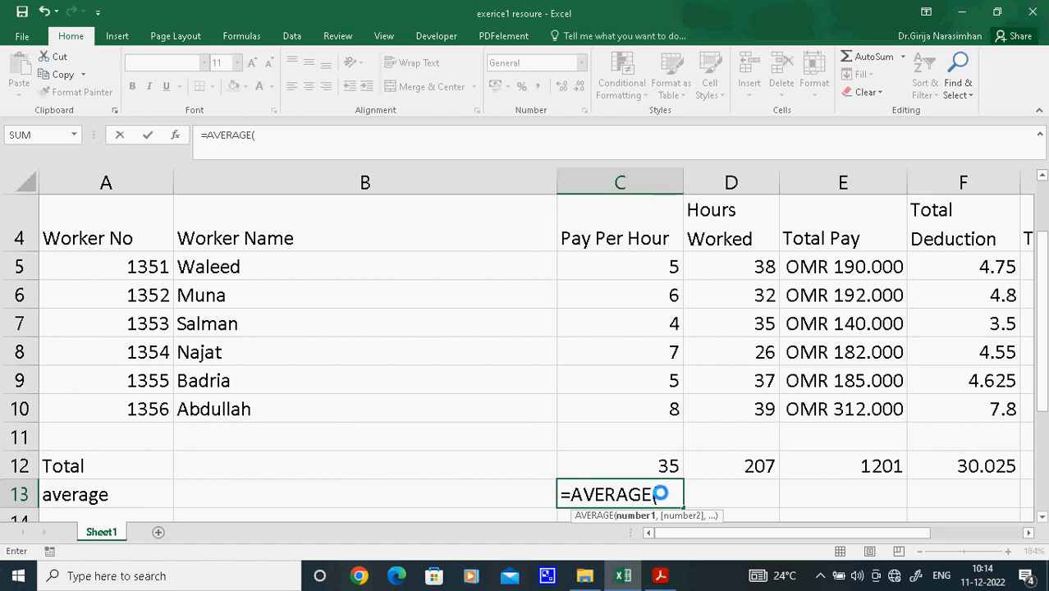
{"action": "left_click_drag", "start_coordinate": [674, 267], "coordinate": [673, 408]}
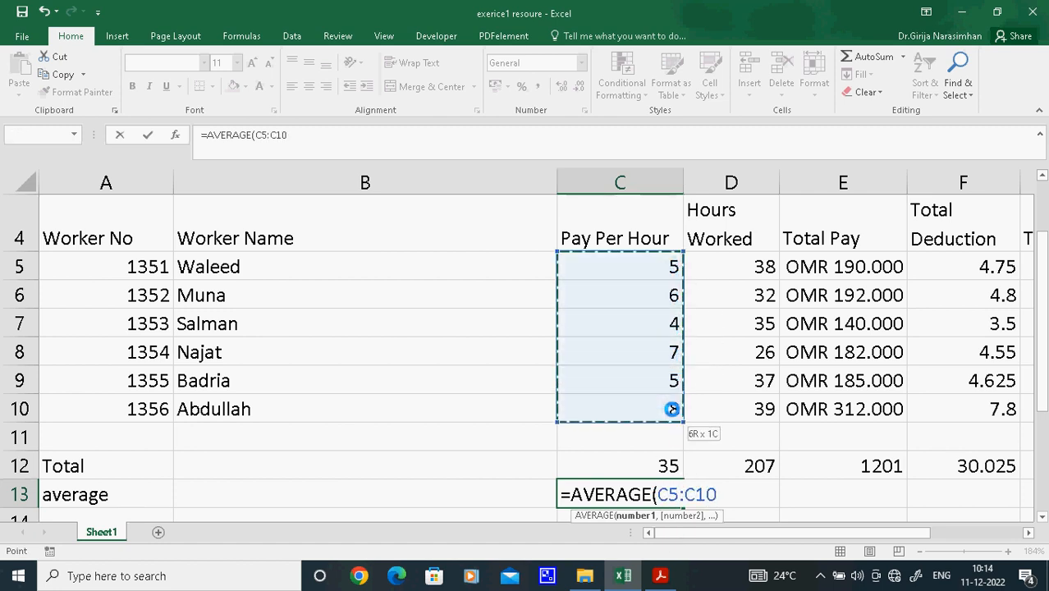
{"action": "left_click", "coordinate": [313, 145]}
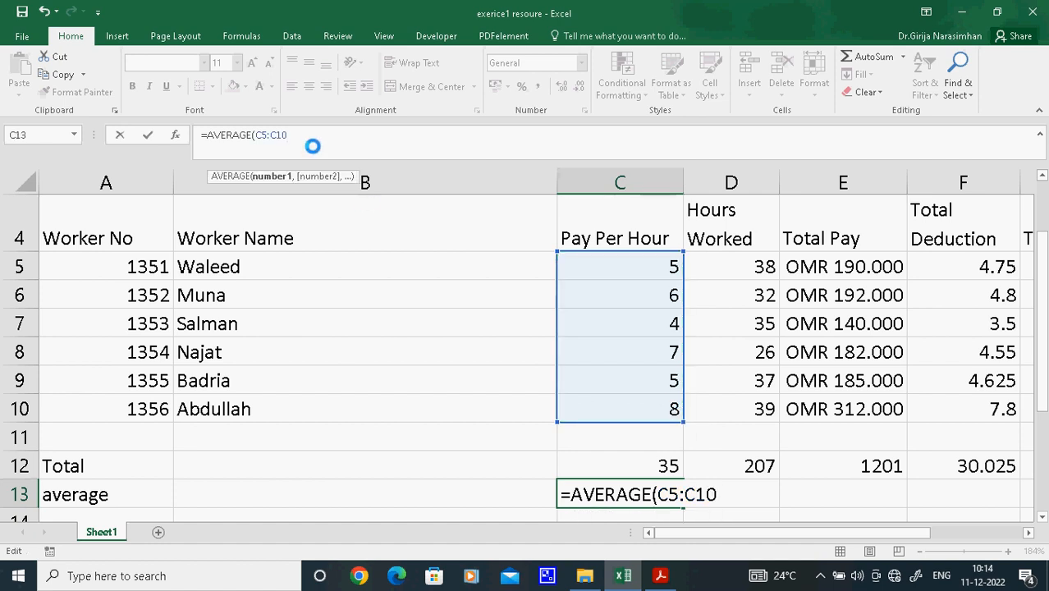
{"action": "type", "text": ")"}
{"action": "key", "text": "Return"}
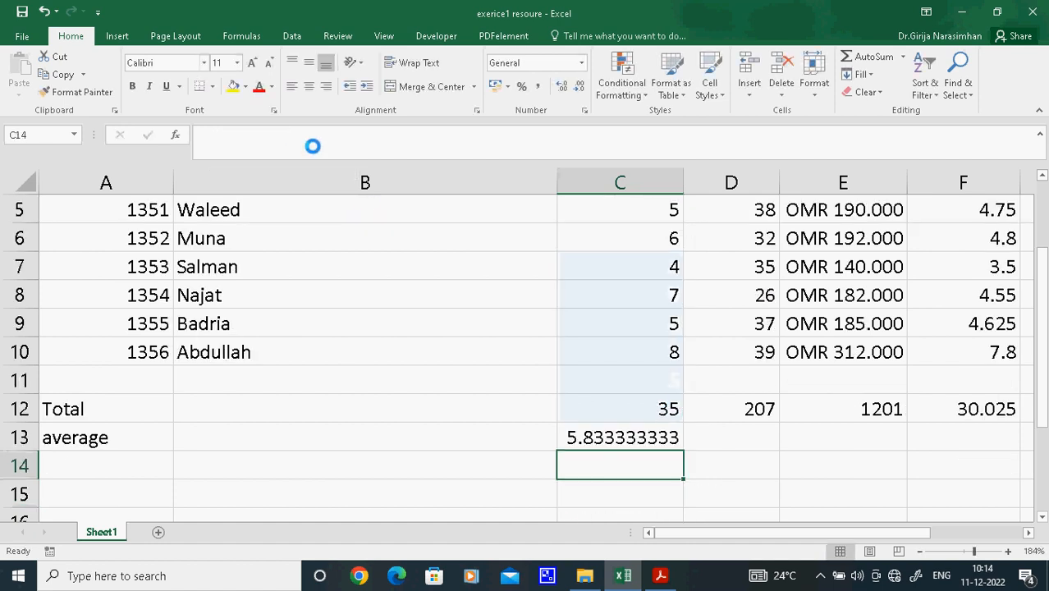
Fill the average formula from C13 across to G13, and enter the row label "minimum" in A14
{"action": "left_click", "coordinate": [668, 435]}
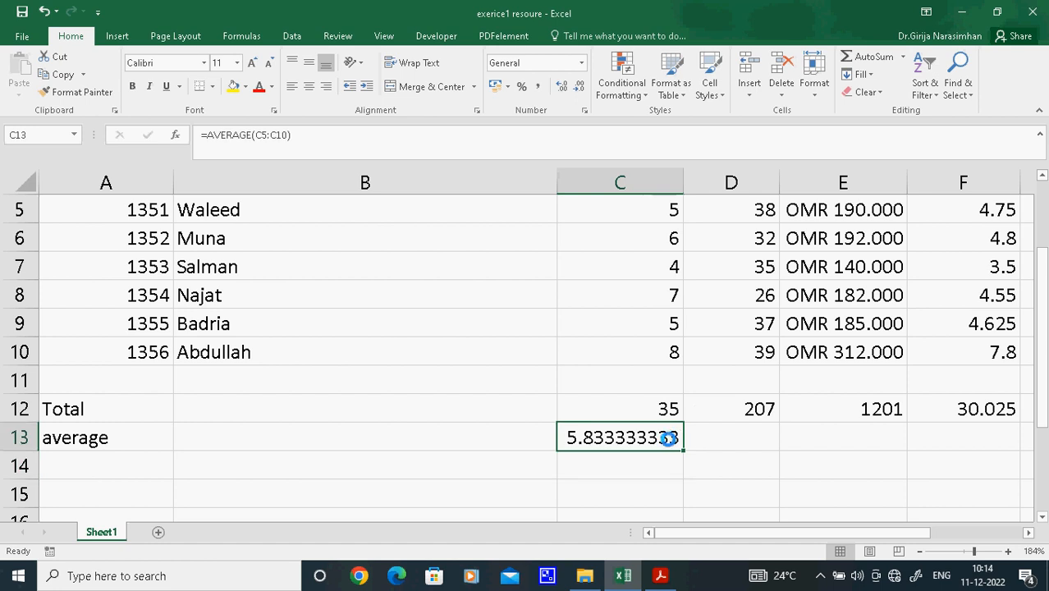
{"action": "left_click_drag", "start_coordinate": [680, 450], "coordinate": [650, 447]}
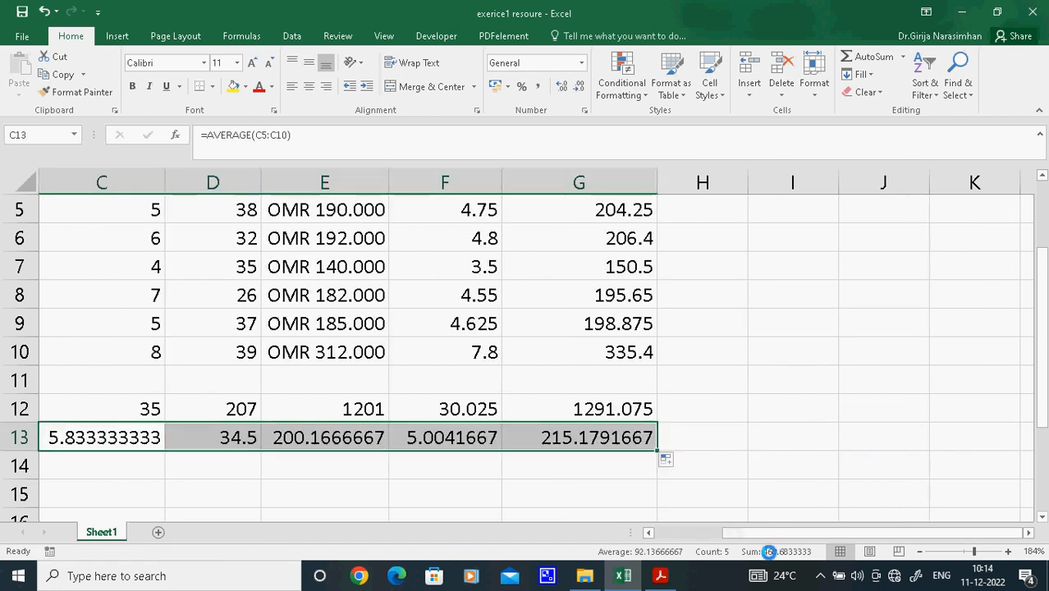
{"action": "left_click_drag", "start_coordinate": [755, 533], "coordinate": [645, 539]}
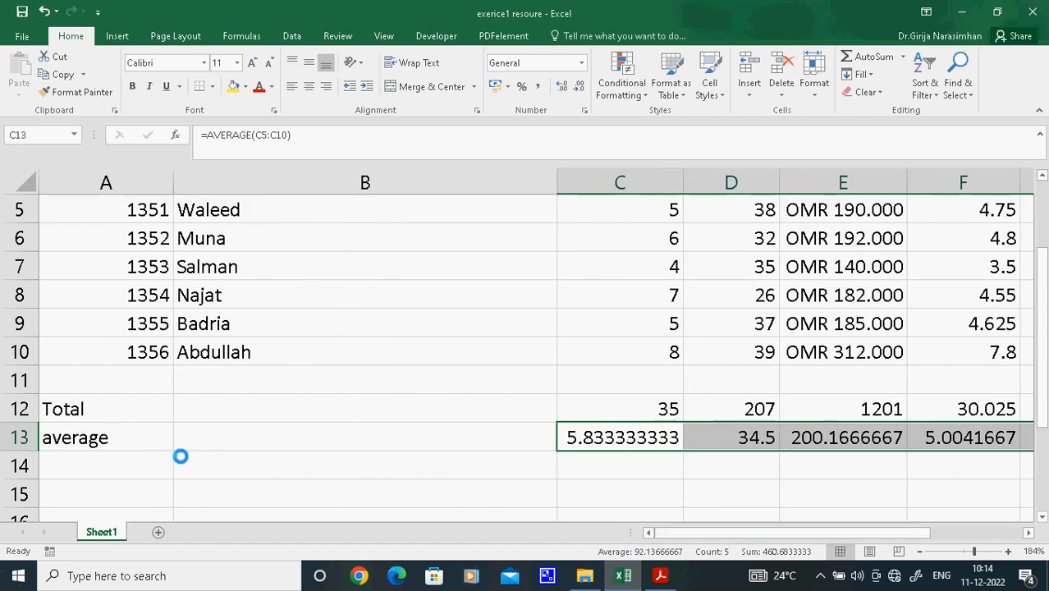
{"action": "left_click", "coordinate": [124, 462]}
{"action": "type", "text": "mi"}
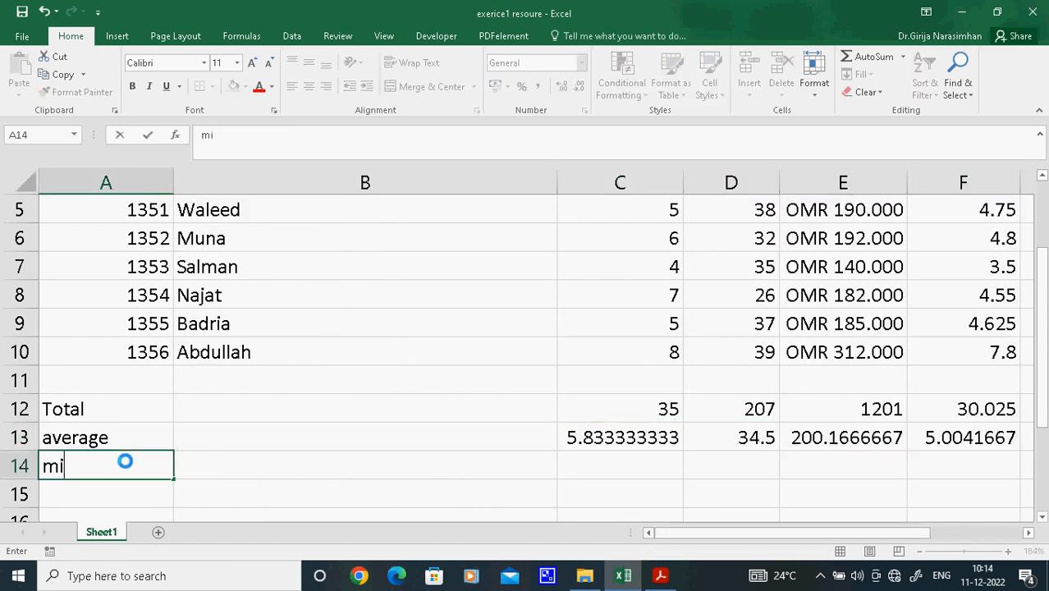
{"action": "type", "text": "nimum"}
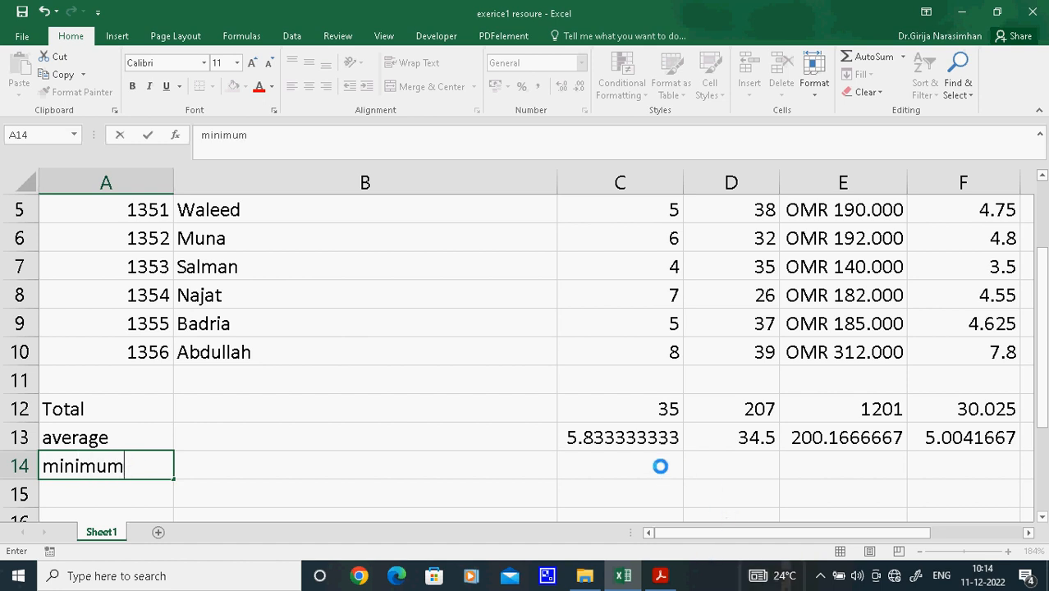
Calculate the minimum Pay Per Hour in C14 with =MIN(C5:C10), and select that cell
{"action": "left_click", "coordinate": [630, 466]}
{"action": "type", "text": "="}
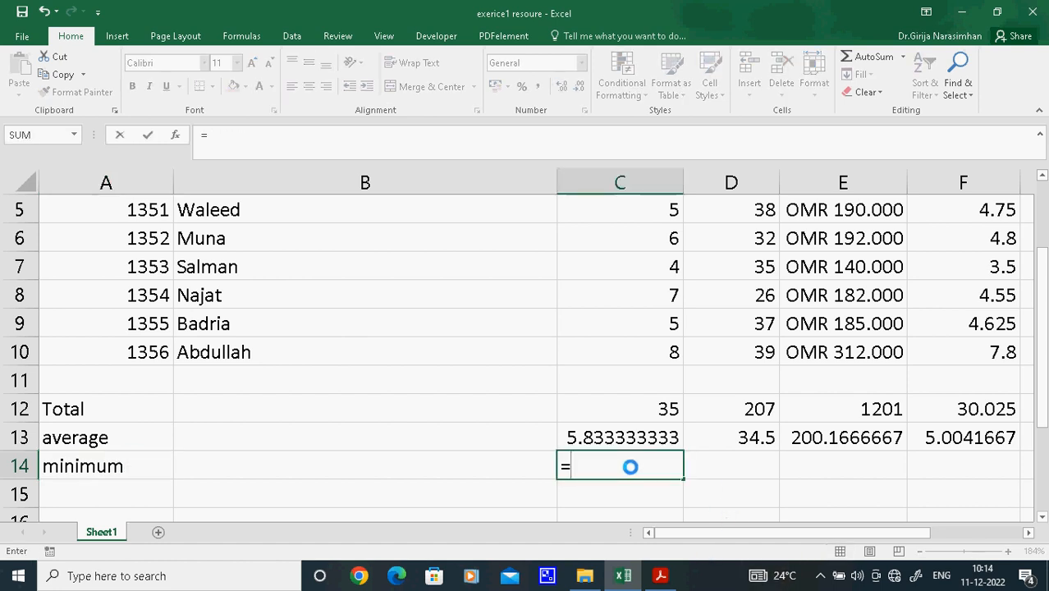
{"action": "type", "text": "min"}
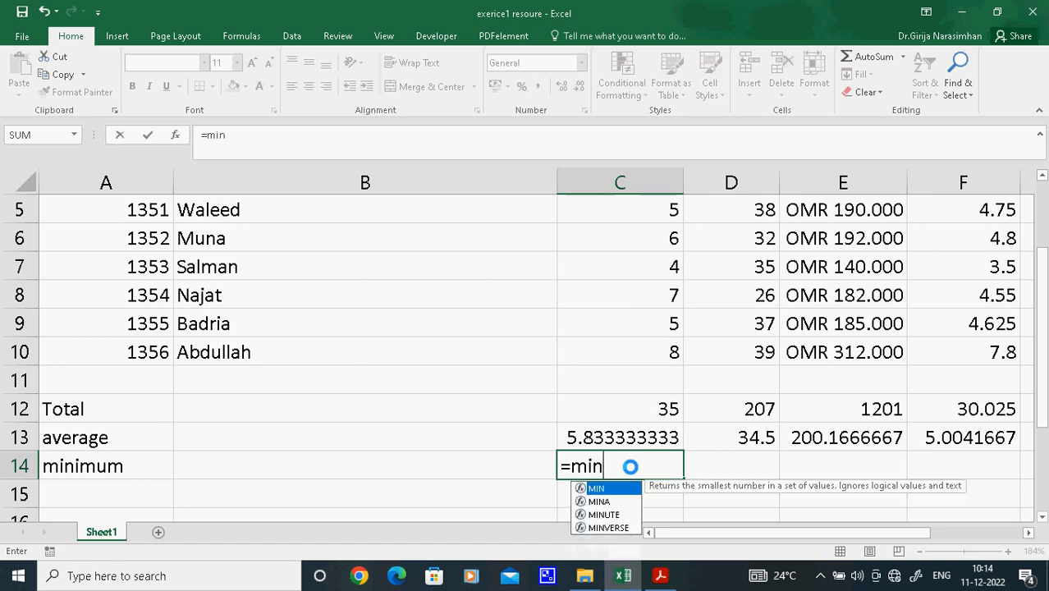
{"action": "double_click", "coordinate": [585, 488]}
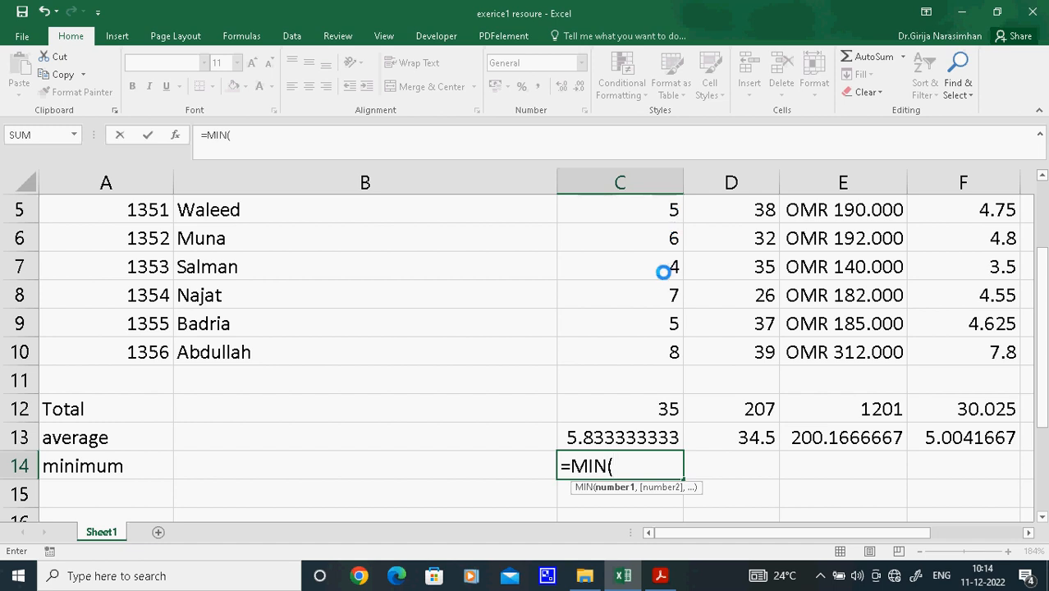
{"action": "left_click_drag", "start_coordinate": [665, 210], "coordinate": [665, 348]}
{"action": "left_click", "coordinate": [276, 136]}
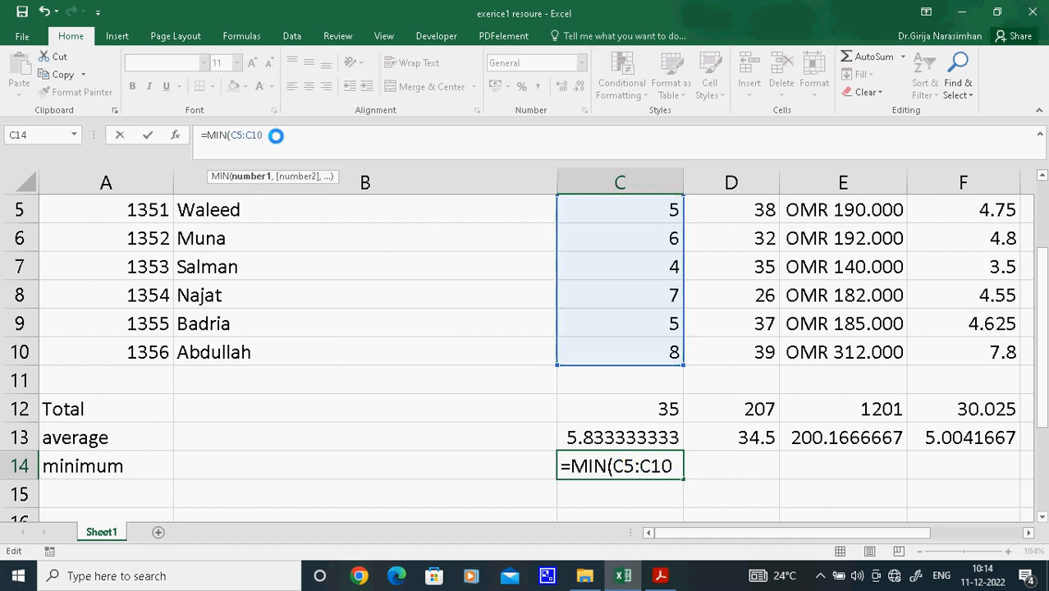
{"action": "type", "text": ")"}
{"action": "key", "text": "Return"}
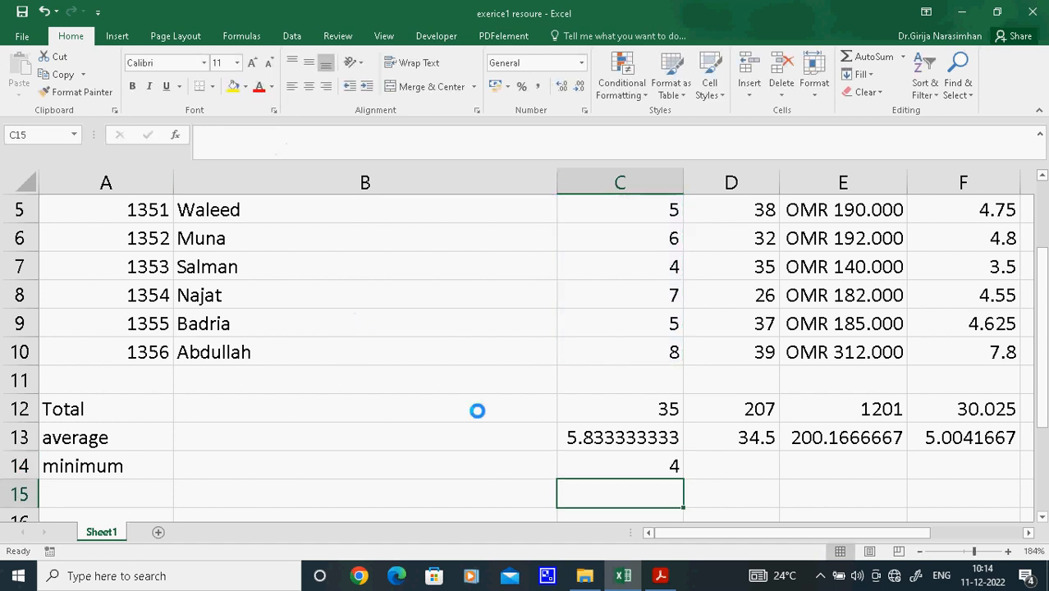
{"action": "left_click", "coordinate": [619, 460]}
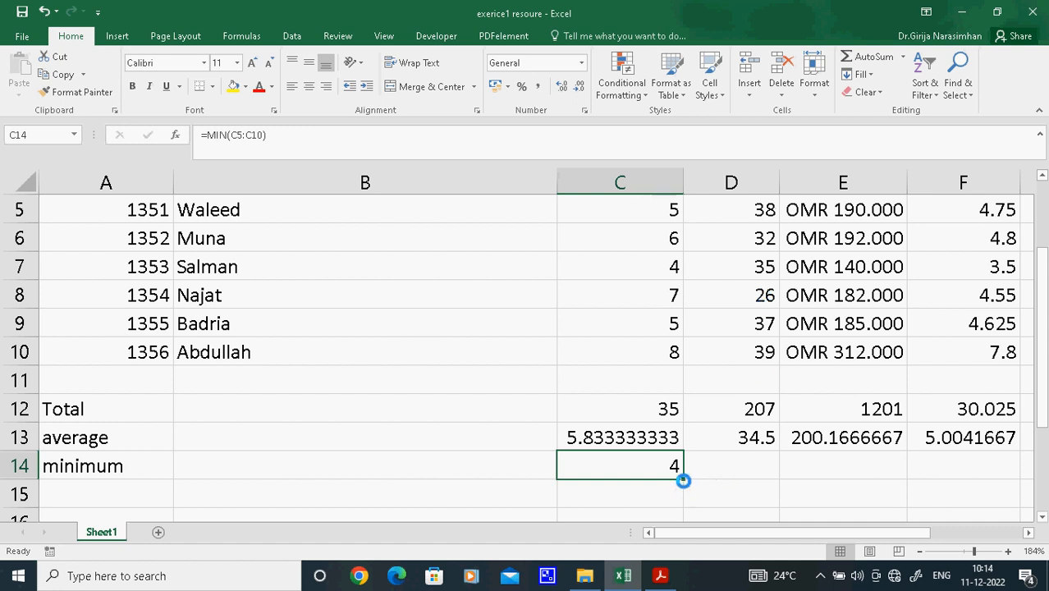
Fill the minimum formula from C14 across to E14, and enter the row label "maximum" in A15
{"action": "left_click_drag", "start_coordinate": [683, 481], "coordinate": [892, 483]}
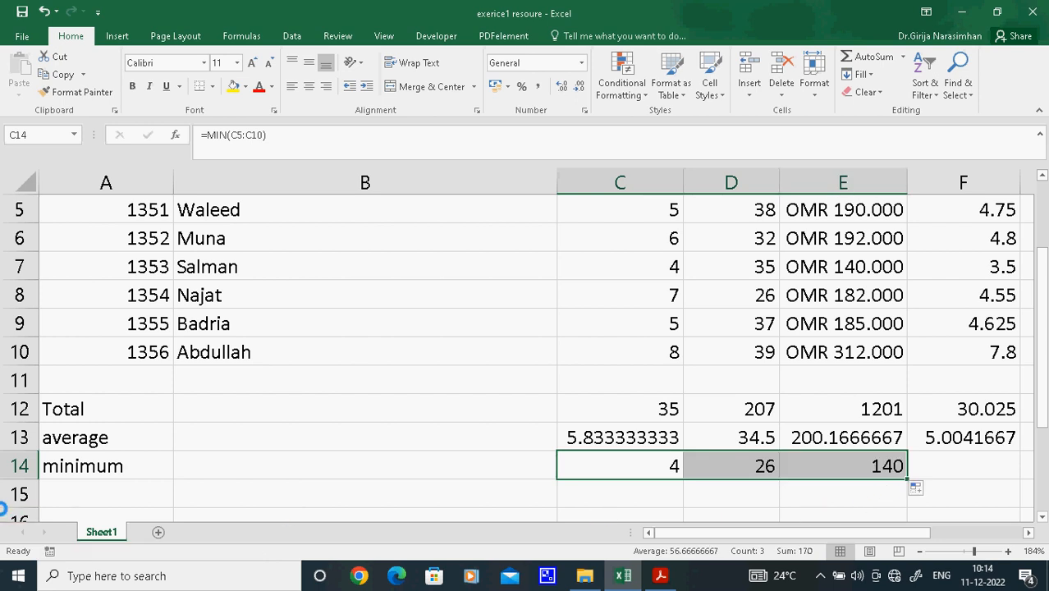
{"action": "left_click", "coordinate": [95, 503]}
{"action": "type", "text": "ma"}
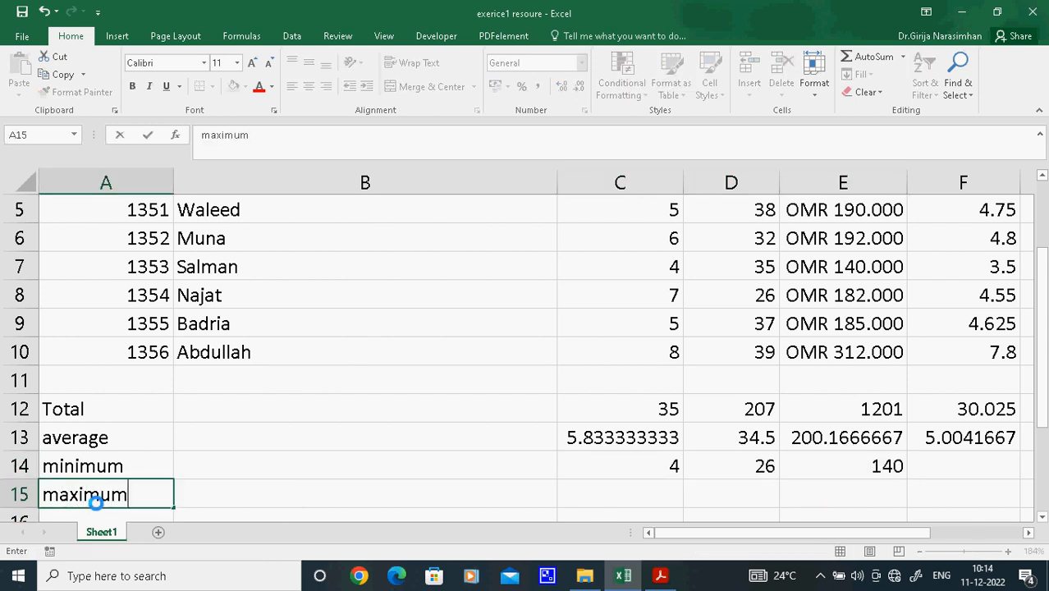
{"action": "type", "text": "ximum"}
Calculate the maximum Pay Per Hour in C15 with =MAX(C5:C10), and fill the formula across to E15
{"action": "left_click", "coordinate": [658, 492]}
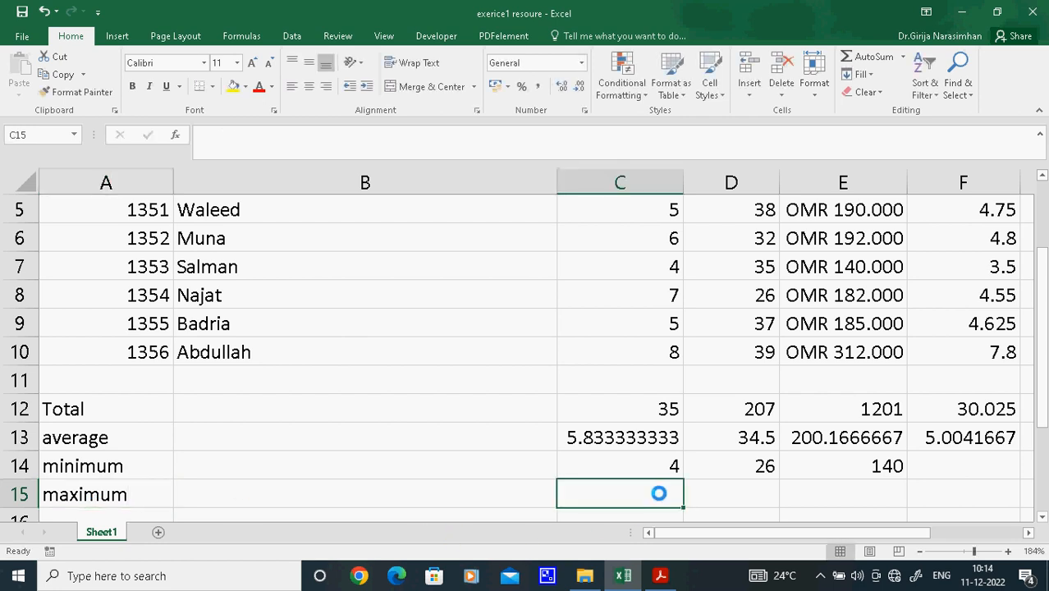
{"action": "type", "text": "=max"}
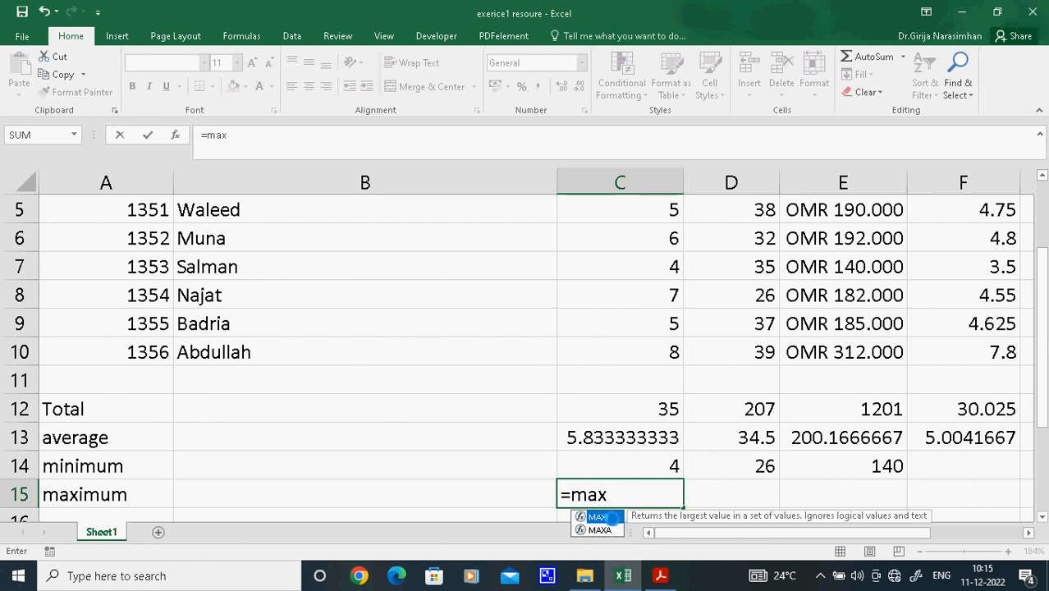
{"action": "double_click", "coordinate": [591, 516]}
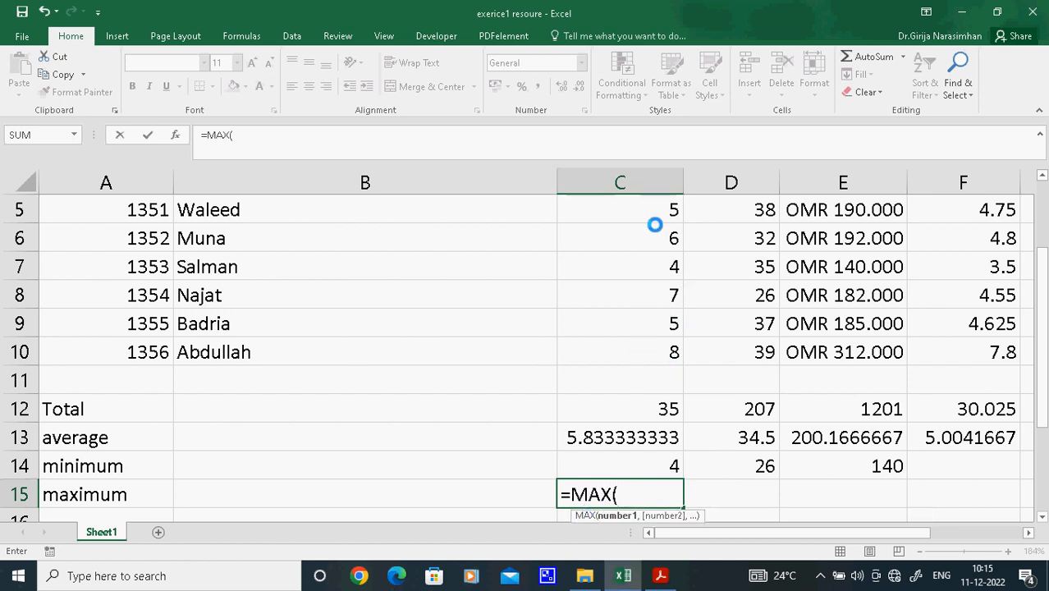
{"action": "left_click_drag", "start_coordinate": [660, 207], "coordinate": [669, 351]}
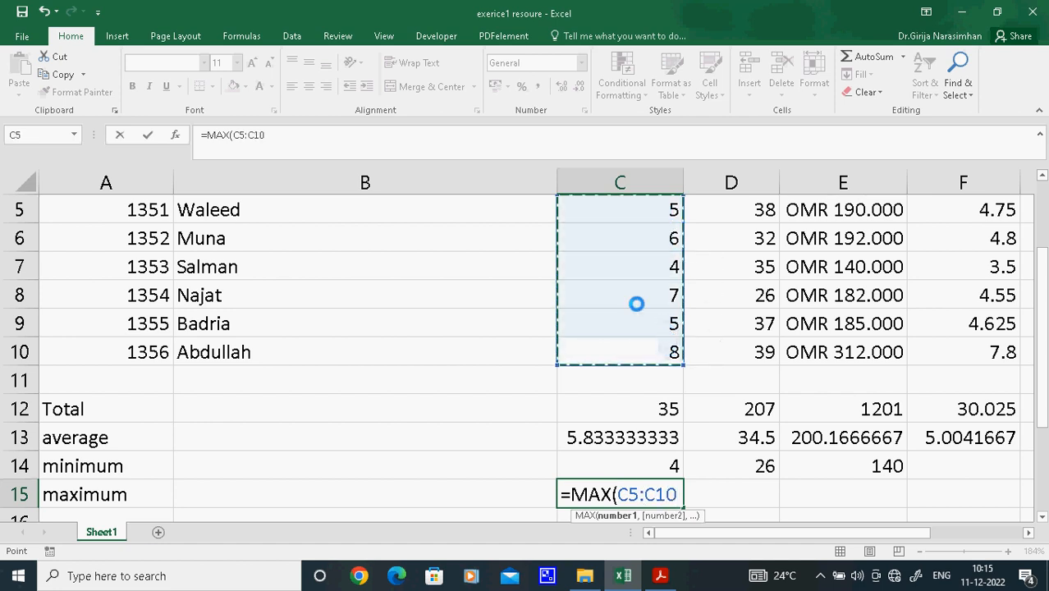
{"action": "left_click", "coordinate": [379, 130]}
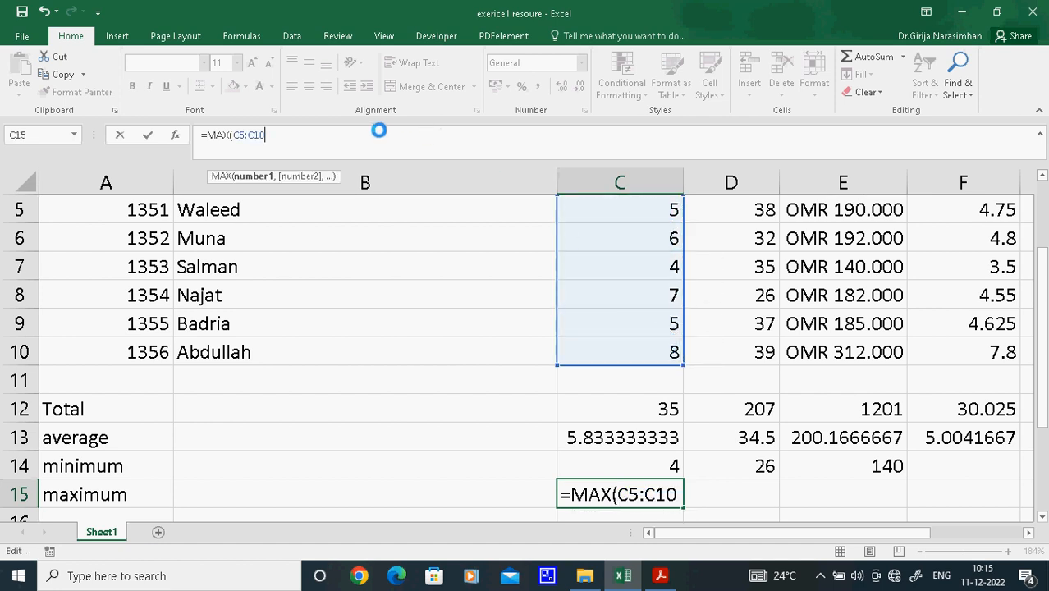
{"action": "type", "text": ")"}
{"action": "key", "text": "Return"}
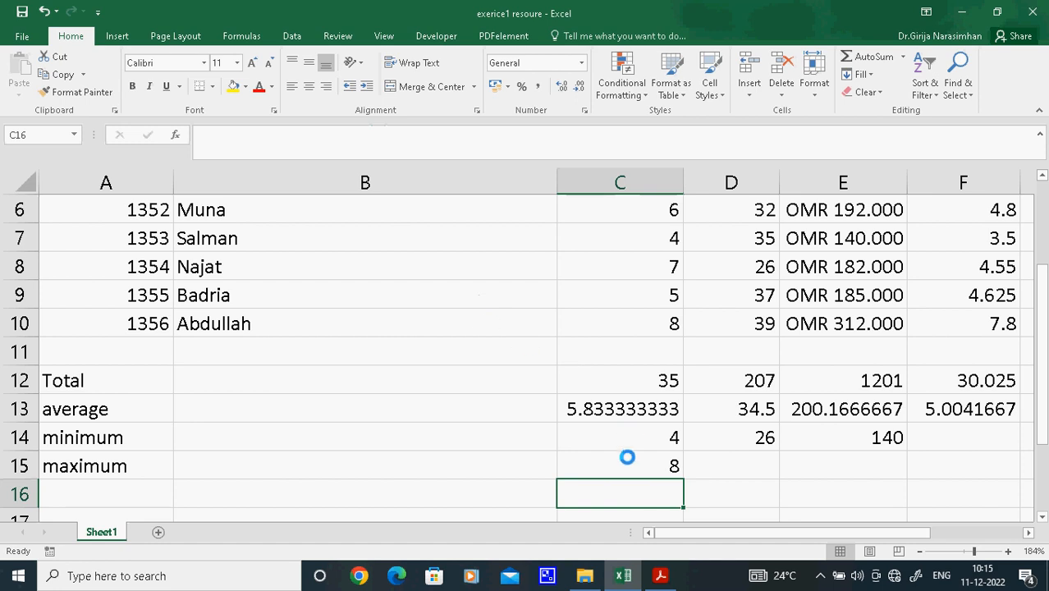
{"action": "left_click", "coordinate": [626, 460]}
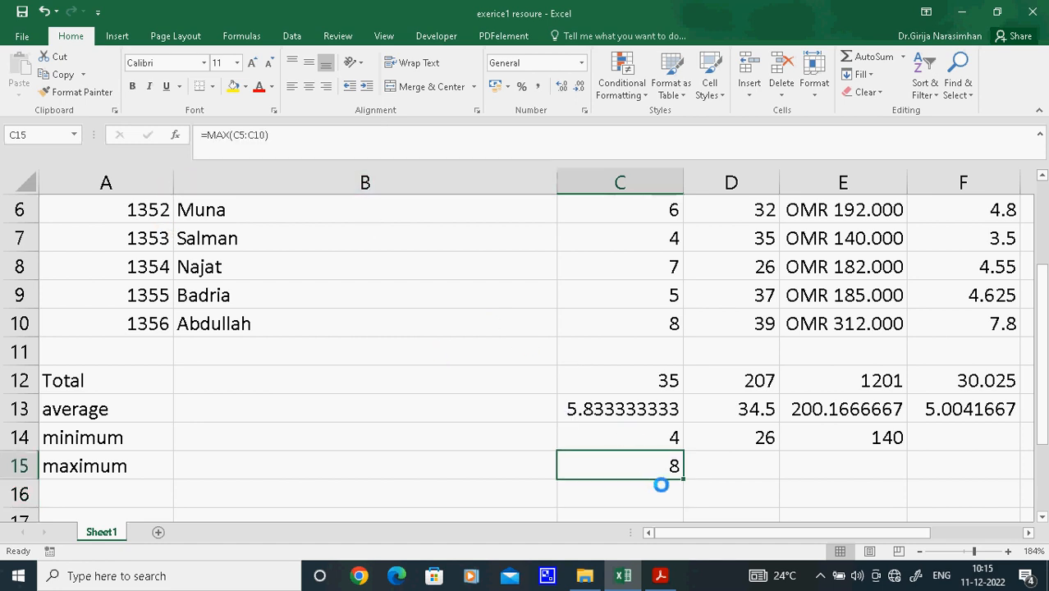
{"action": "left_click_drag", "start_coordinate": [682, 480], "coordinate": [886, 502]}
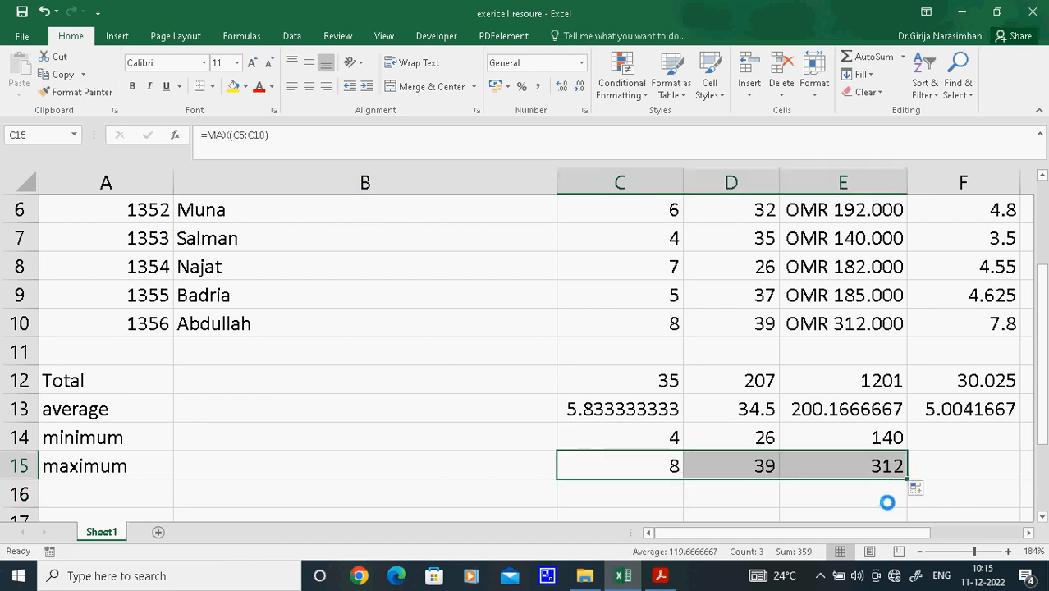
Review the total, average, minimum and maximum labels and their formulas in column C, rows 12 to 15
{"action": "left_click", "coordinate": [86, 372]}
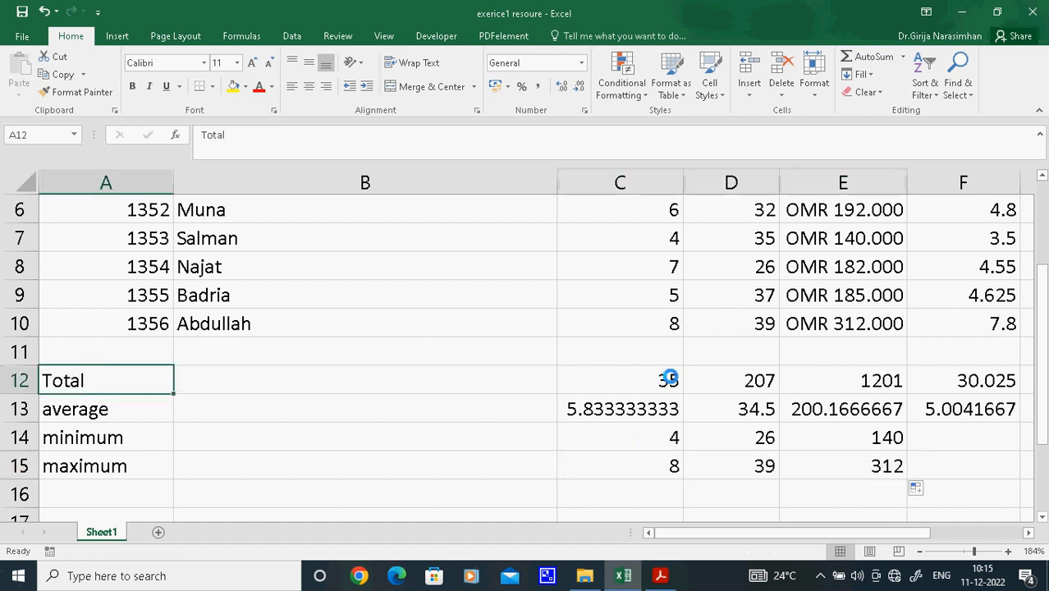
{"action": "left_click", "coordinate": [670, 377]}
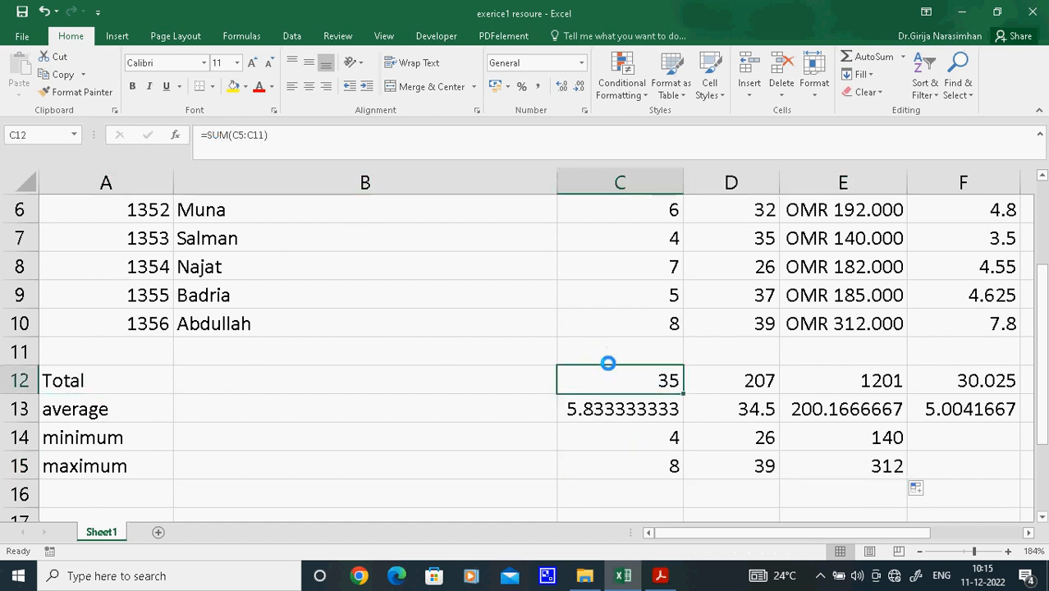
{"action": "left_click", "coordinate": [616, 411]}
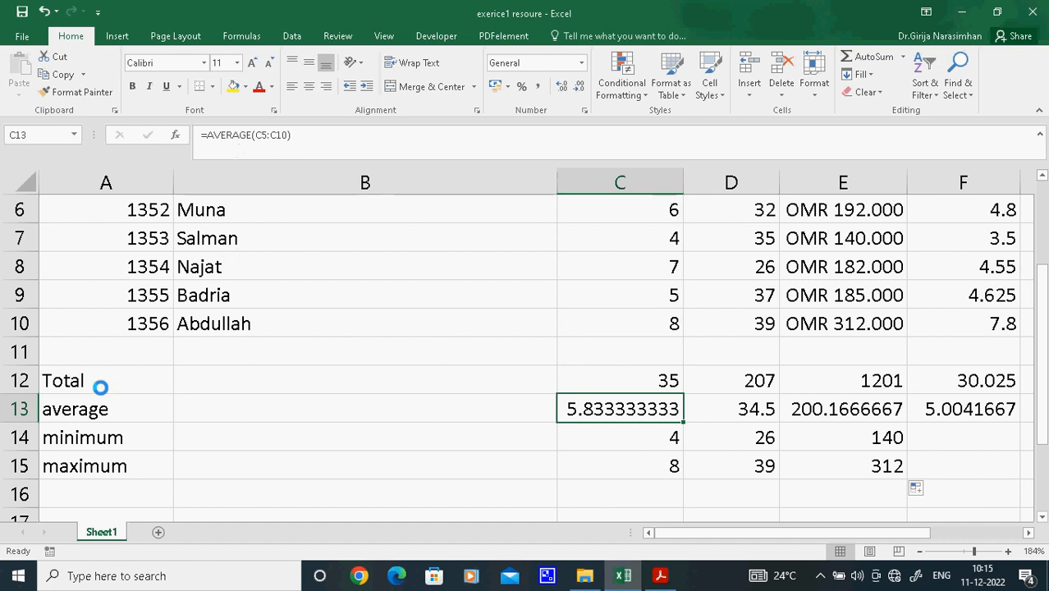
{"action": "left_click", "coordinate": [86, 436]}
{"action": "left_click", "coordinate": [646, 432]}
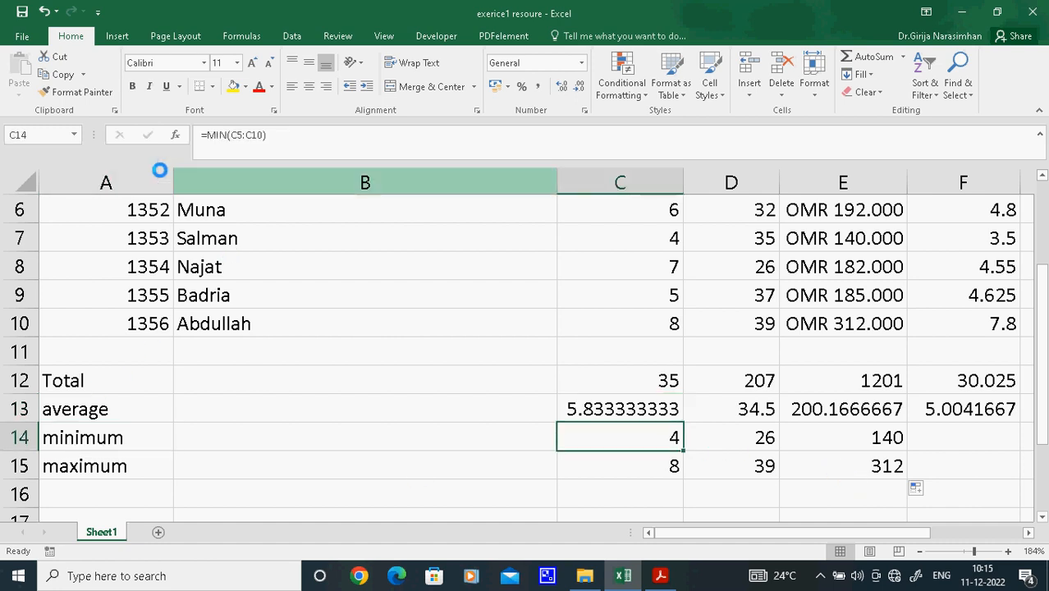
{"action": "left_click", "coordinate": [108, 471]}
{"action": "left_click", "coordinate": [666, 466]}
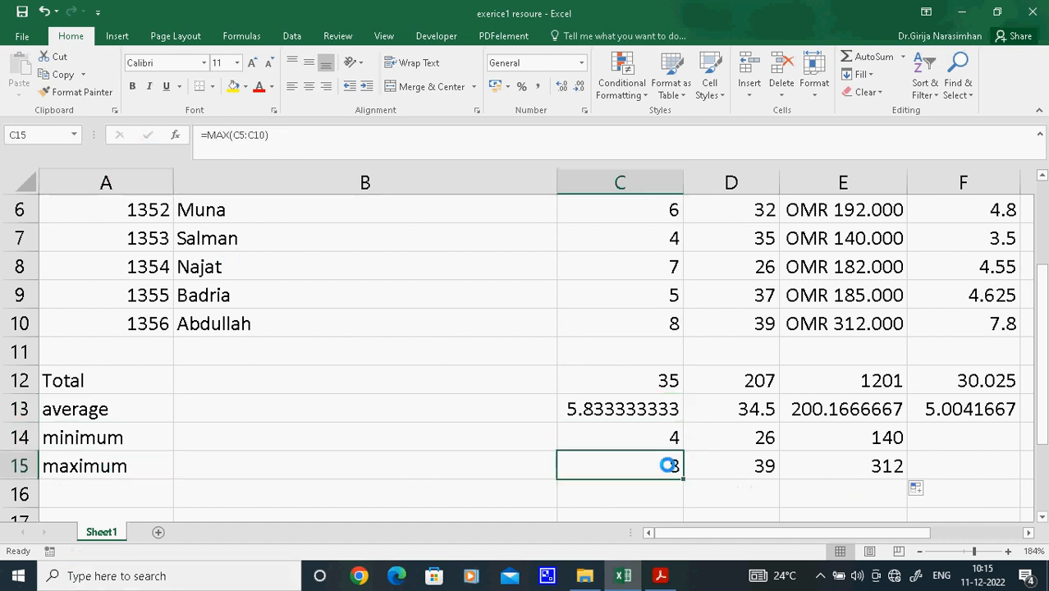
Enter the row label "counta" in A16, below the maximum row
{"action": "left_click", "coordinate": [114, 502]}
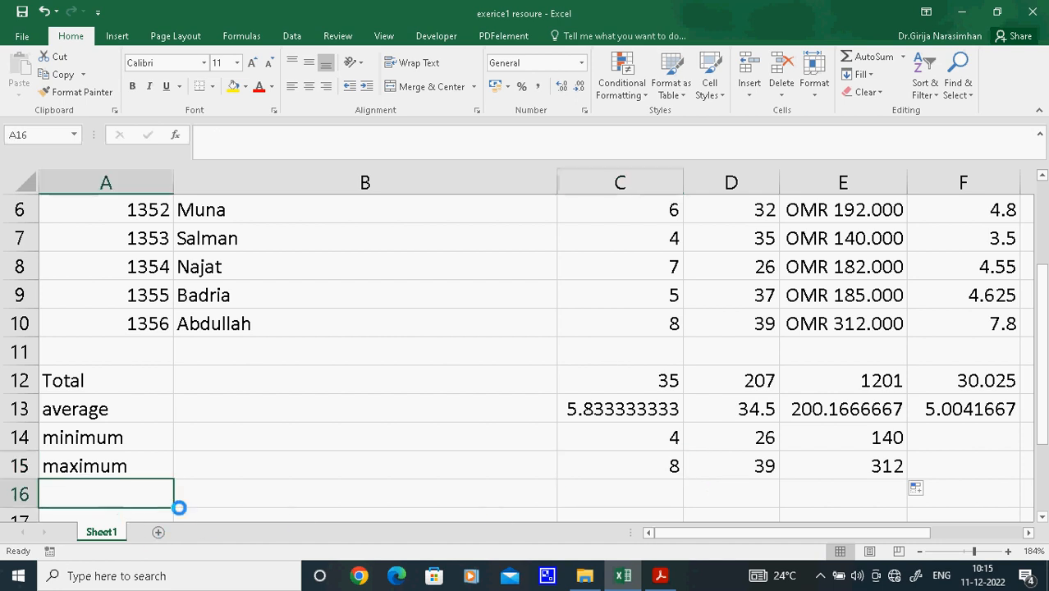
{"action": "type", "text": "counta"}
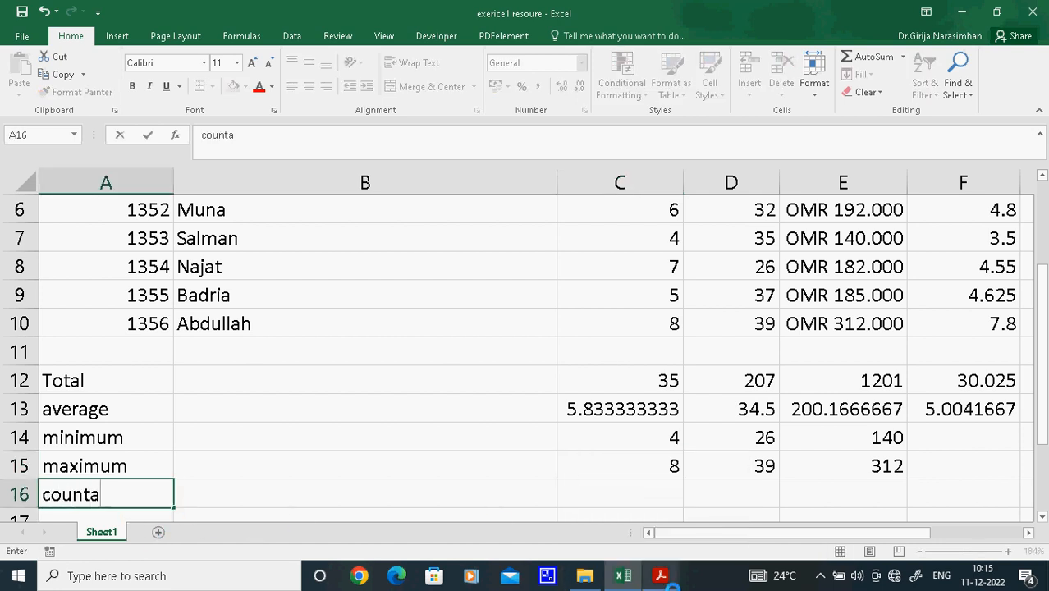
{"action": "key", "text": "Return"}
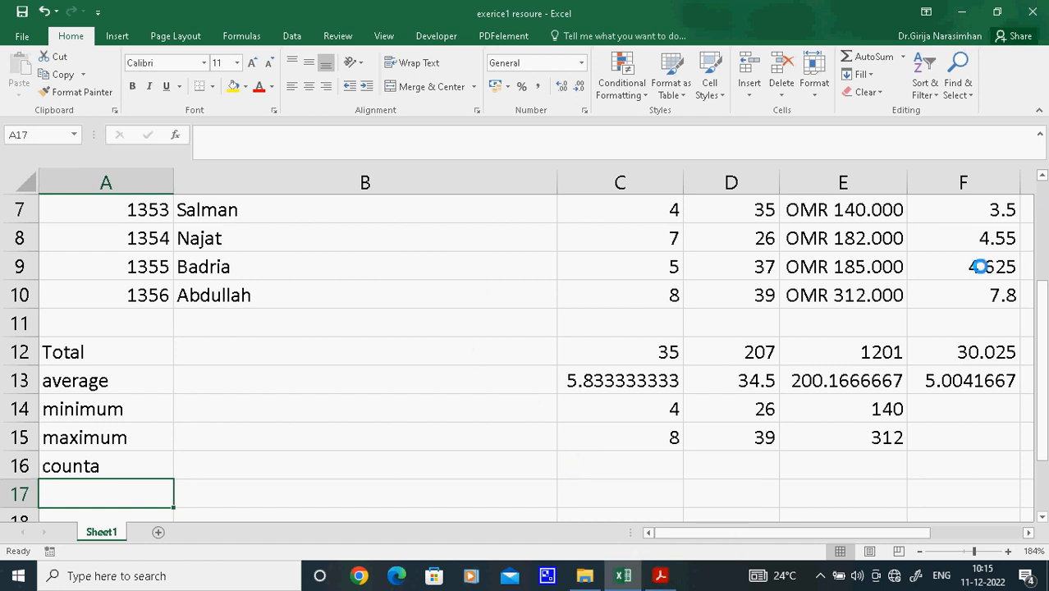
{"action": "left_click", "coordinate": [1041, 175]}
{"action": "left_click", "coordinate": [1042, 175]}
{"action": "left_click", "coordinate": [1041, 175]}
{"action": "left_click", "coordinate": [1041, 174]}
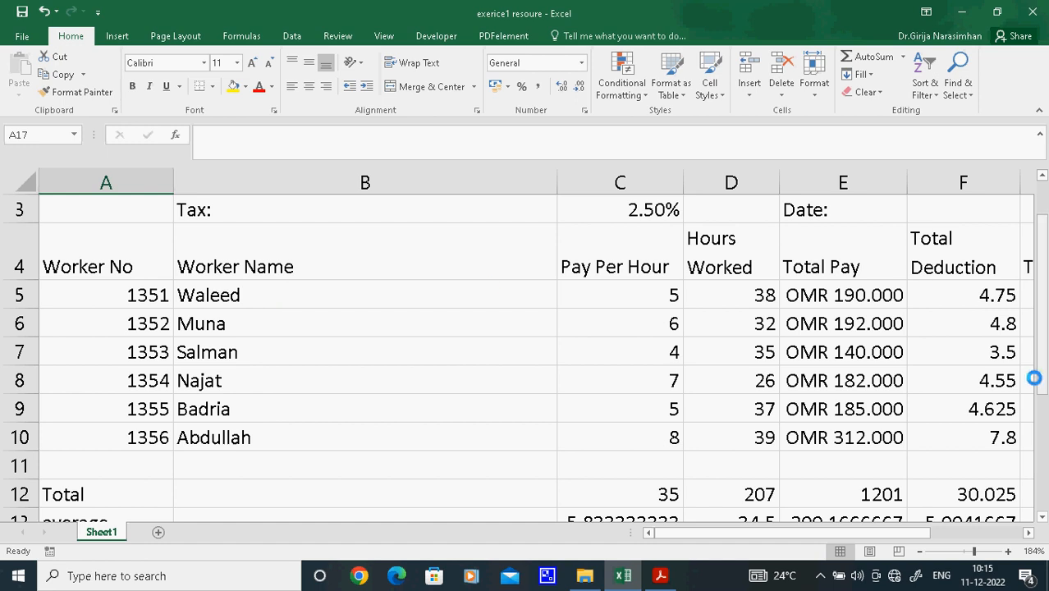
{"action": "left_click_drag", "start_coordinate": [1039, 370], "coordinate": [1039, 400]}
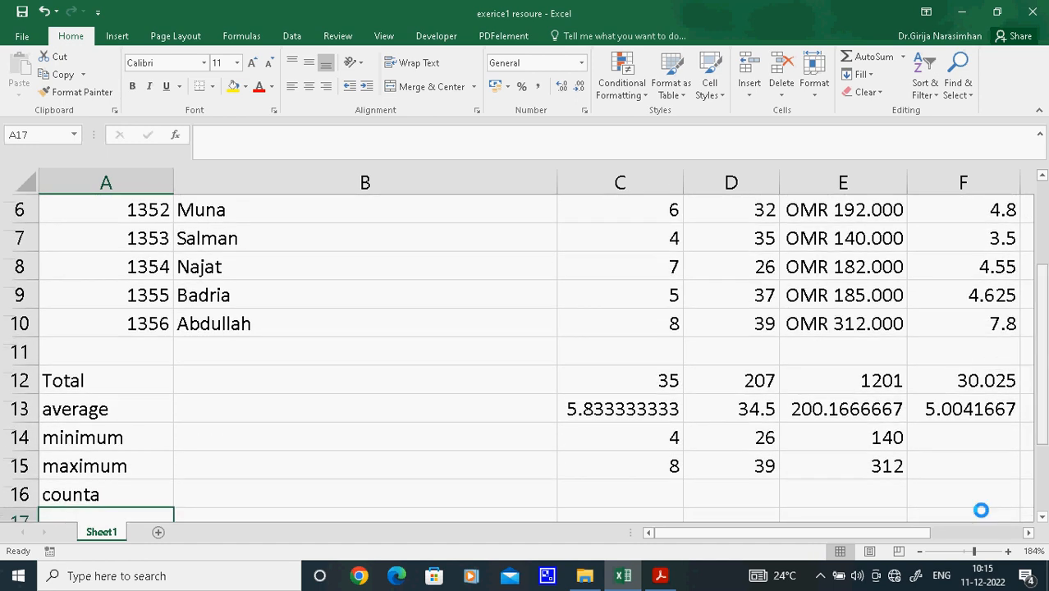
{"action": "left_click", "coordinate": [674, 494]}
{"action": "type", "text": "="}
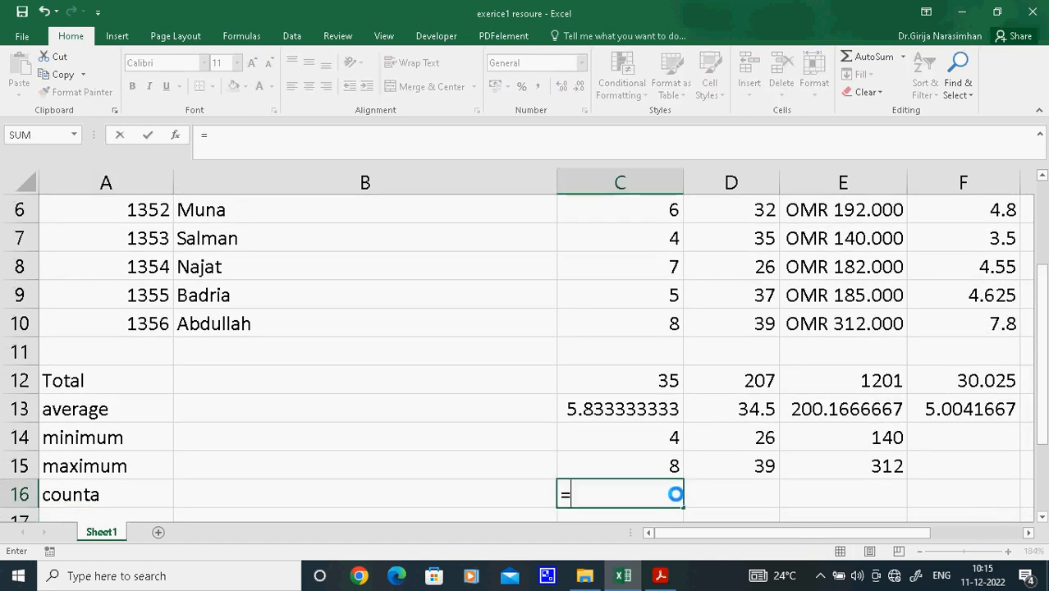
{"action": "type", "text": "counta"}
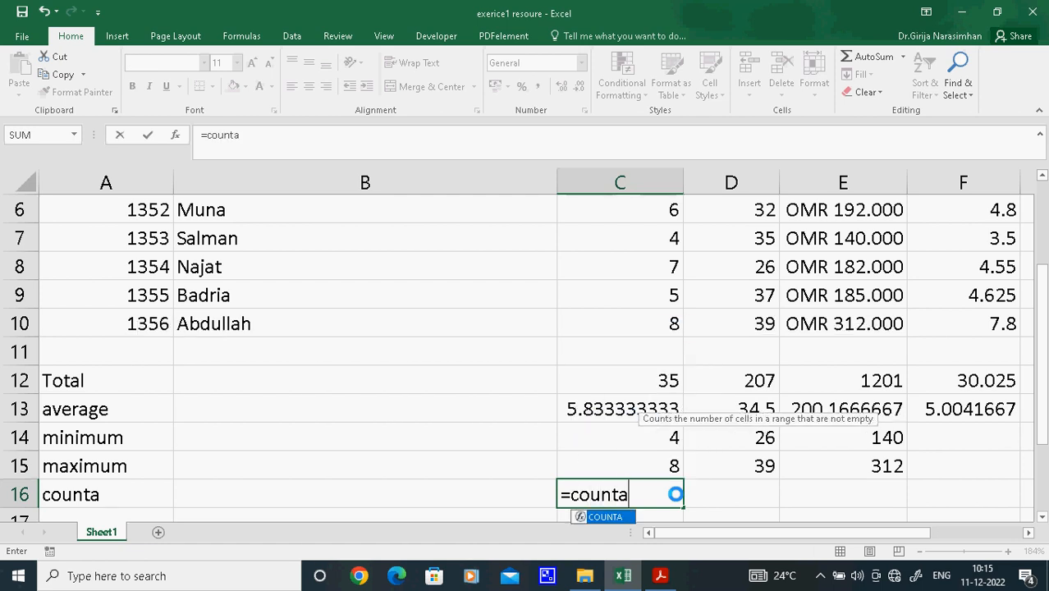
{"action": "type", "text": "("}
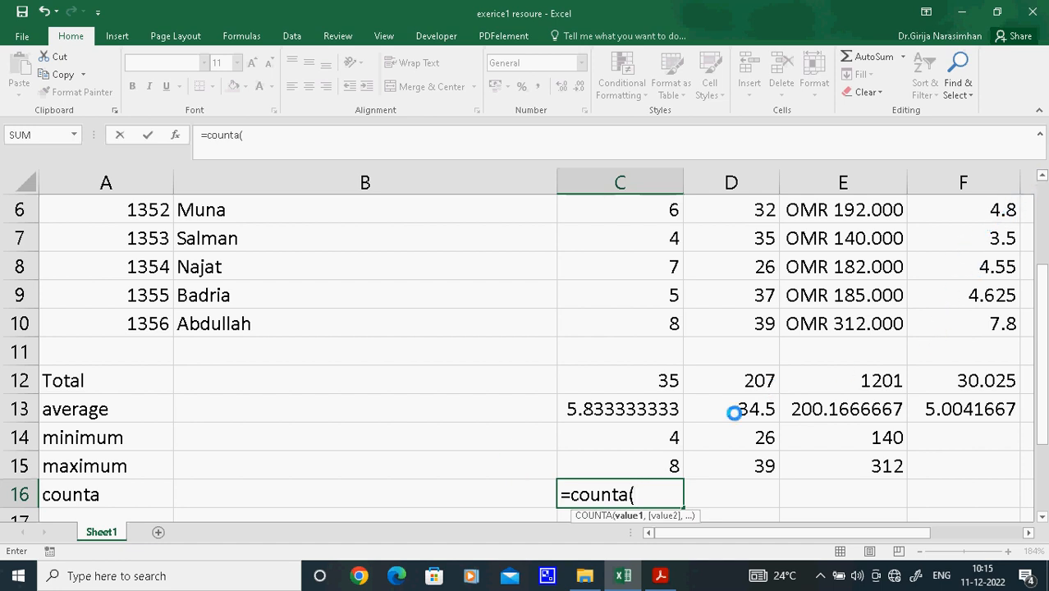
{"action": "key", "text": "BackSpace"}
{"action": "key", "text": "BackSpace"}
{"action": "key", "text": "BackSpace"}
{"action": "key", "text": "BackSpace"}
{"action": "key", "text": "BackSpace"}
{"action": "key", "text": "BackSpace"}
{"action": "key", "text": "BackSpace"}
{"action": "key", "text": "BackSpace"}
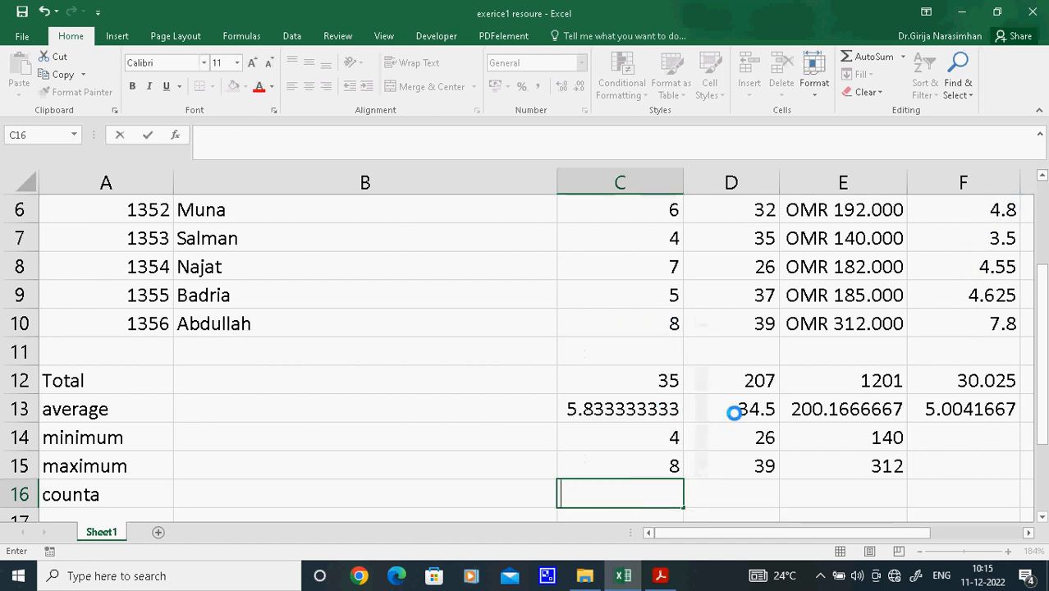
Count the worker names in B16 with the COUNTA function over the range B5:B10
{"action": "left_click", "coordinate": [319, 490]}
{"action": "type", "text": "="}
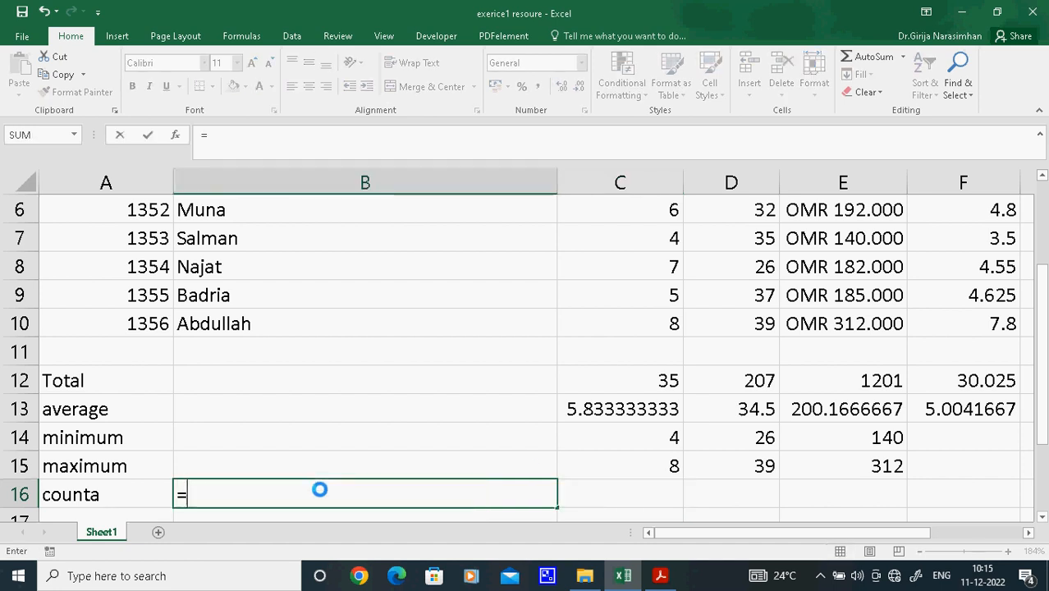
{"action": "type", "text": "counta"}
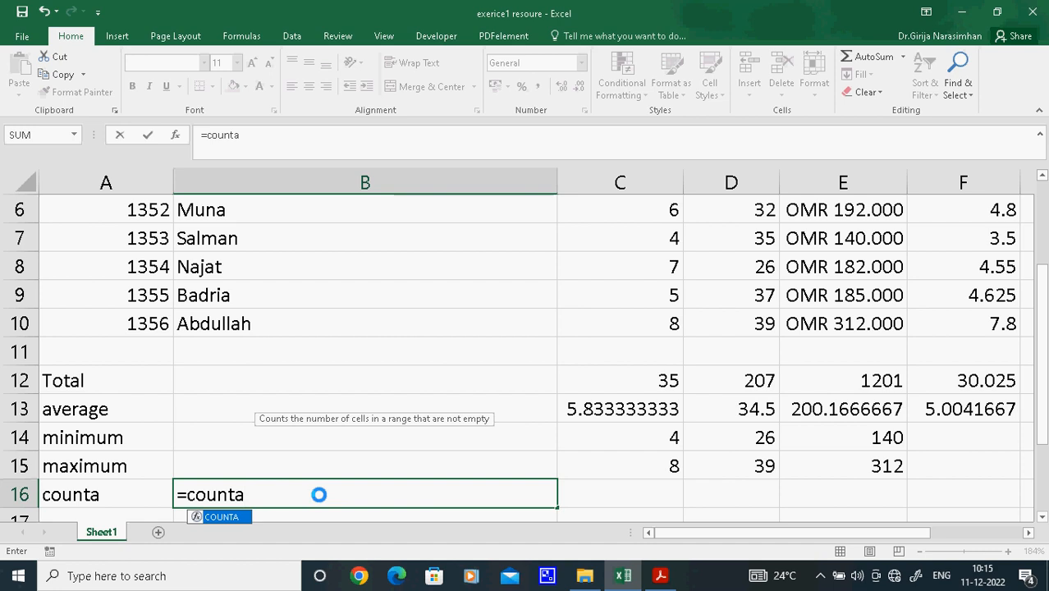
{"action": "type", "text": "("}
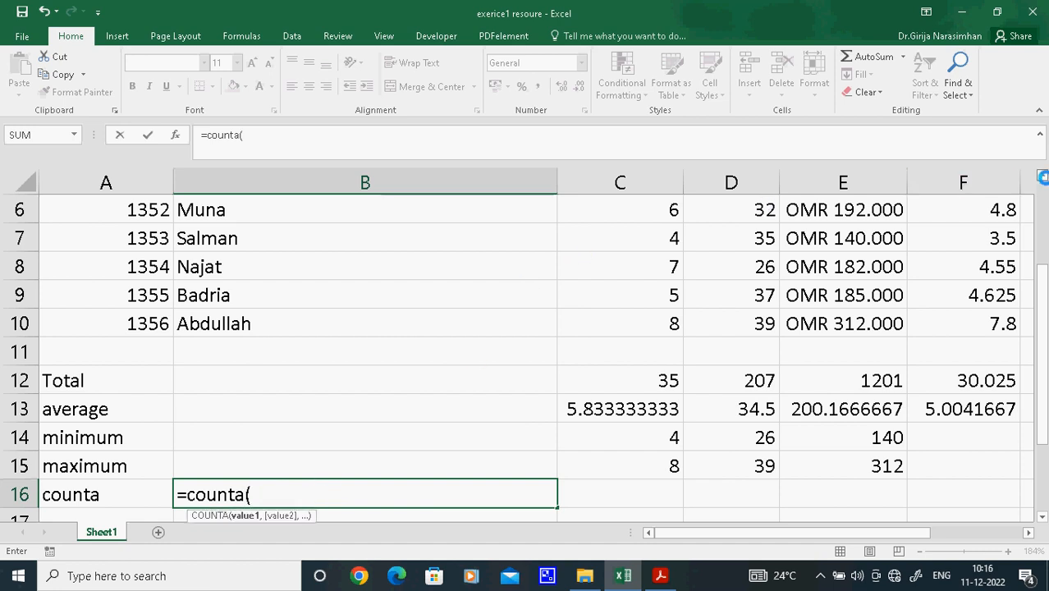
{"action": "left_click", "coordinate": [1041, 176]}
{"action": "left_click", "coordinate": [1042, 176]}
{"action": "left_click_drag", "start_coordinate": [255, 268], "coordinate": [265, 401]}
{"action": "left_click", "coordinate": [333, 151]}
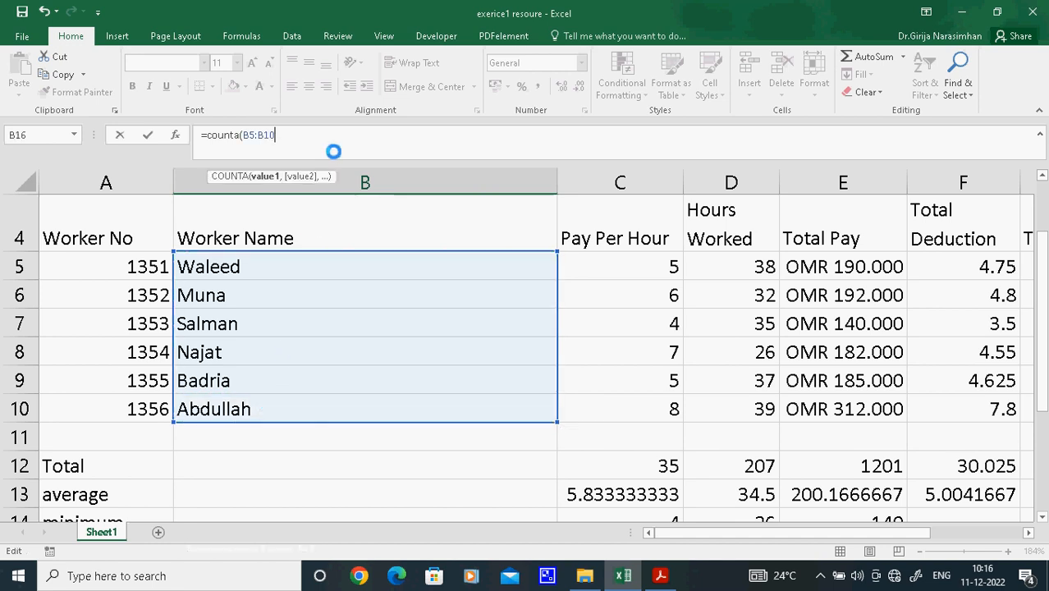
{"action": "key", "text": "Return"}
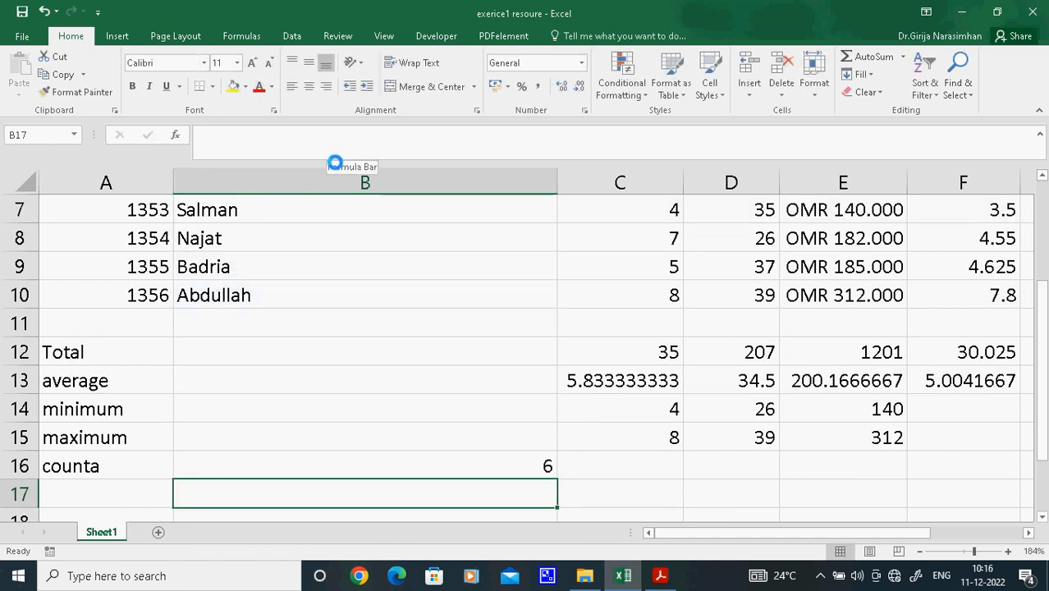
Enter the row label "count" in A17, below the counta row
{"action": "left_click", "coordinate": [631, 466]}
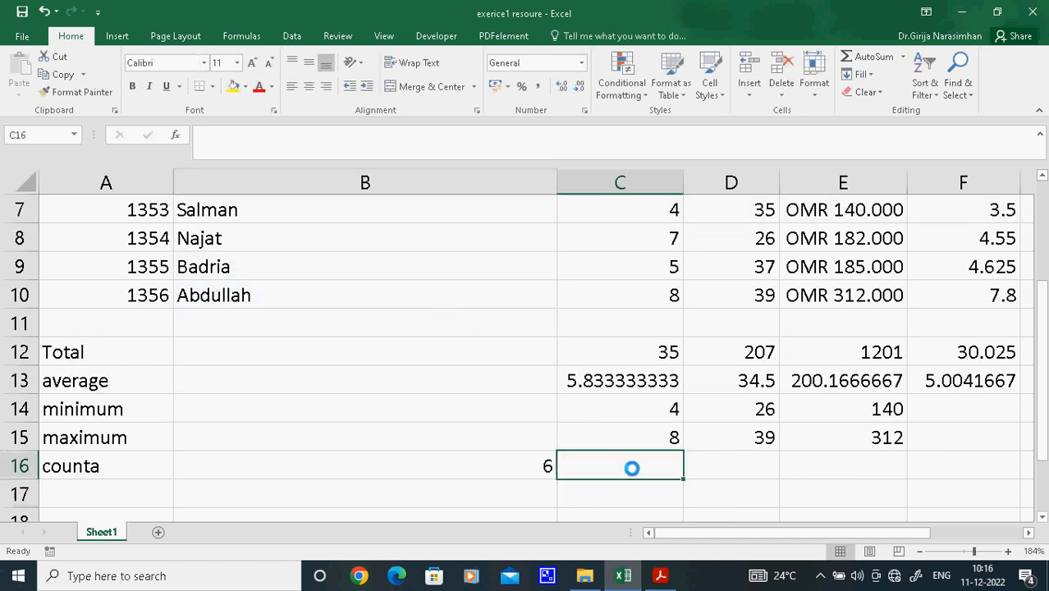
{"action": "left_click", "coordinate": [1040, 175]}
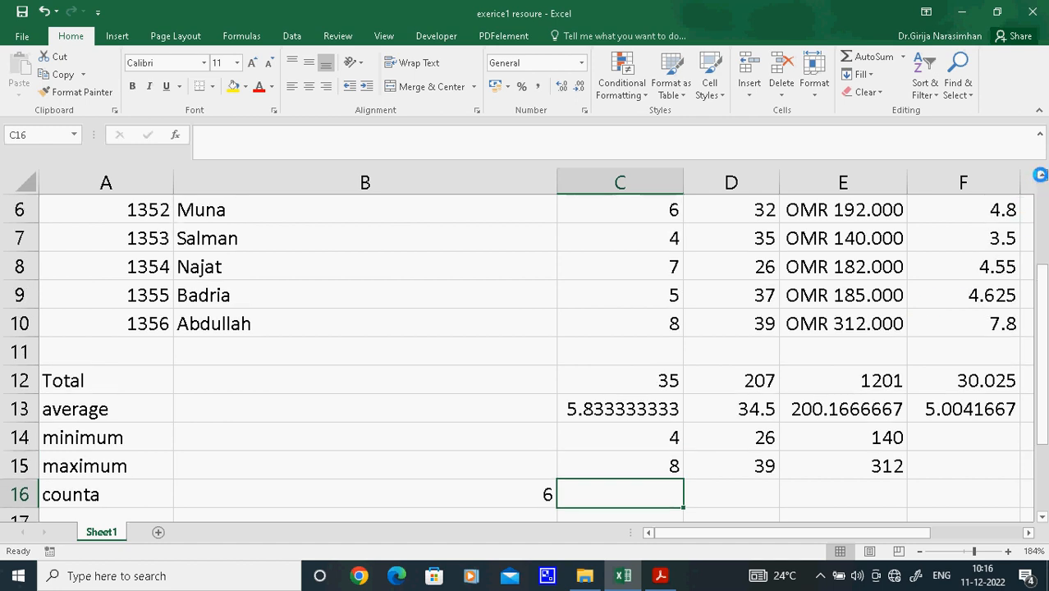
{"action": "left_click", "coordinate": [62, 516]}
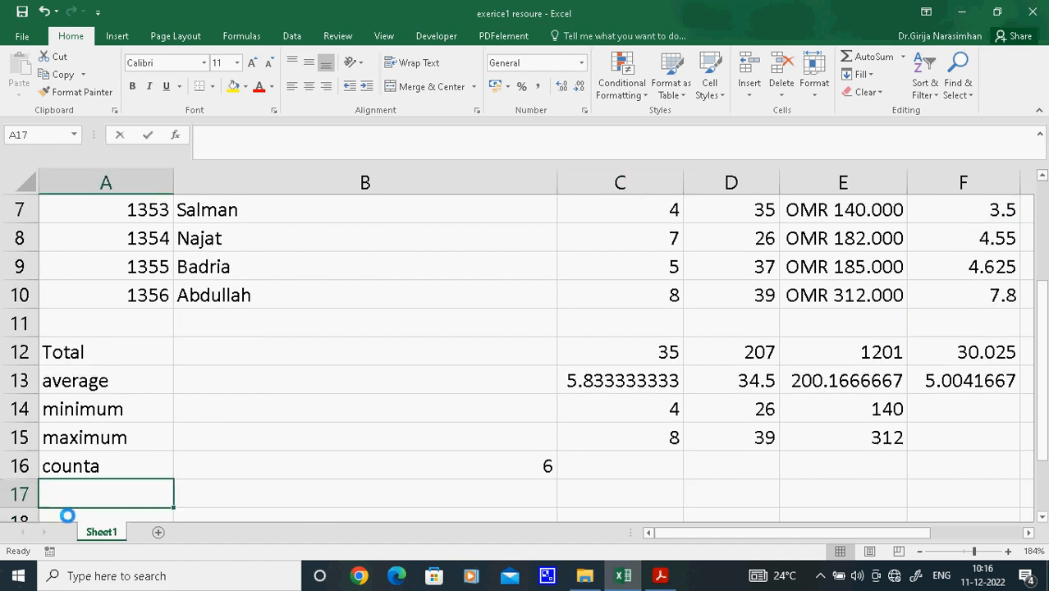
{"action": "type", "text": "count"}
{"action": "key", "text": "BackSpace"}
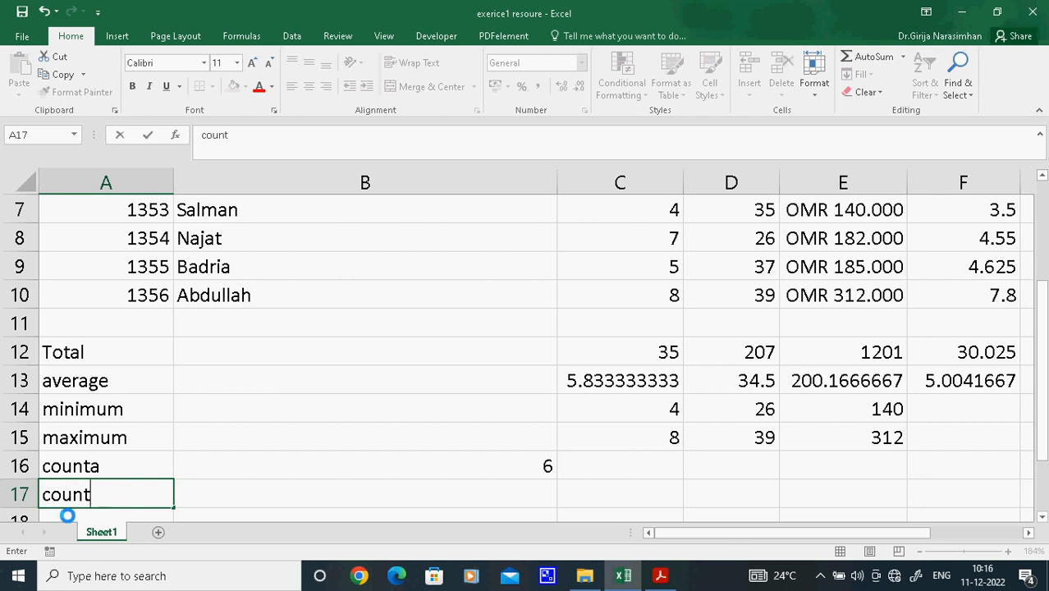
Count the Pay Per Hour values in C17 with the COUNT function over the range C5:C10
{"action": "left_click", "coordinate": [607, 487]}
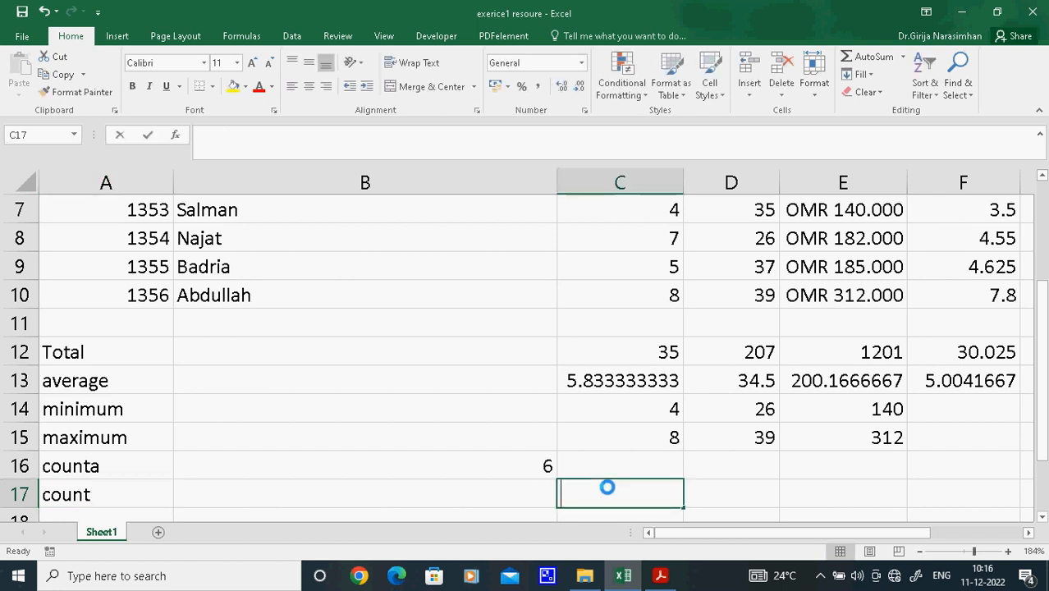
{"action": "type", "text": "=con"}
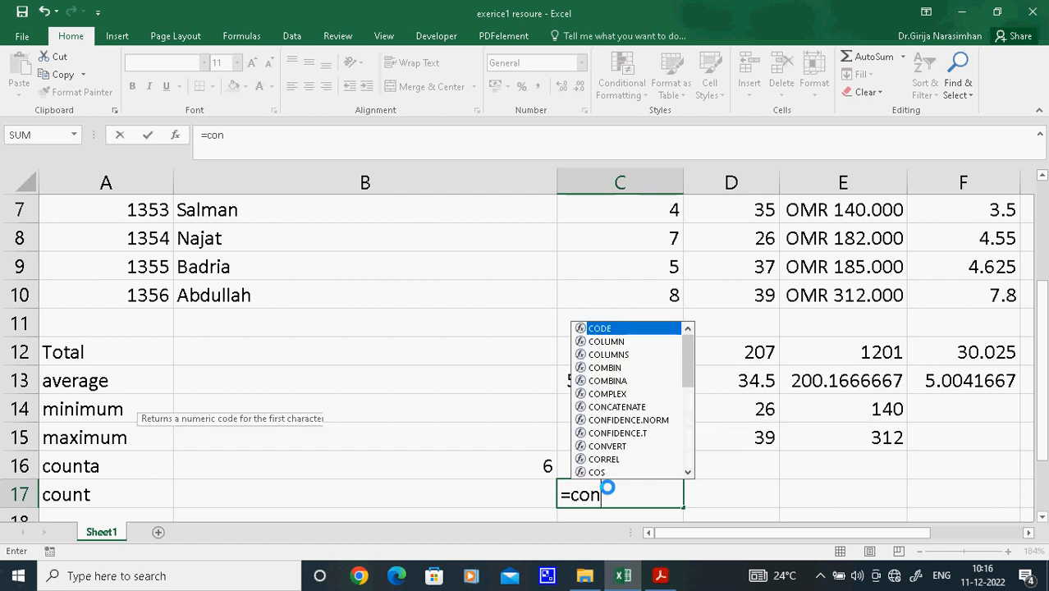
{"action": "key", "text": "BackSpace"}
{"action": "type", "text": "u"}
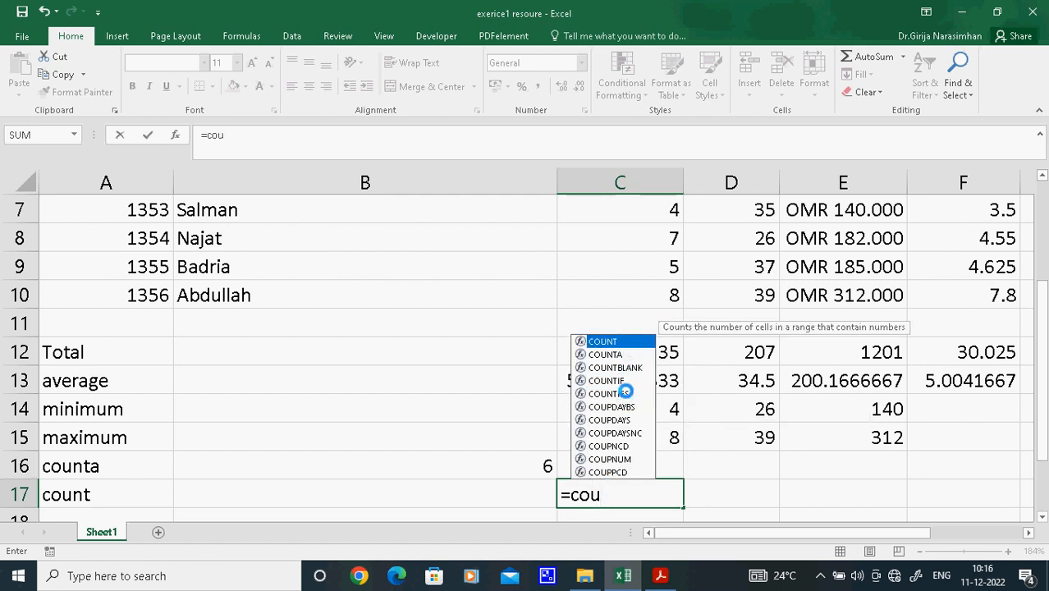
{"action": "double_click", "coordinate": [605, 341]}
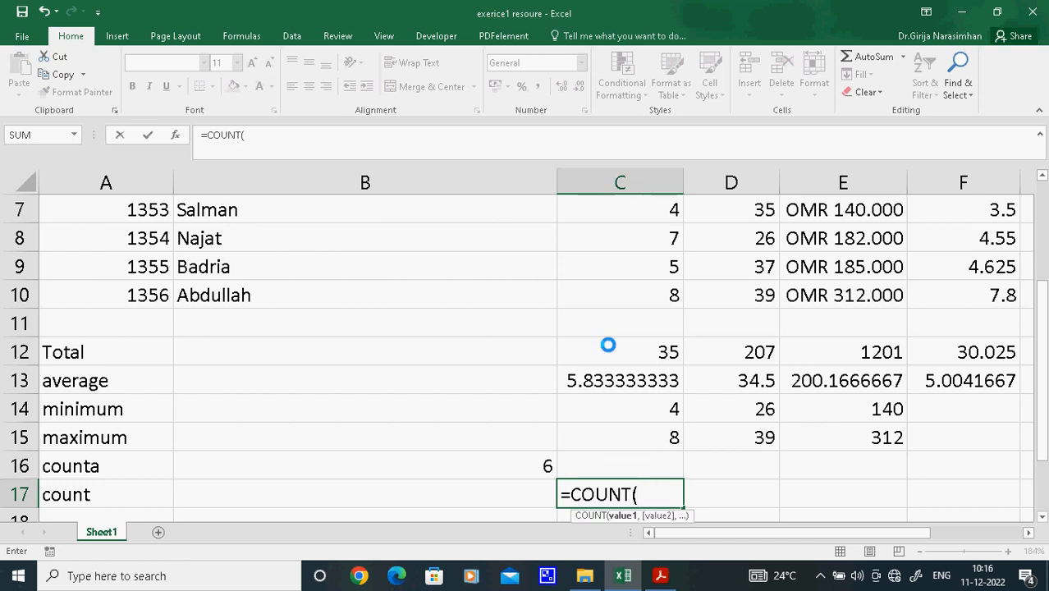
{"action": "left_click", "coordinate": [1040, 172]}
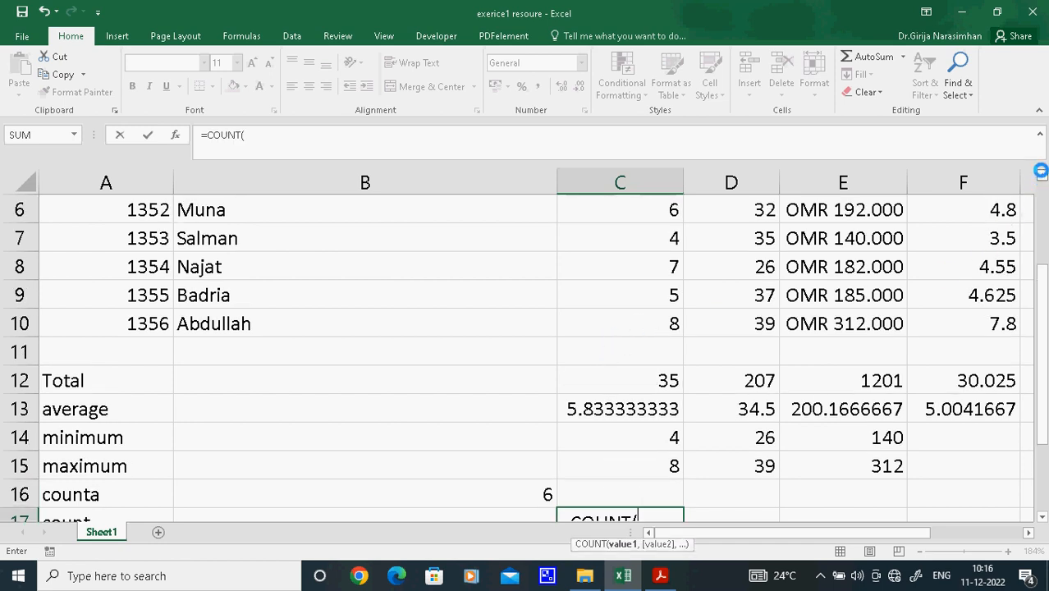
{"action": "left_click", "coordinate": [1040, 172]}
{"action": "left_click_drag", "start_coordinate": [660, 211], "coordinate": [672, 345]}
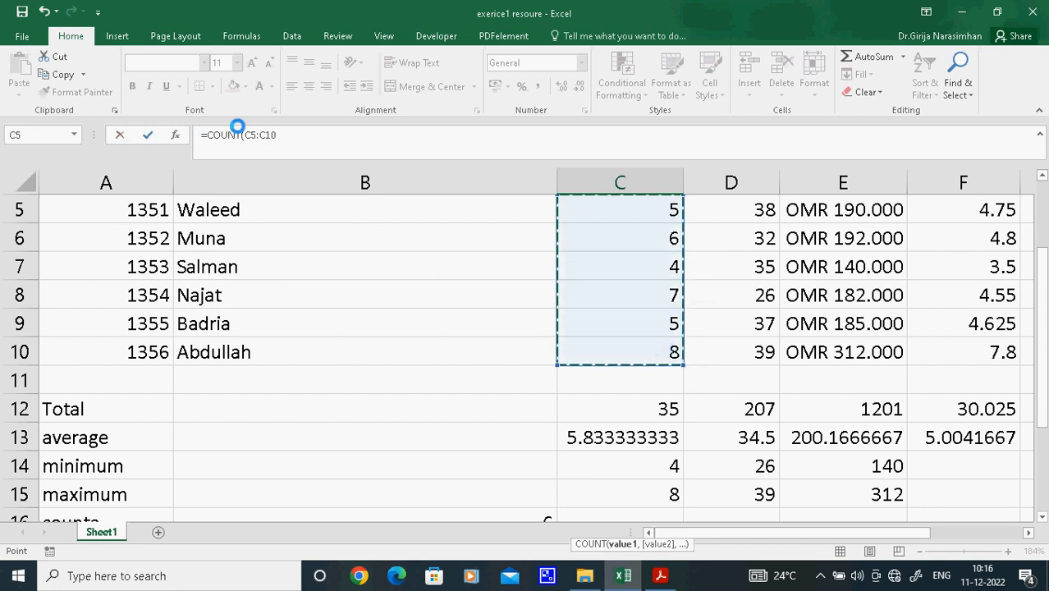
{"action": "left_click", "coordinate": [292, 135]}
{"action": "key", "text": "Return"}
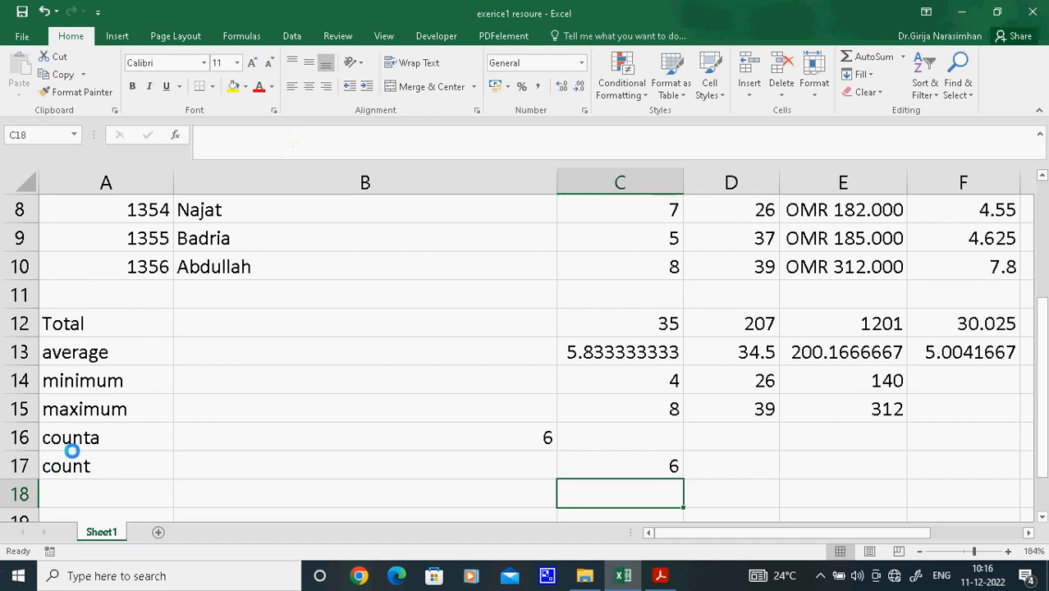
Review the COUNTA formula in B16, switch to the exercise PDF in Acrobat Reader to read task 23, and return to the Excel workbook
{"action": "left_click", "coordinate": [481, 439]}
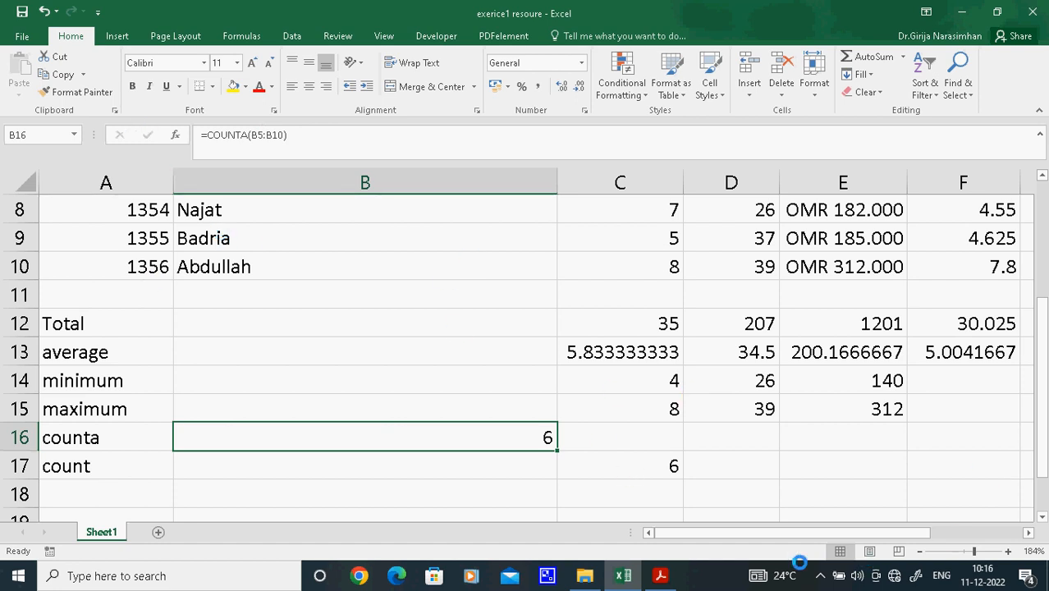
{"action": "left_click", "coordinate": [660, 578]}
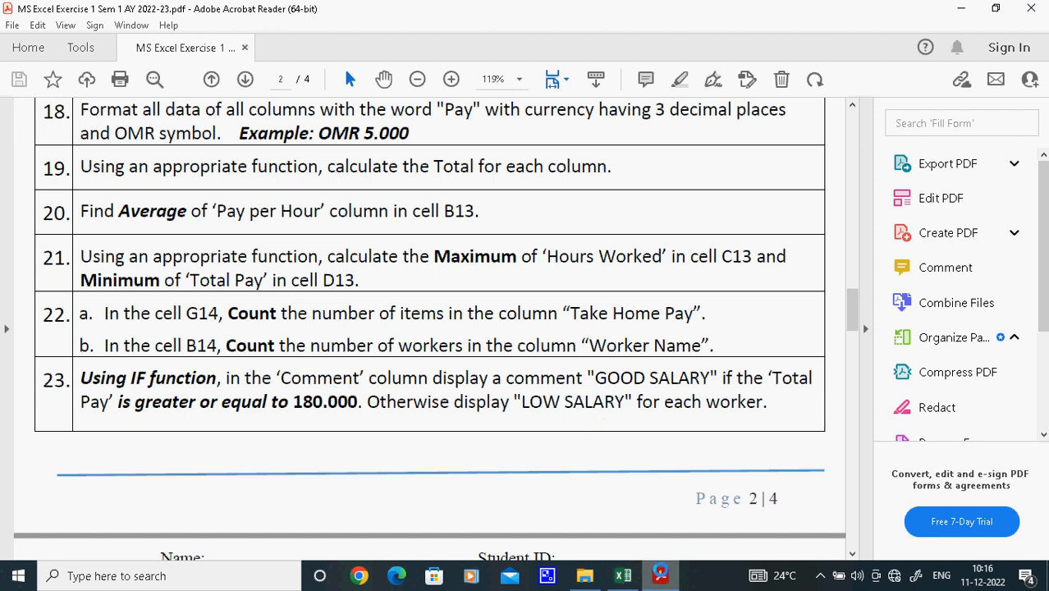
{"action": "left_click", "coordinate": [622, 576]}
Widen the empty column H beside the Take Home Pay column to make room for the salary comments
{"action": "left_click", "coordinate": [847, 465]}
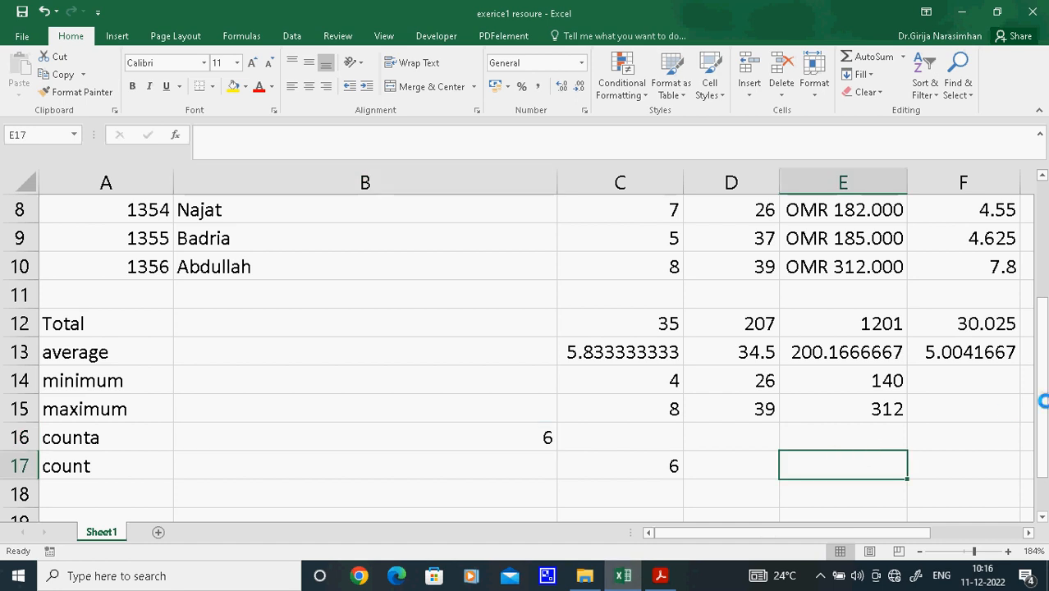
{"action": "left_click", "coordinate": [981, 531]}
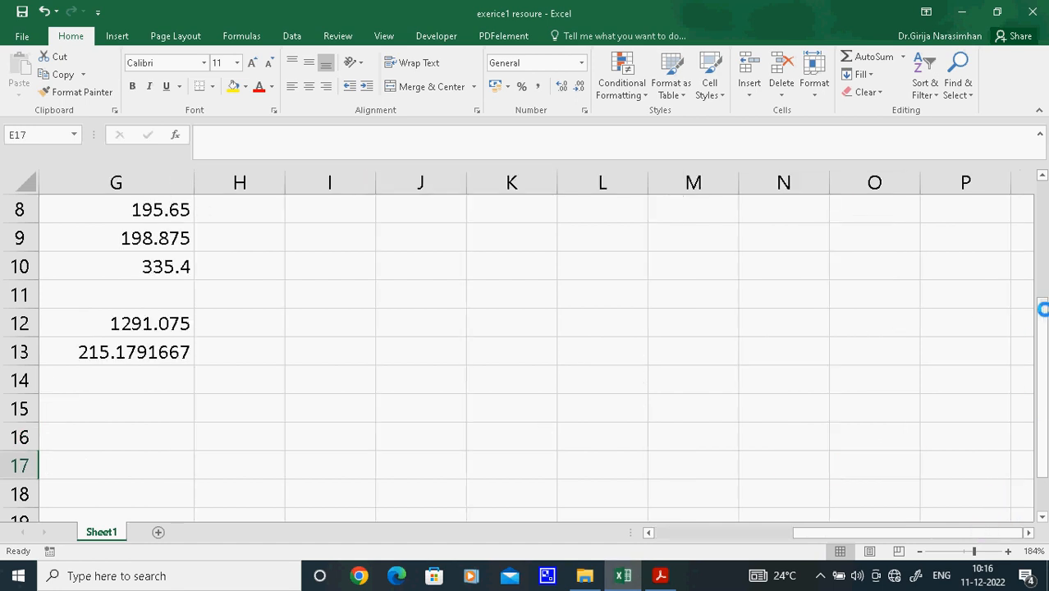
{"action": "left_click_drag", "start_coordinate": [1042, 308], "coordinate": [1042, 304]}
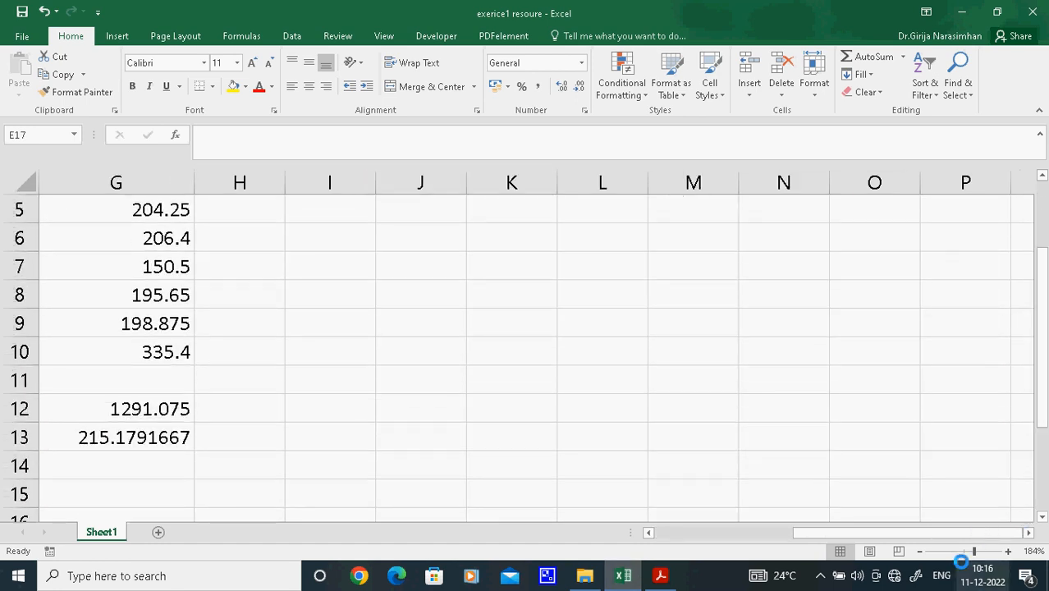
{"action": "left_click", "coordinate": [962, 553]}
{"action": "left_click", "coordinate": [725, 287]}
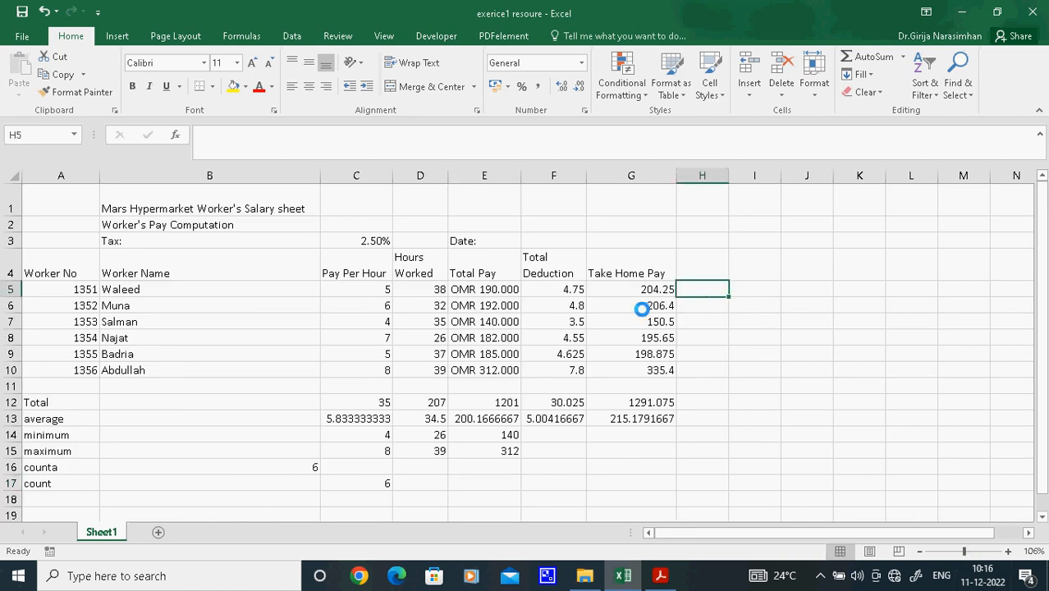
{"action": "left_click", "coordinate": [479, 289]}
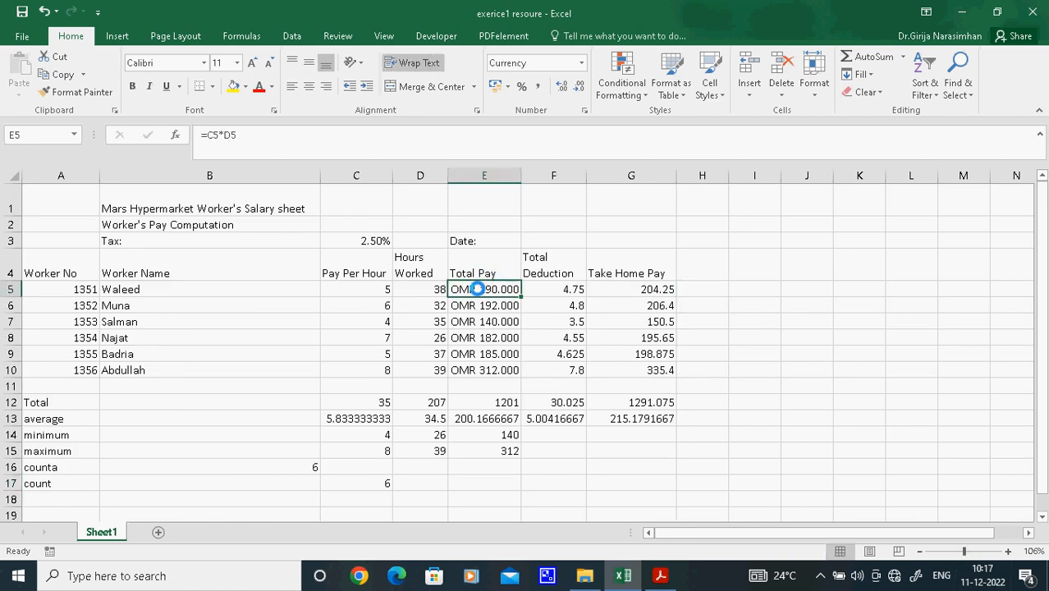
{"action": "left_click", "coordinate": [705, 298]}
{"action": "left_click_drag", "start_coordinate": [729, 176], "coordinate": [860, 195]}
Enter an IF formula in H6 that returns "good salary" when E5>180 and "low salary" otherwise
{"action": "type", "text": "="}
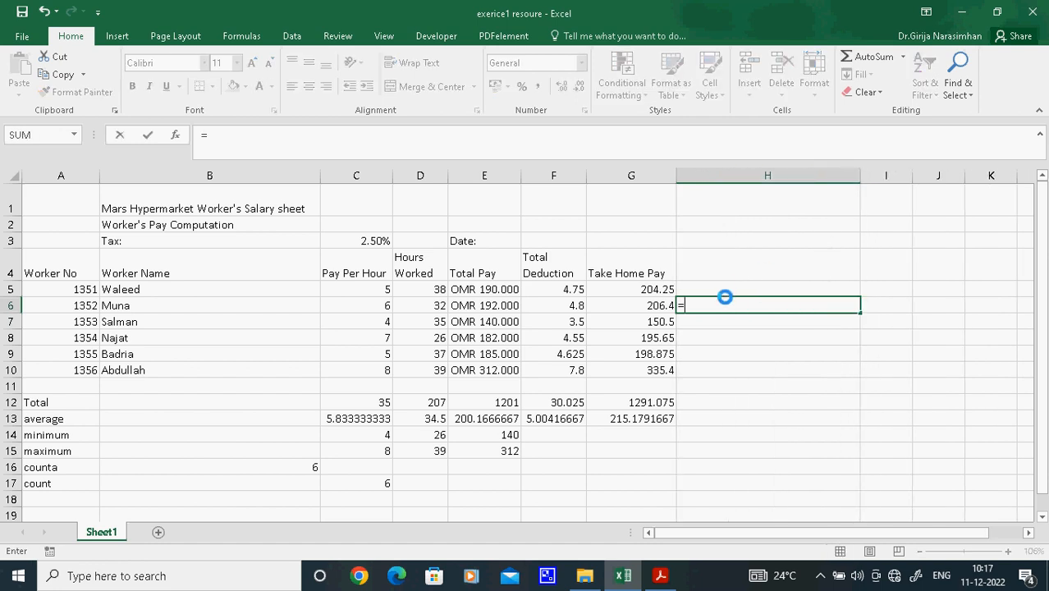
{"action": "type", "text": "if"}
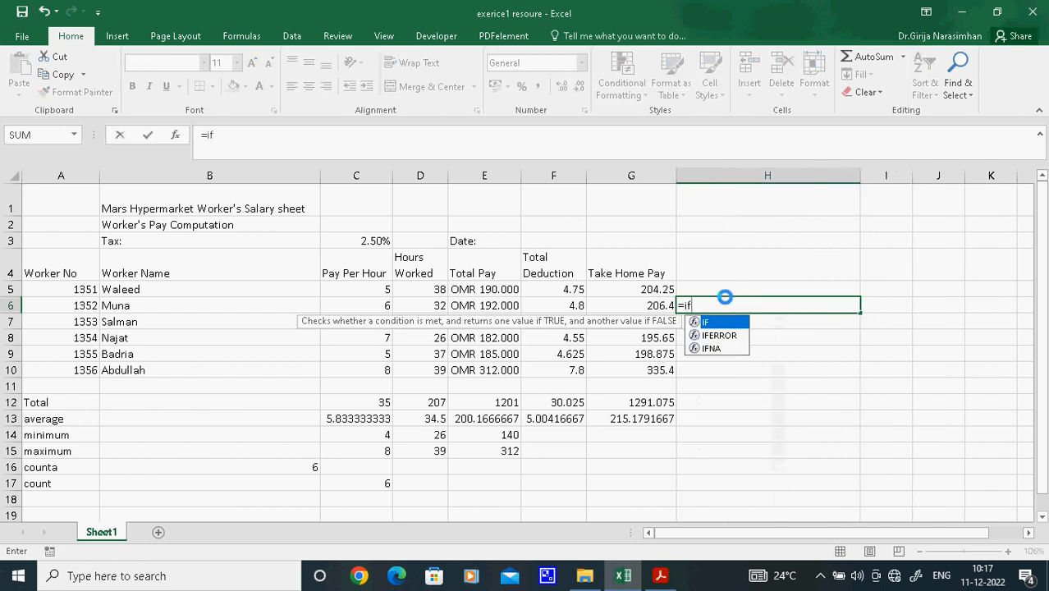
{"action": "double_click", "coordinate": [713, 322]}
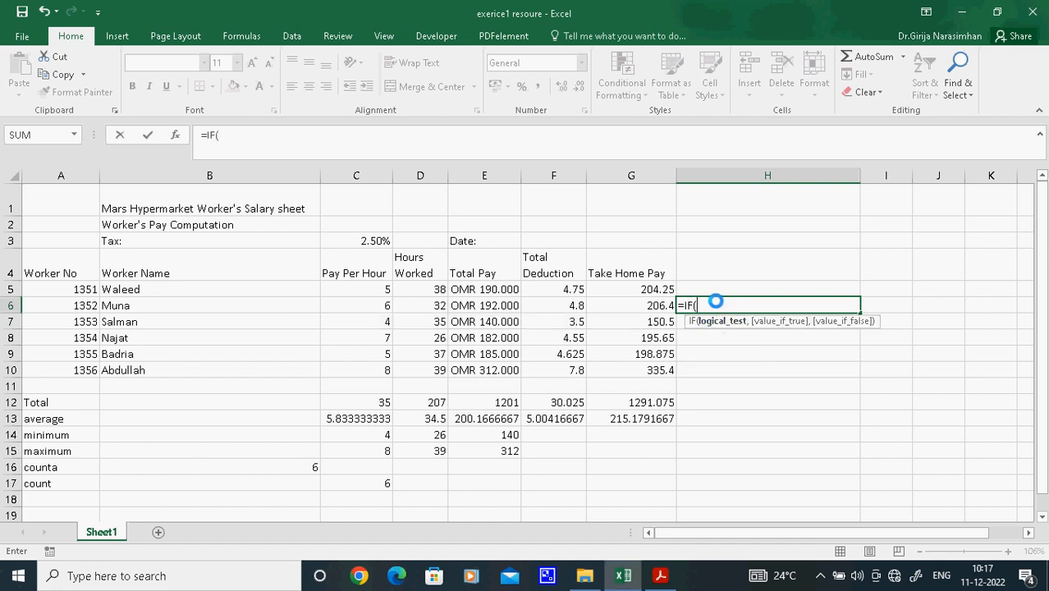
{"action": "left_click", "coordinate": [484, 290]}
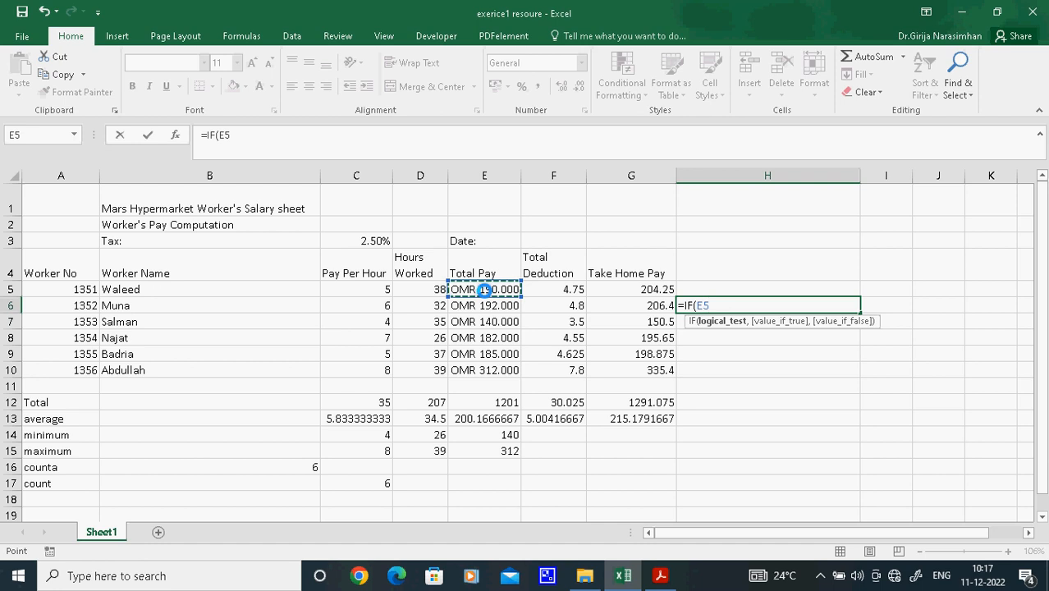
{"action": "left_click", "coordinate": [293, 134]}
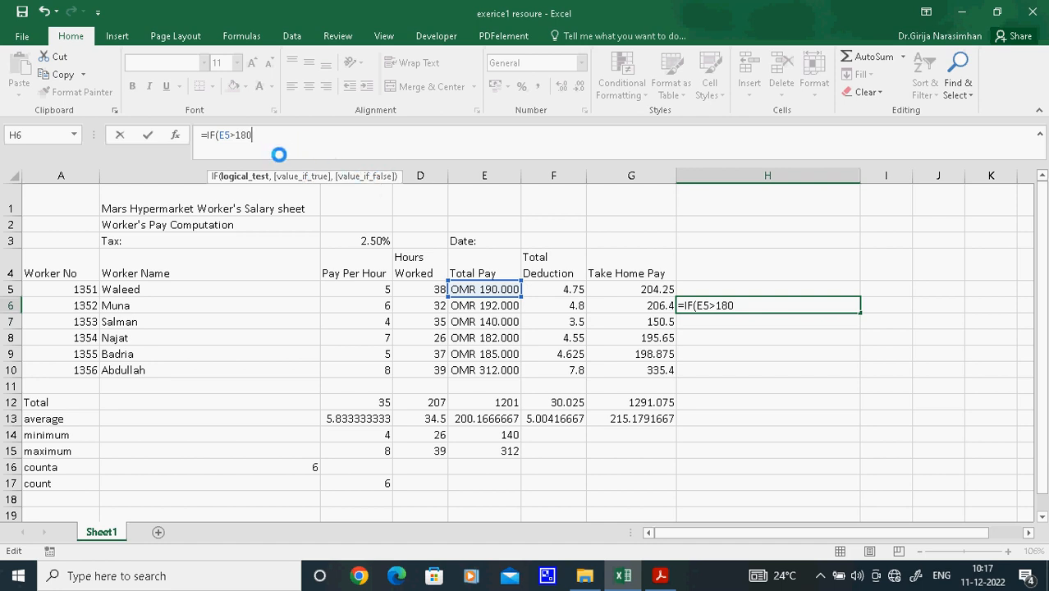
{"action": "type", "text": ",\"good salary"}
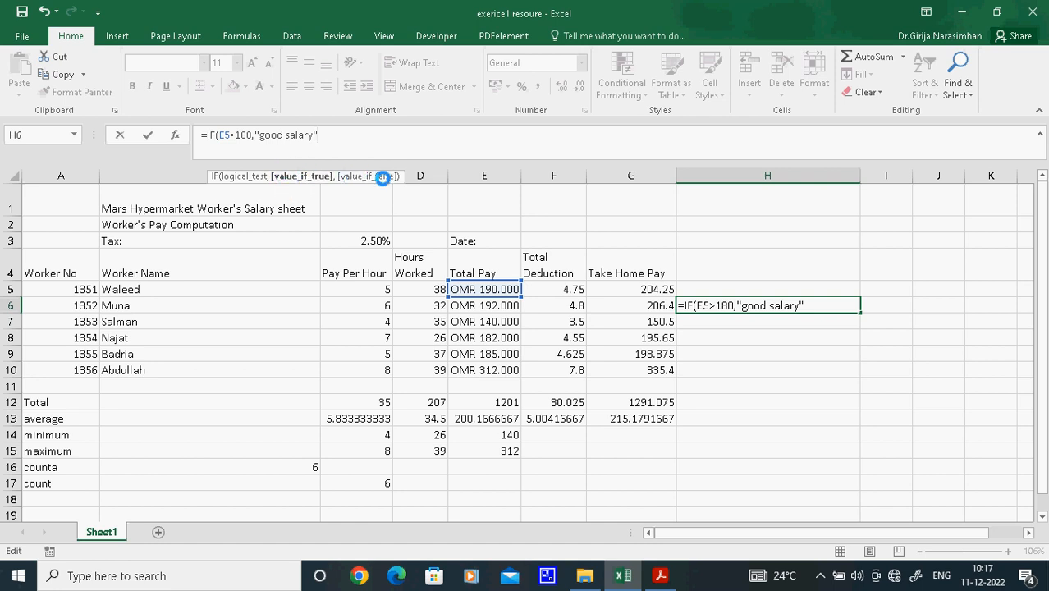
{"action": "type", "text": ",\"low salary"}
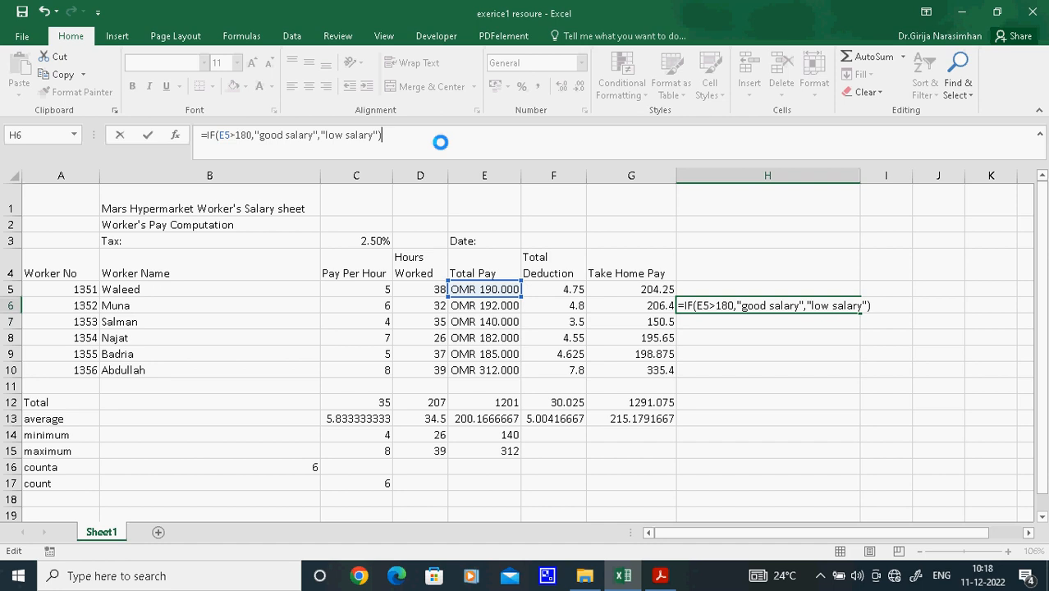
{"action": "key", "text": "Return"}
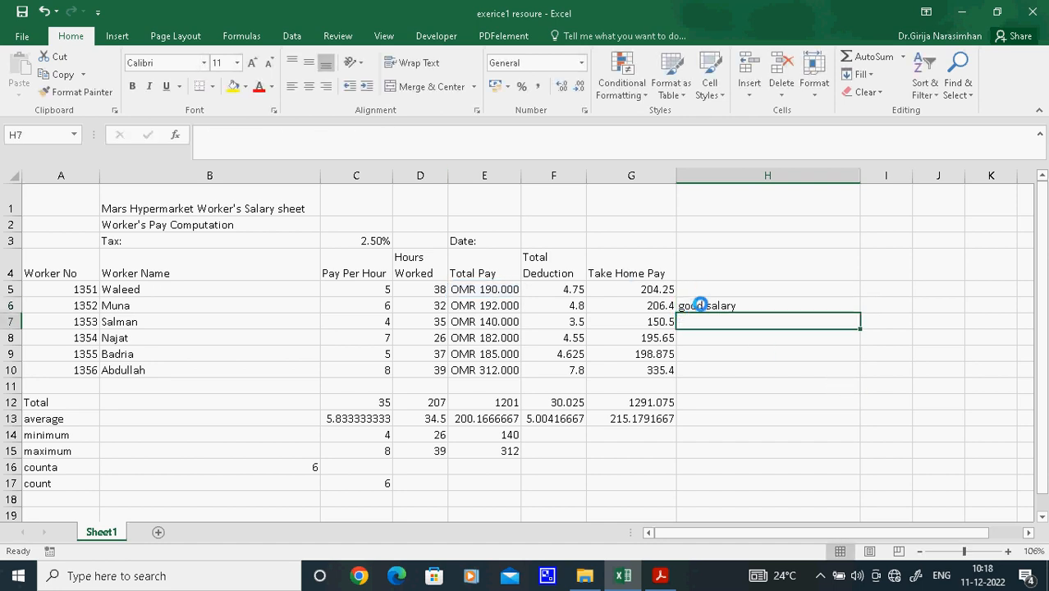
Fill the H6 comment formula down through H10 and check the comments against the Total Pay column
{"action": "left_click", "coordinate": [698, 304]}
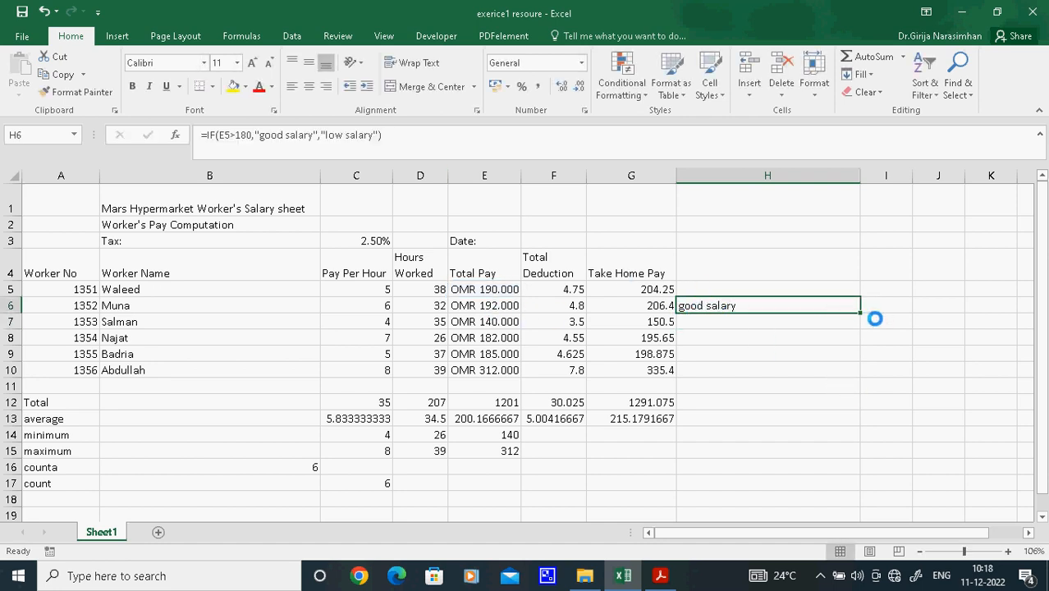
{"action": "left_click_drag", "start_coordinate": [859, 313], "coordinate": [859, 374]}
{"action": "left_click", "coordinate": [693, 338]}
{"action": "left_click", "coordinate": [487, 339]}
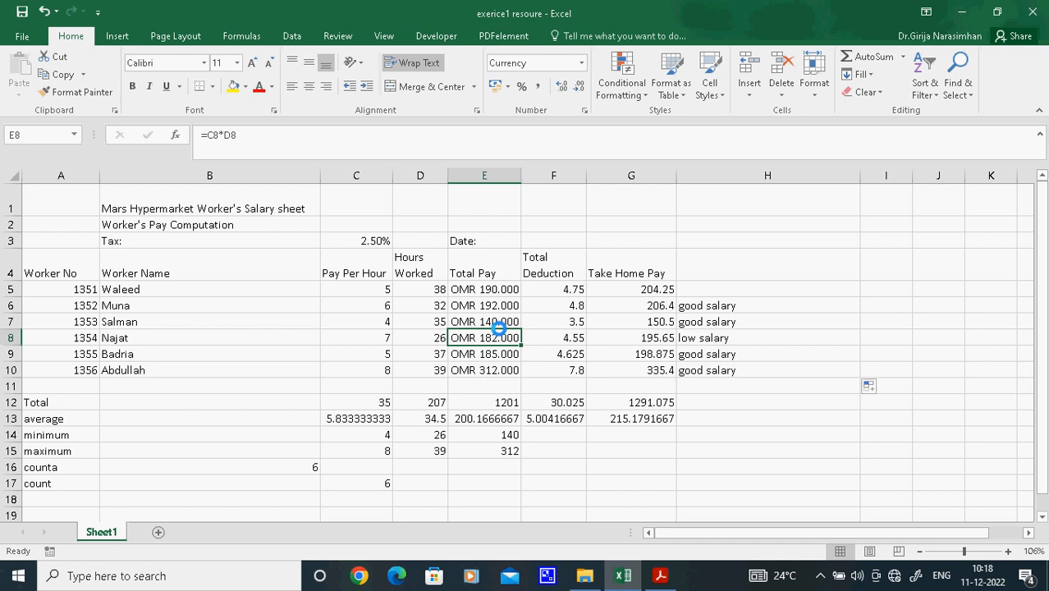
{"action": "left_click", "coordinate": [557, 321]}
{"action": "left_click", "coordinate": [716, 322]}
{"action": "left_click", "coordinate": [717, 302]}
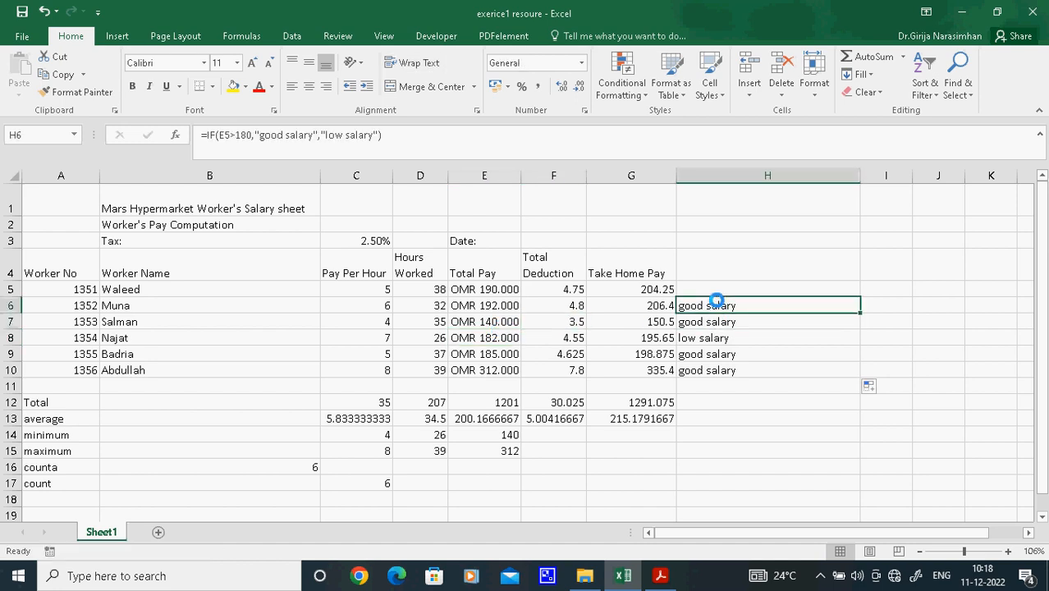
{"action": "left_click_drag", "start_coordinate": [716, 306], "coordinate": [677, 508]}
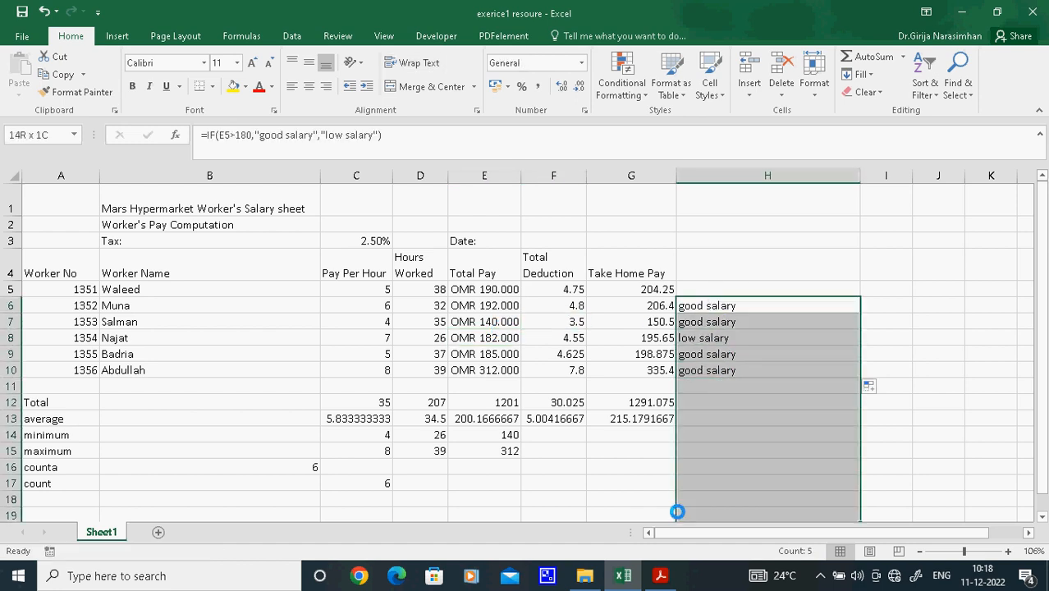
Copy the comment formula from H6 into H5 and fill it down through H10
{"action": "left_click", "coordinate": [727, 287]}
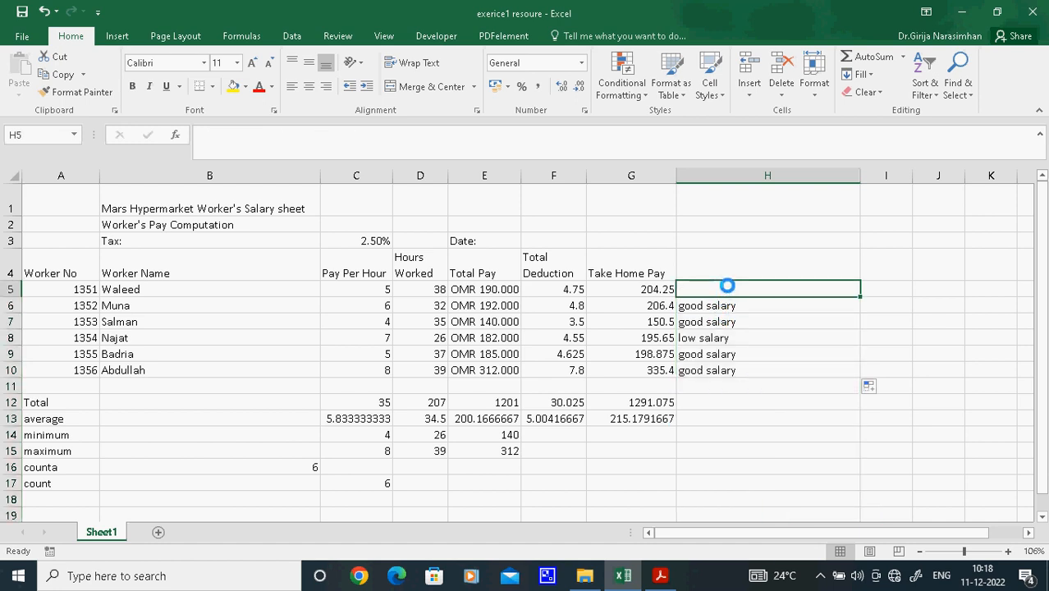
{"action": "left_click", "coordinate": [729, 302]}
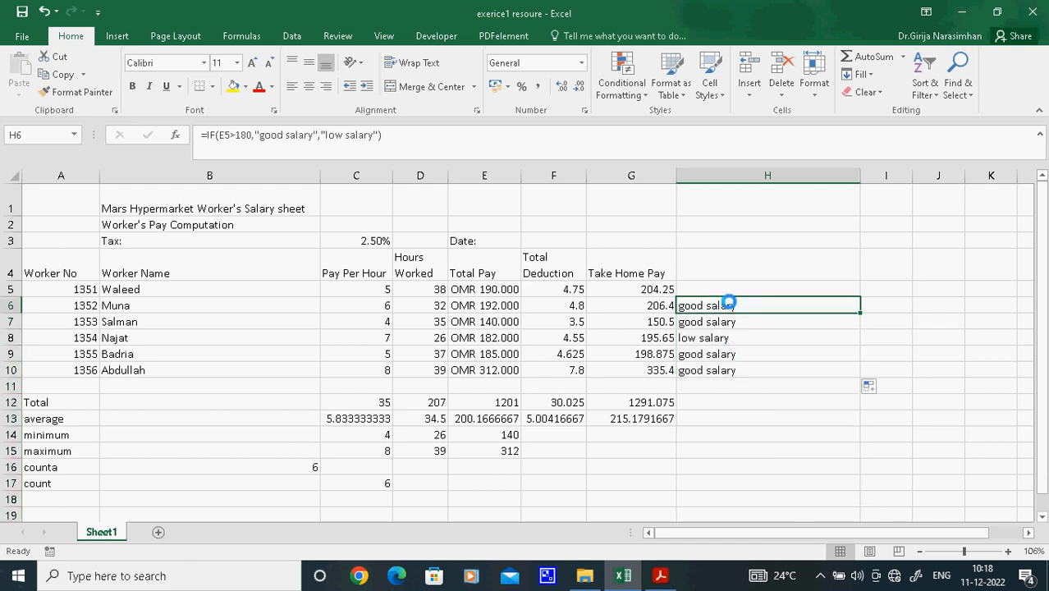
{"action": "key", "text": "ctrl+c"}
{"action": "left_click", "coordinate": [729, 289]}
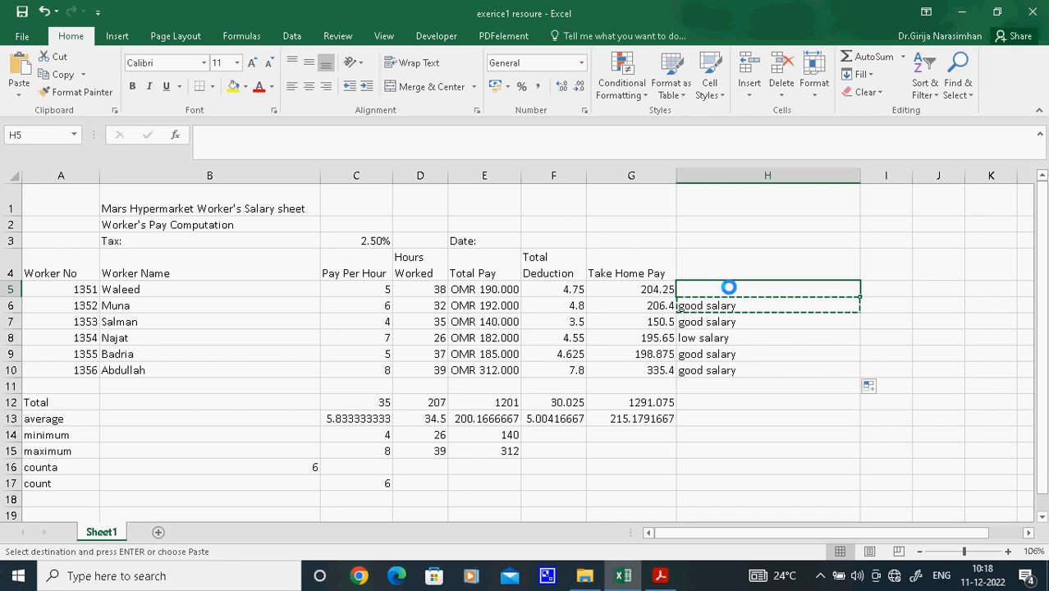
{"action": "key", "text": "ctrl+v"}
{"action": "left_click", "coordinate": [740, 337]}
{"action": "left_click", "coordinate": [751, 292]}
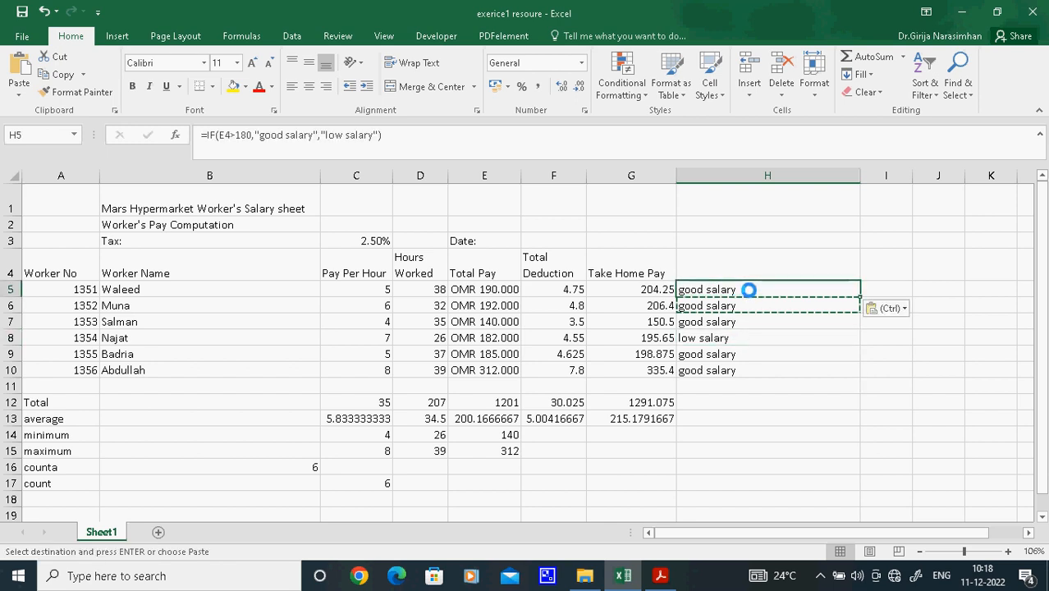
{"action": "left_click_drag", "start_coordinate": [857, 302], "coordinate": [857, 375]}
{"action": "left_click", "coordinate": [809, 447]}
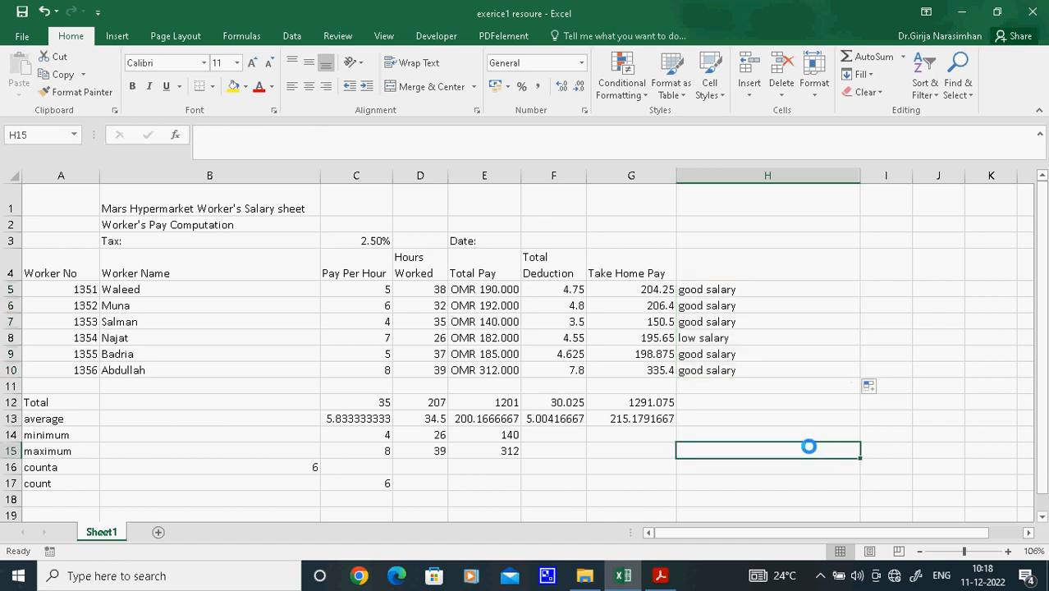
Compare the comment formulas in H6 to H8 with the Total Pay value in E7
{"action": "left_click", "coordinate": [744, 306]}
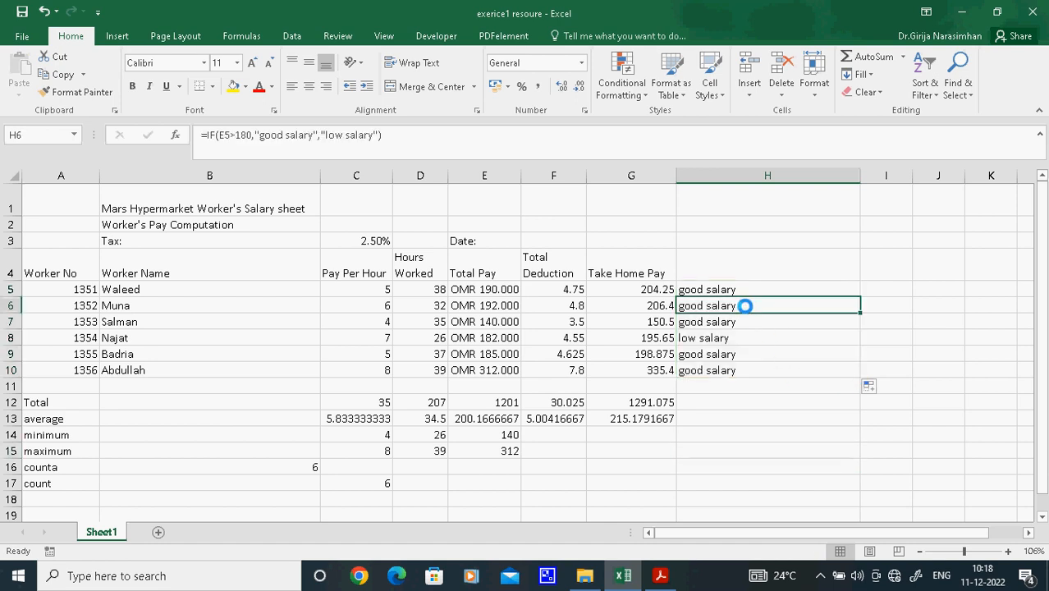
{"action": "left_click", "coordinate": [689, 333]}
{"action": "left_click", "coordinate": [710, 320]}
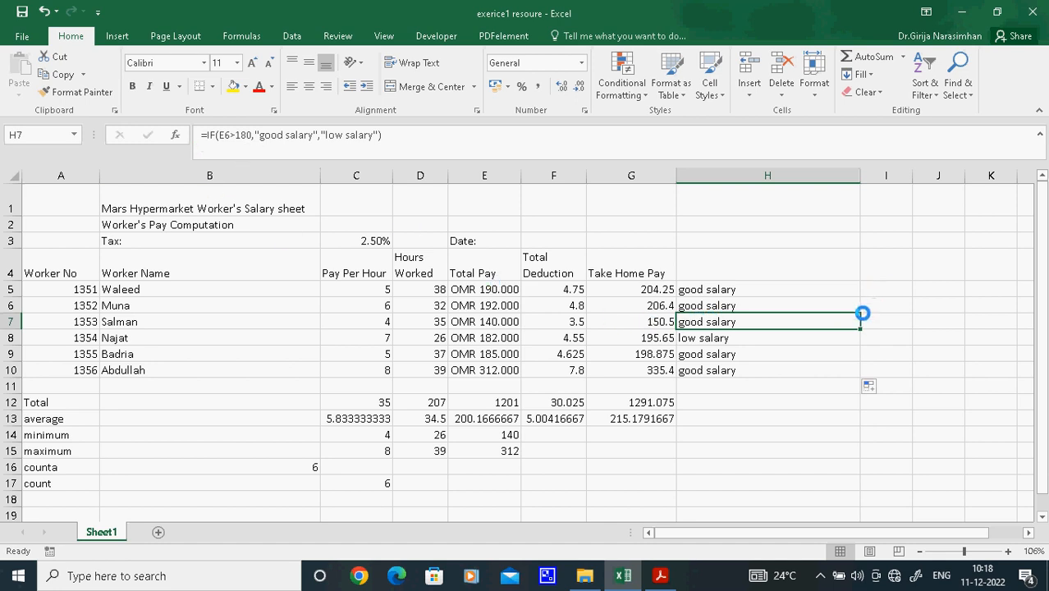
{"action": "left_click", "coordinate": [498, 323]}
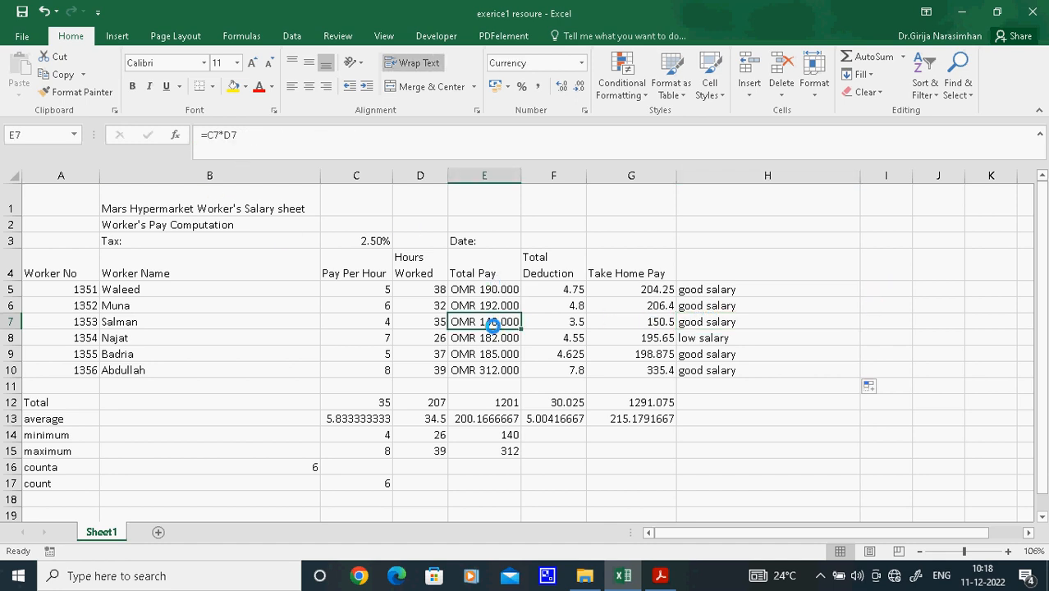
{"action": "left_click", "coordinate": [729, 338]}
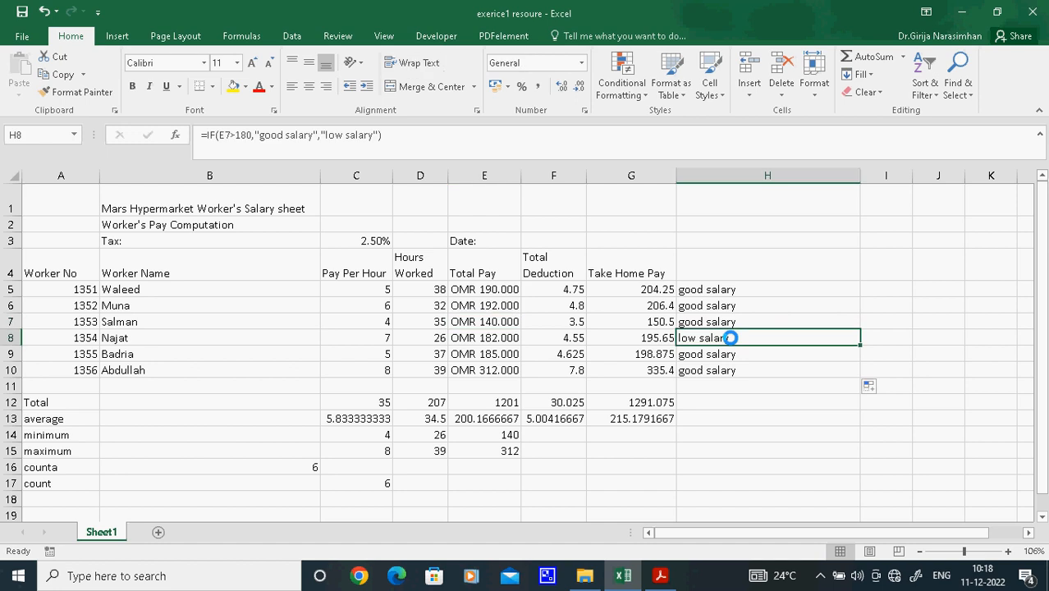
Clear the comments in H5:H10 and begin an IF formula in H5 with the test E5>180
{"action": "left_click_drag", "start_coordinate": [740, 291], "coordinate": [742, 370]}
{"action": "key", "text": "Delete"}
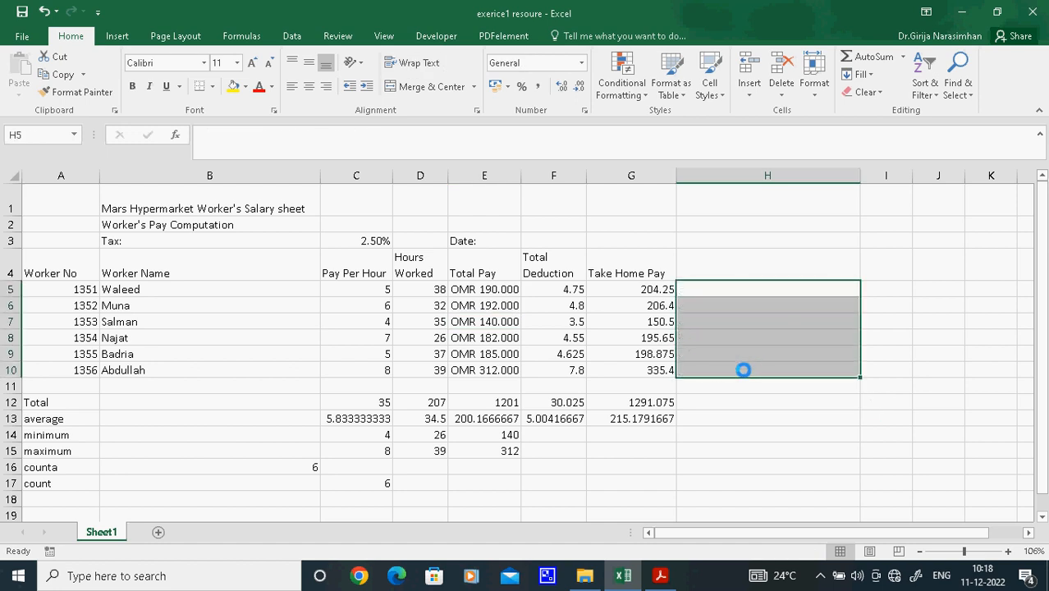
{"action": "left_click", "coordinate": [741, 292]}
{"action": "type", "text": "="}
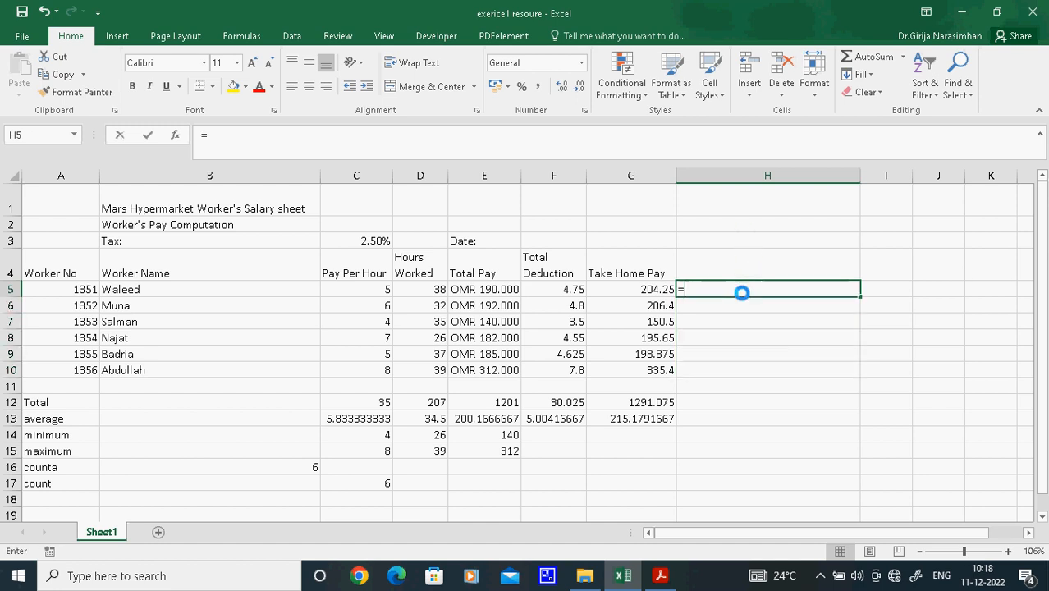
{"action": "type", "text": "if("}
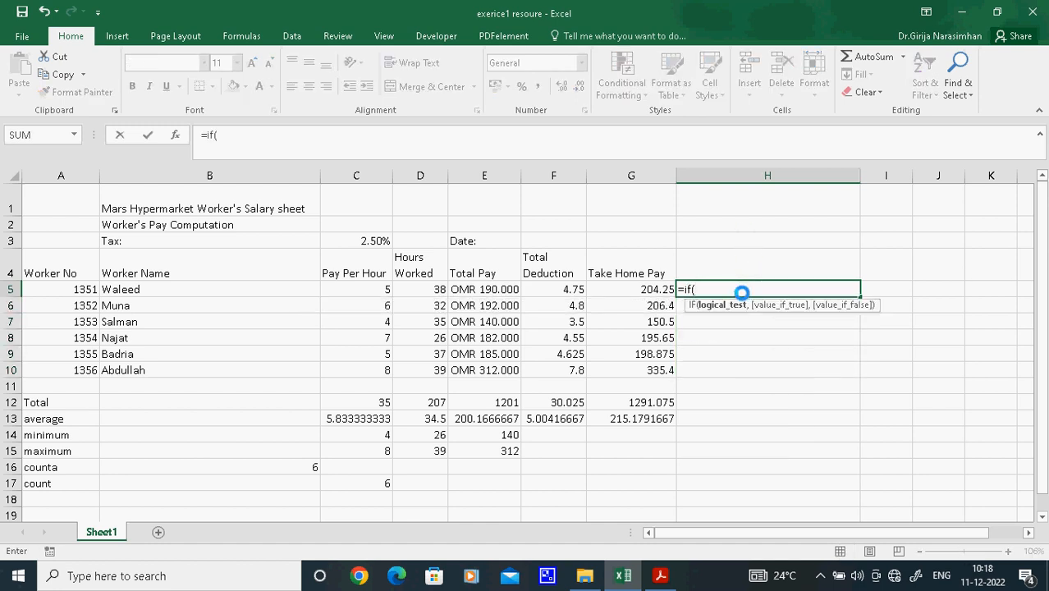
{"action": "left_click", "coordinate": [494, 289]}
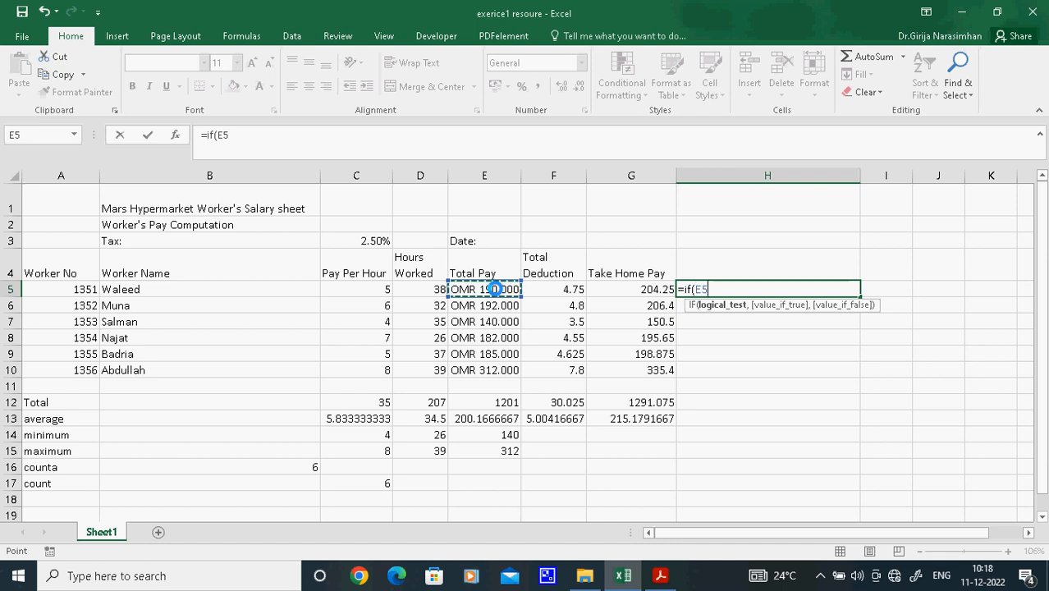
{"action": "left_click", "coordinate": [316, 135]}
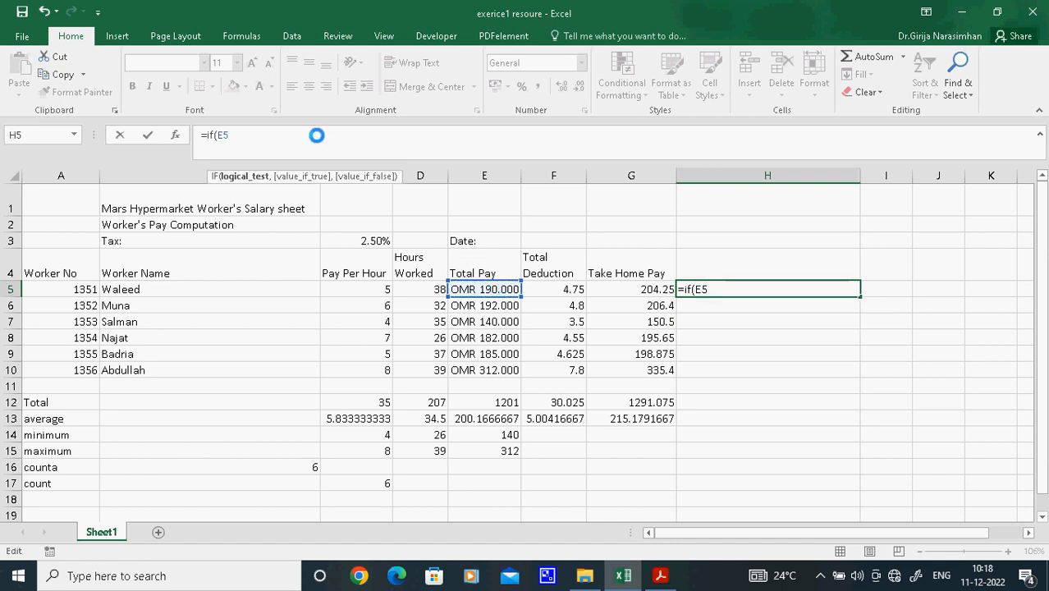
{"action": "type", "text": ">180,\"good sal"}
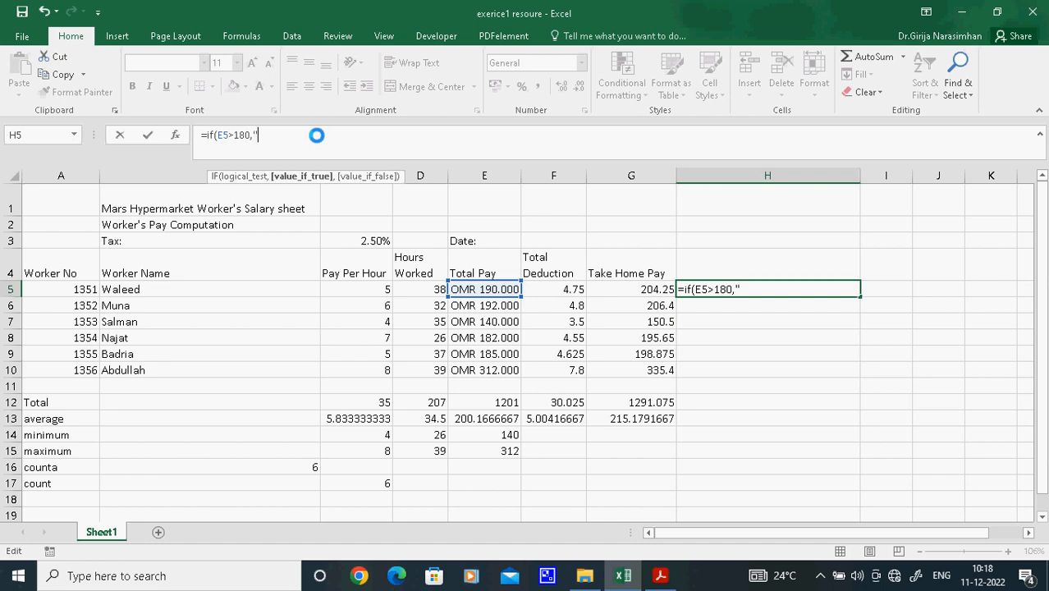
{"action": "type", "text": "ary"}
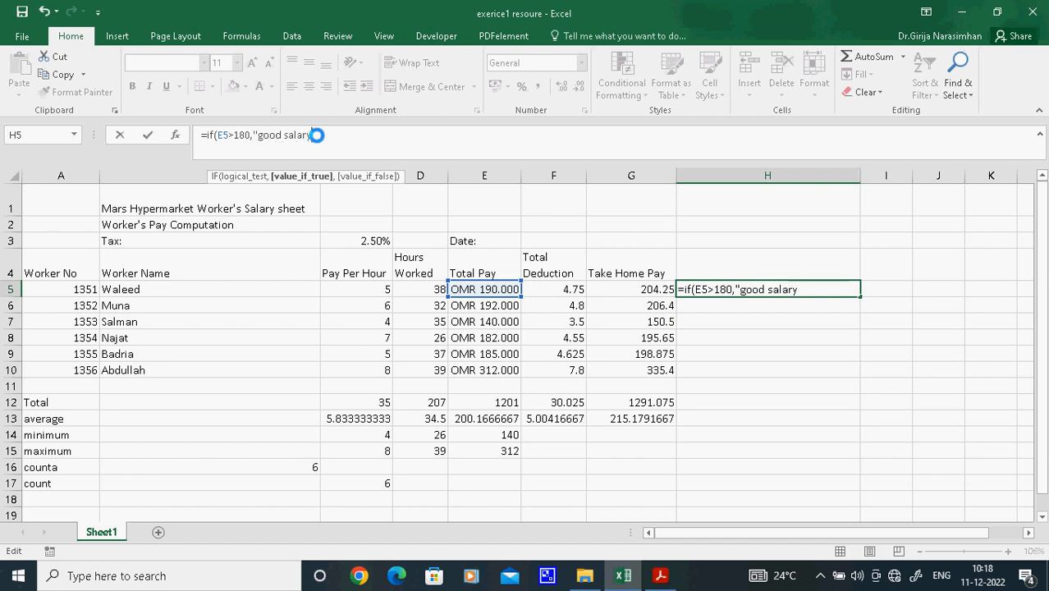
{"action": "type", "text": "\","}
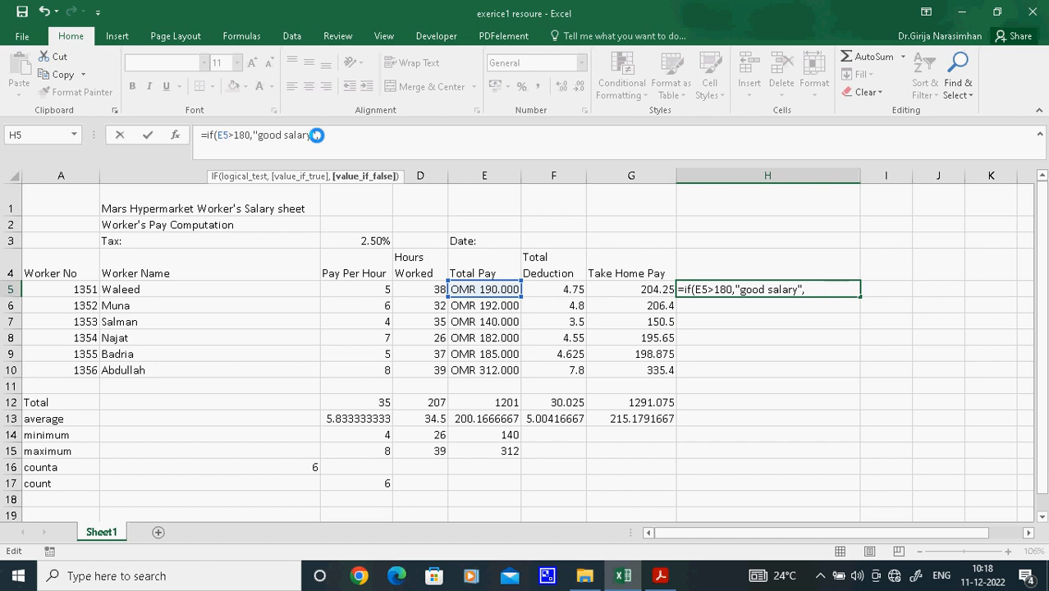
{"action": "type", "text": "'low"}
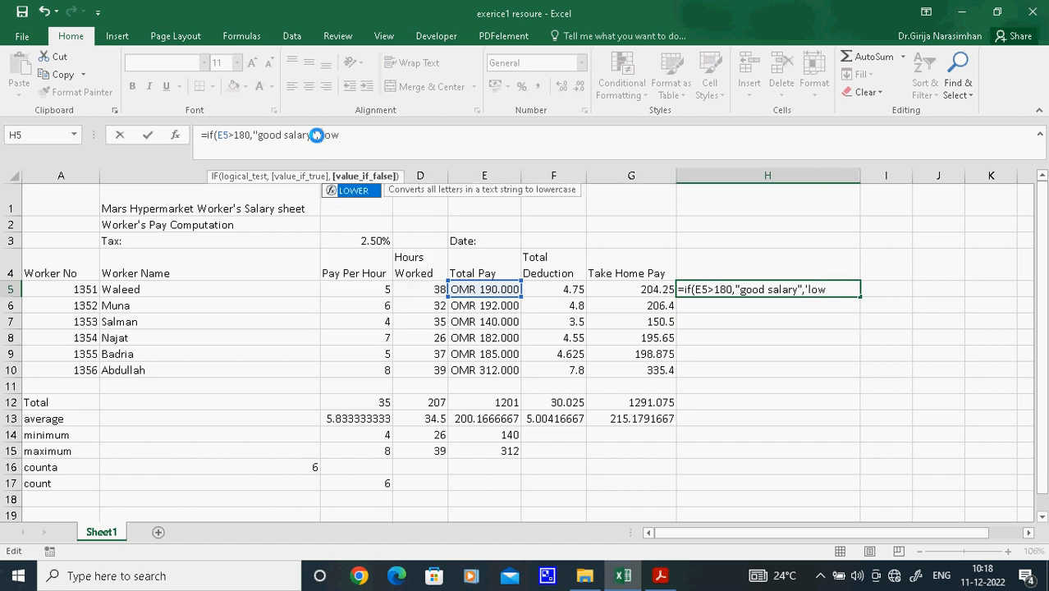
{"action": "type", "text": " salary\""}
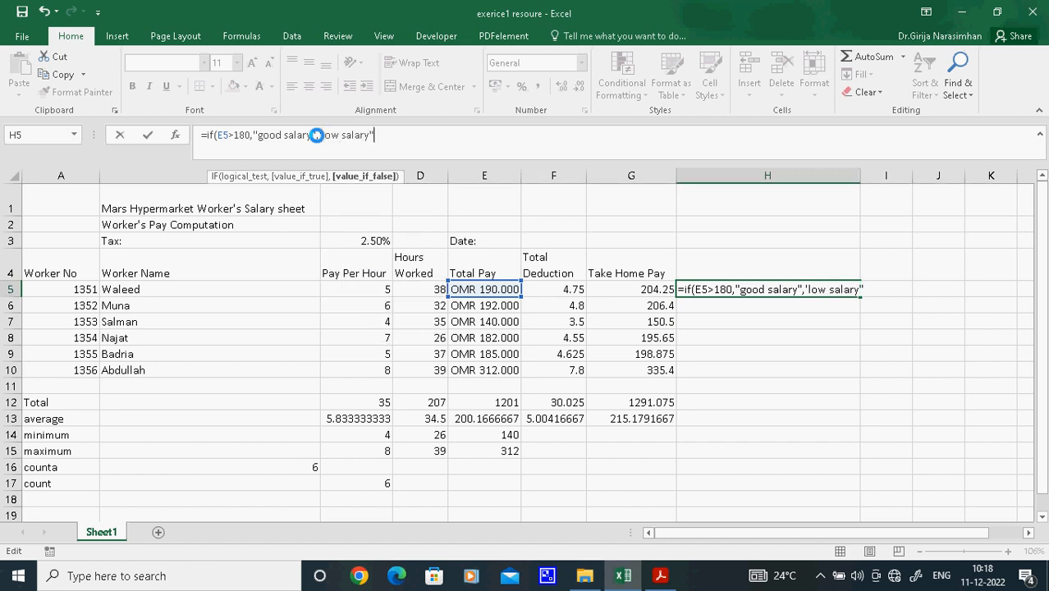
Add "good salary" as the true result and low salary as the false result in H5's IF formula, and try to enter it
{"action": "key", "text": "Return"}
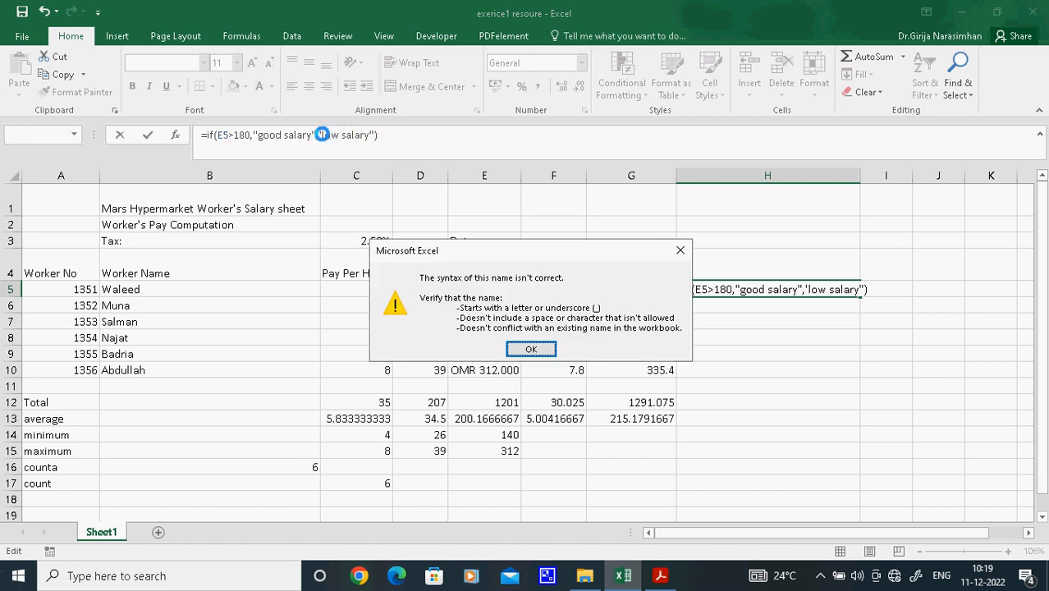
Replace the single quote before low salary with a double quote in H5's IF formula and enter the formula
{"action": "left_click", "coordinate": [525, 349]}
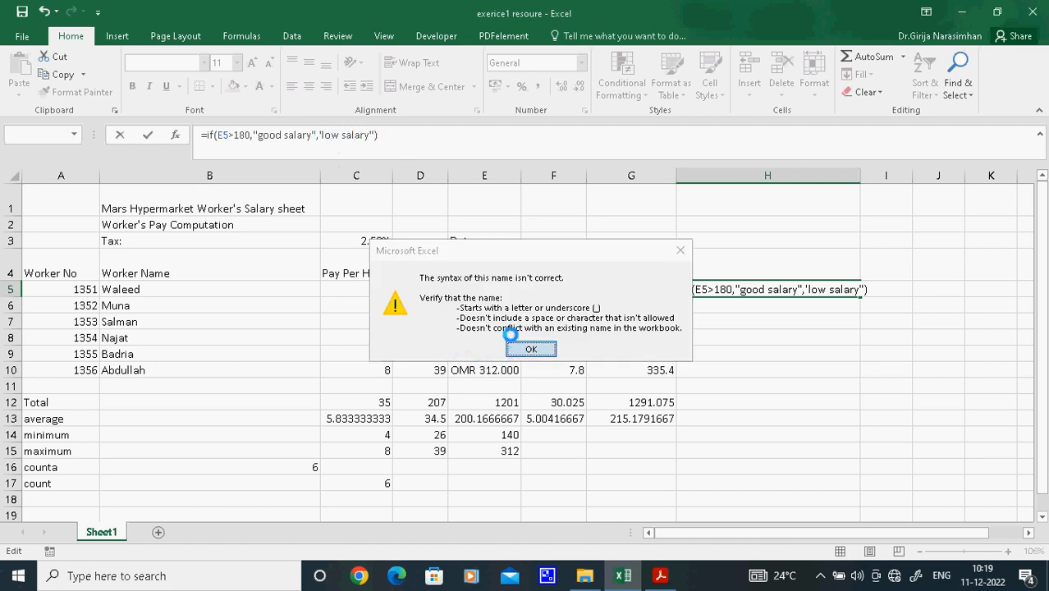
{"action": "left_click", "coordinate": [321, 135]}
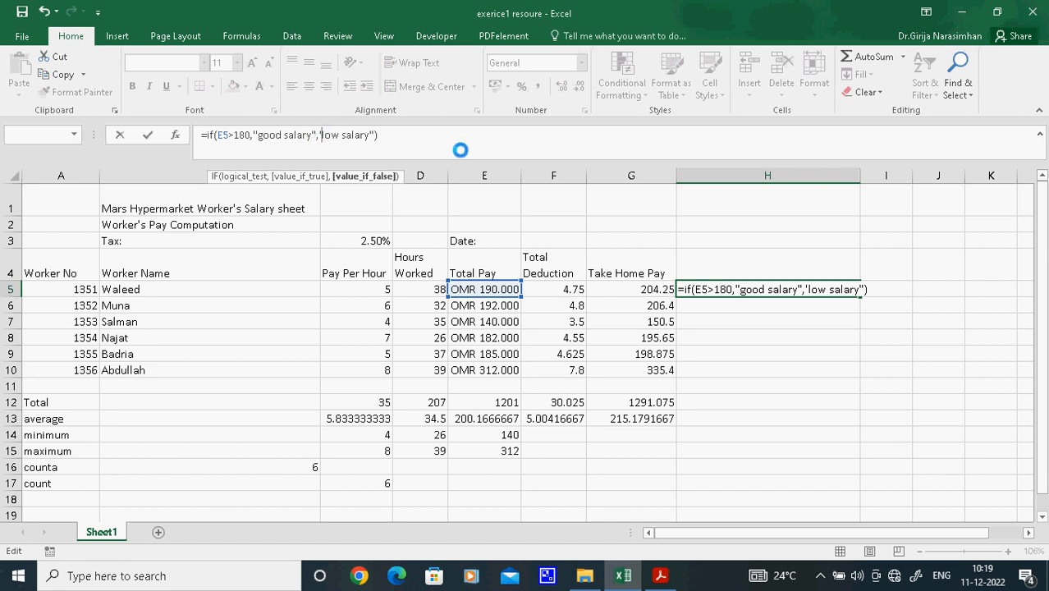
{"action": "key", "text": "BackSpace"}
{"action": "type", "text": "\""}
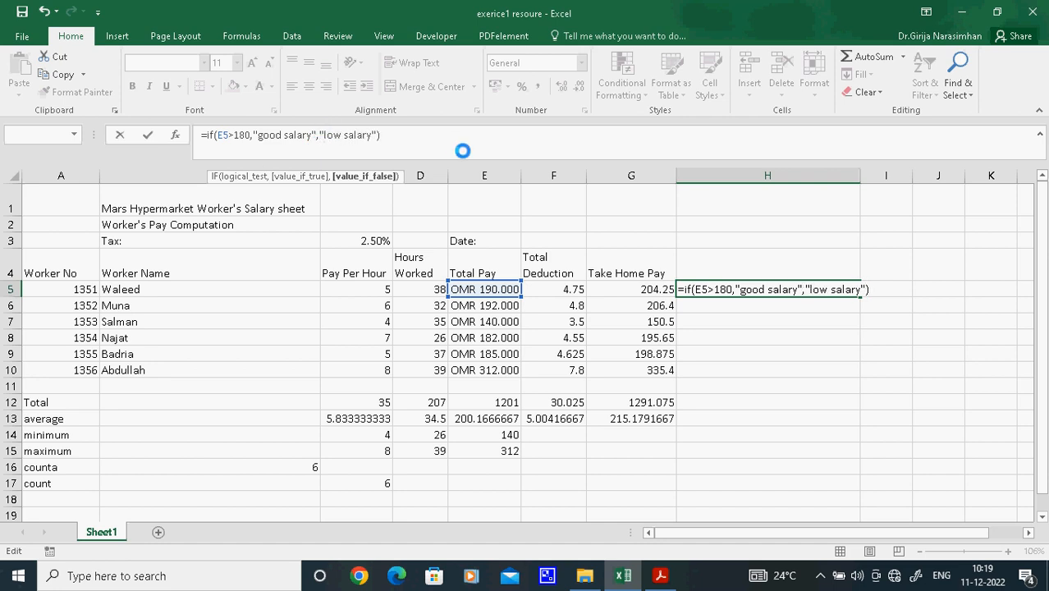
{"action": "left_click", "coordinate": [414, 138]}
{"action": "key", "text": "Return"}
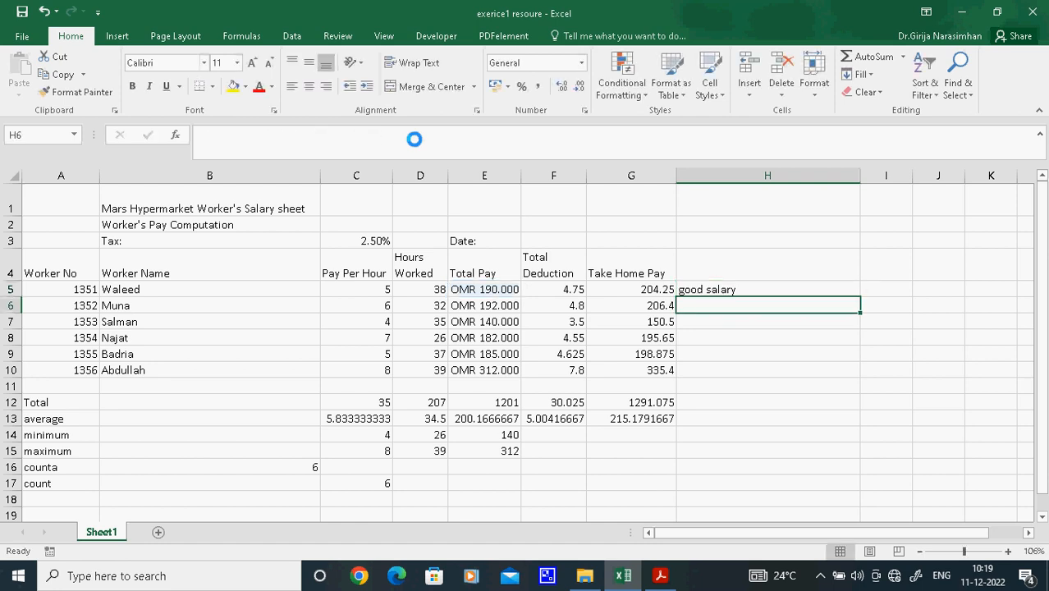
Fill the comment formula from H5 down through H10
{"action": "left_click", "coordinate": [731, 291]}
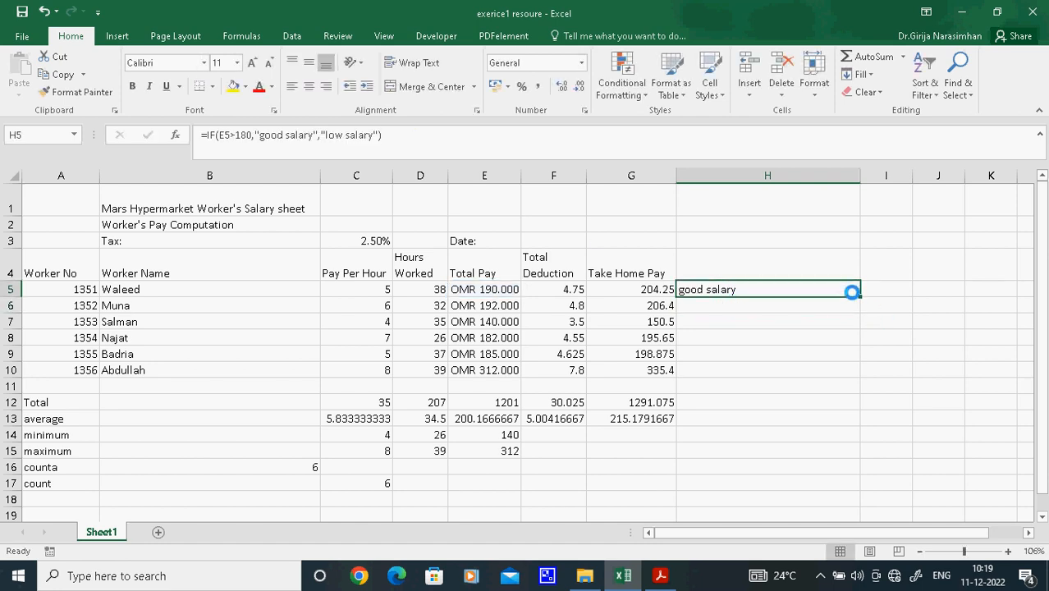
{"action": "left_click_drag", "start_coordinate": [858, 298], "coordinate": [859, 327]}
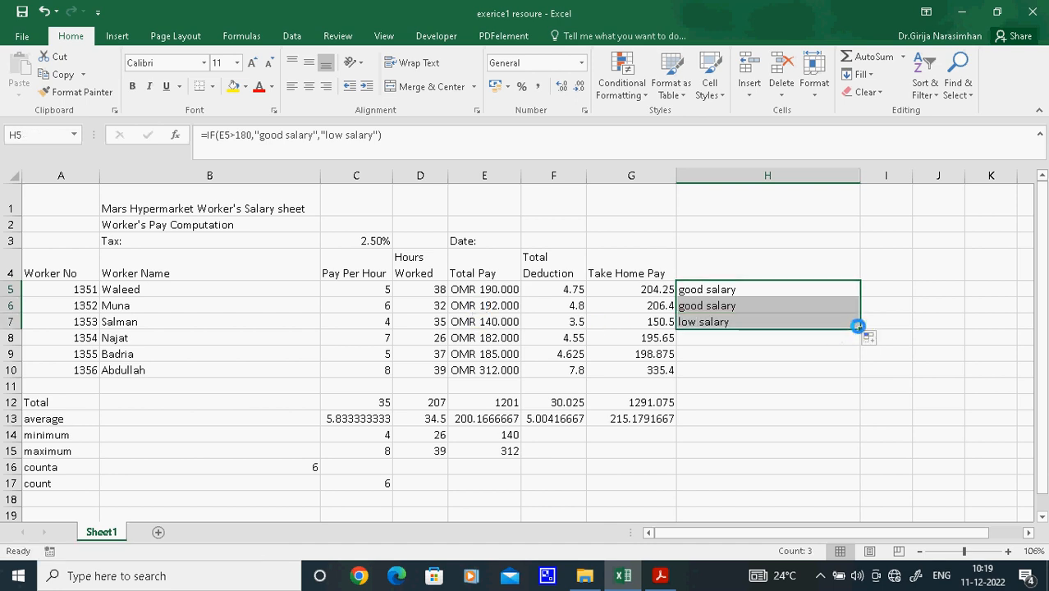
{"action": "left_click_drag", "start_coordinate": [859, 327], "coordinate": [858, 377]}
{"action": "left_click", "coordinate": [948, 339]}
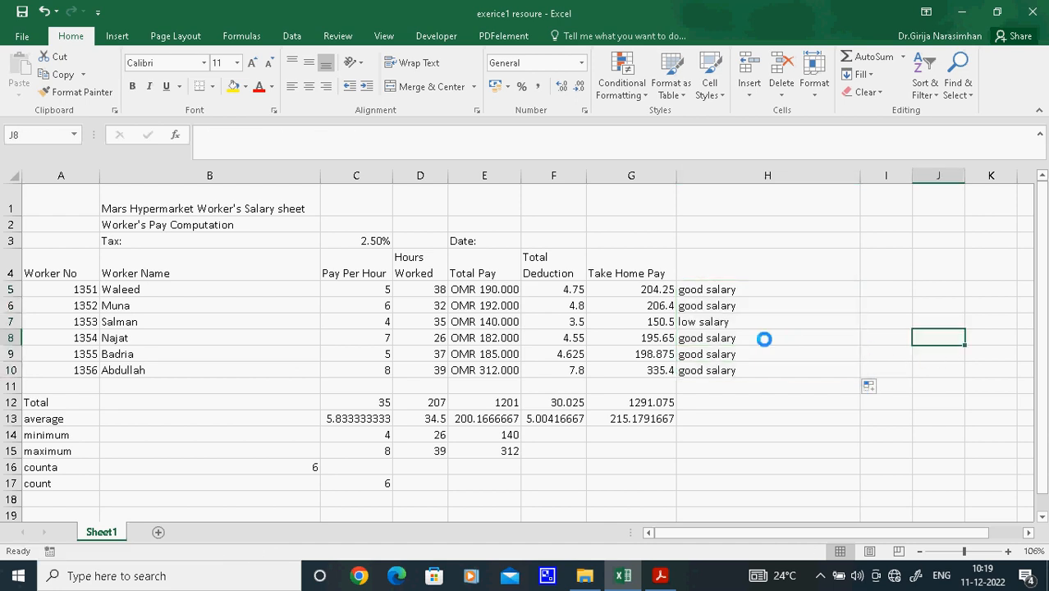
Review the comment in H7 and examine the comma and quotation marks in H5's IF formula
{"action": "left_click", "coordinate": [739, 322]}
{"action": "left_click", "coordinate": [701, 290]}
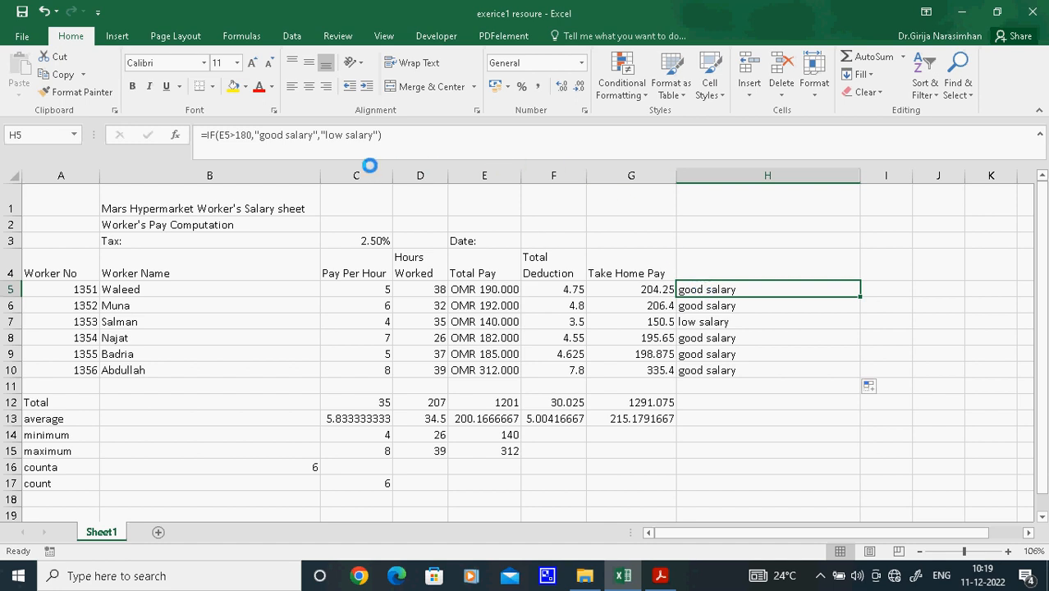
{"action": "left_click", "coordinate": [317, 136]}
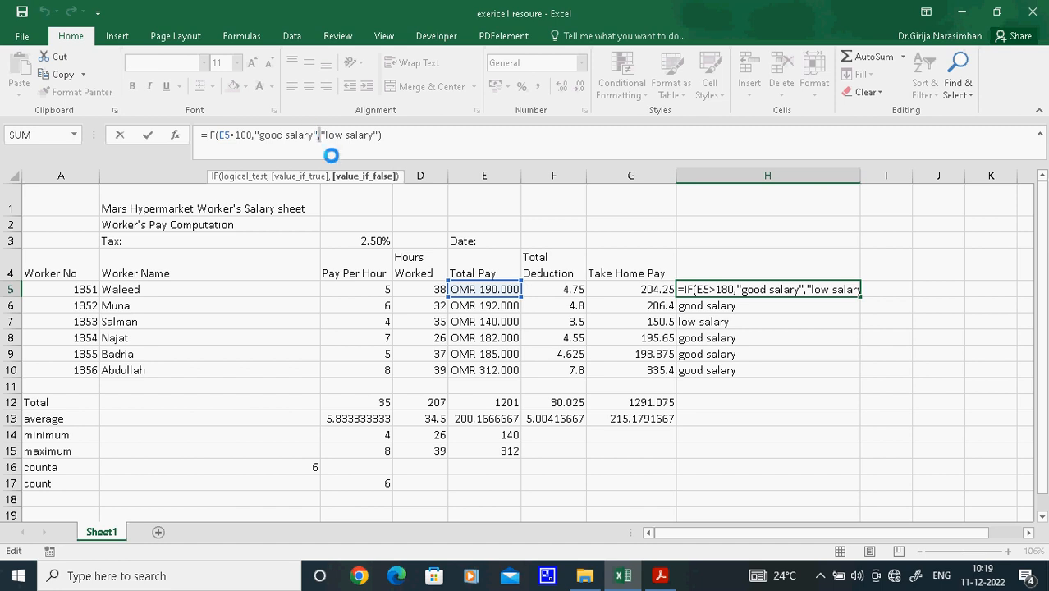
{"action": "key", "text": "Return"}
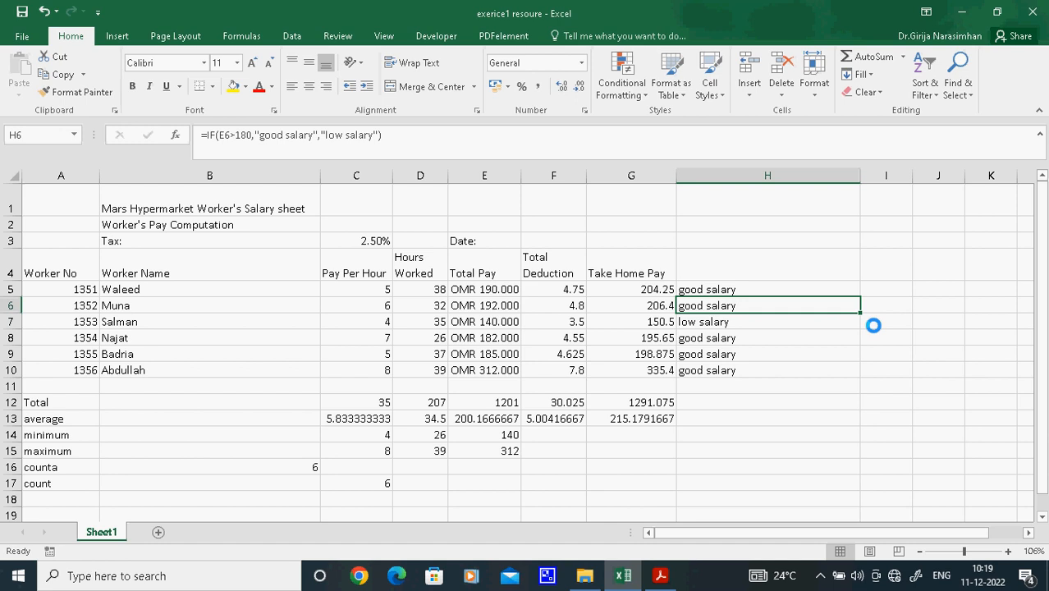
Switch to the exercise PDF in Acrobat Reader and review tasks 18 to 23
{"action": "left_click", "coordinate": [661, 575]}
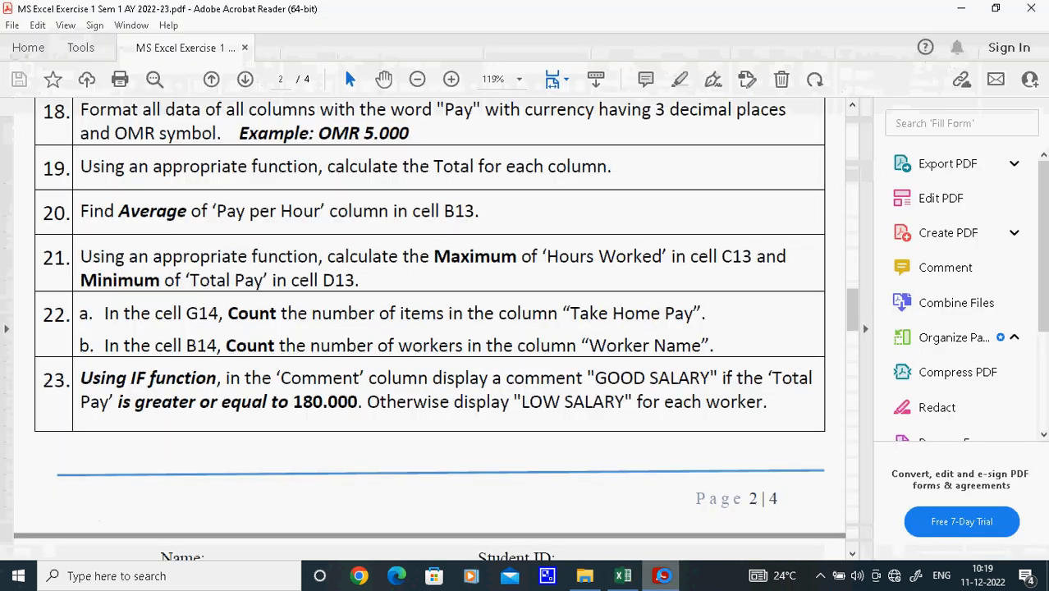
{"action": "left_click_drag", "start_coordinate": [853, 317], "coordinate": [875, 310]}
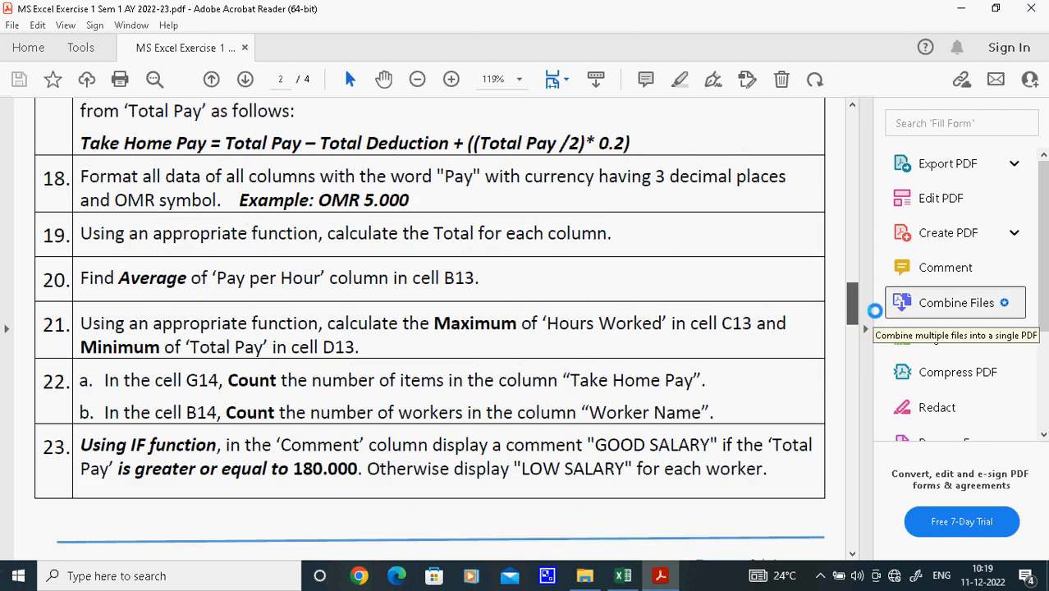
{"action": "mouse_move", "coordinate": [624, 576]}
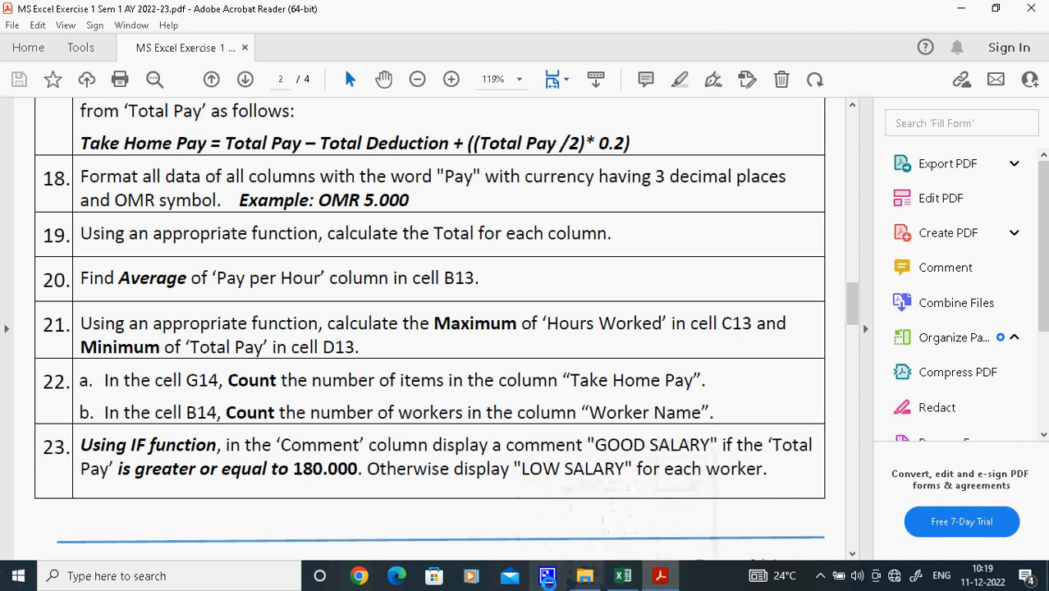
{"action": "left_click", "coordinate": [547, 576]}
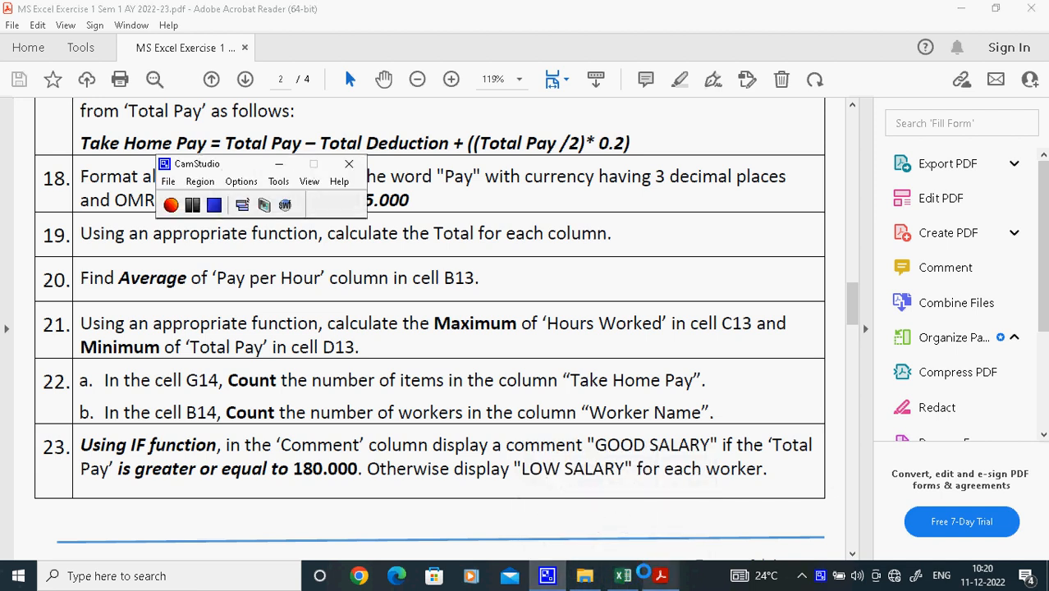
Switch back to Excel and save the salary workbook
{"action": "left_click", "coordinate": [622, 576]}
{"action": "left_click", "coordinate": [852, 393]}
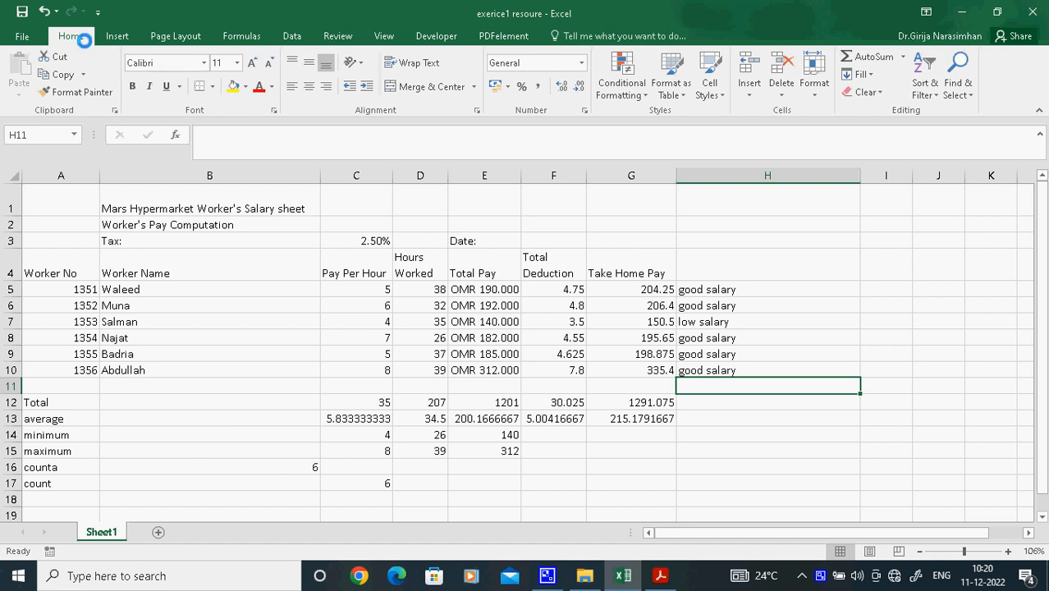
{"action": "left_click", "coordinate": [20, 33]}
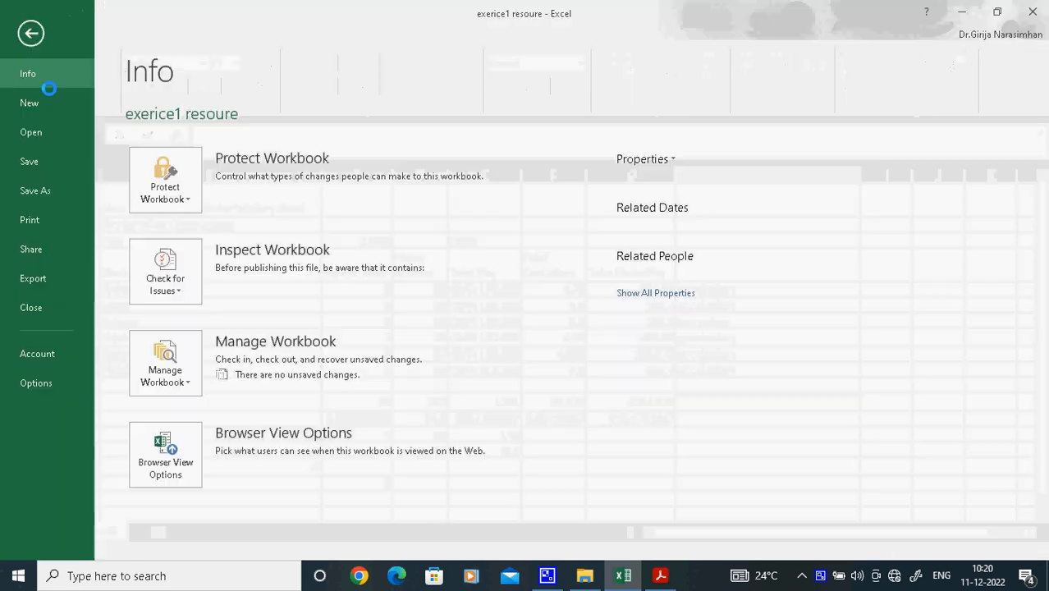
{"action": "left_click", "coordinate": [31, 32]}
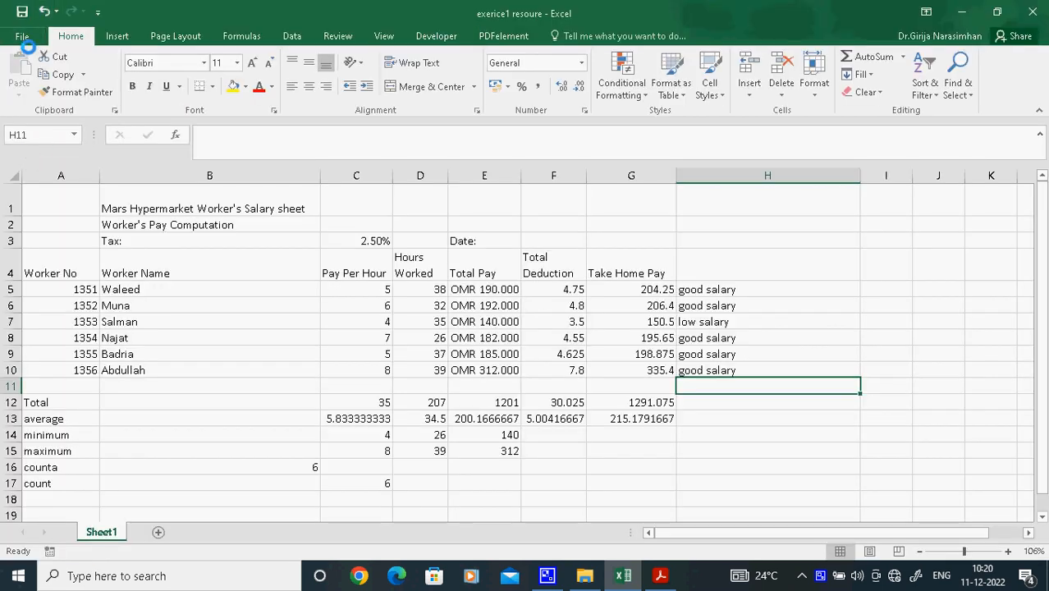
{"action": "left_click", "coordinate": [22, 36]}
{"action": "left_click", "coordinate": [23, 159]}
{"action": "right_click", "coordinate": [820, 575]}
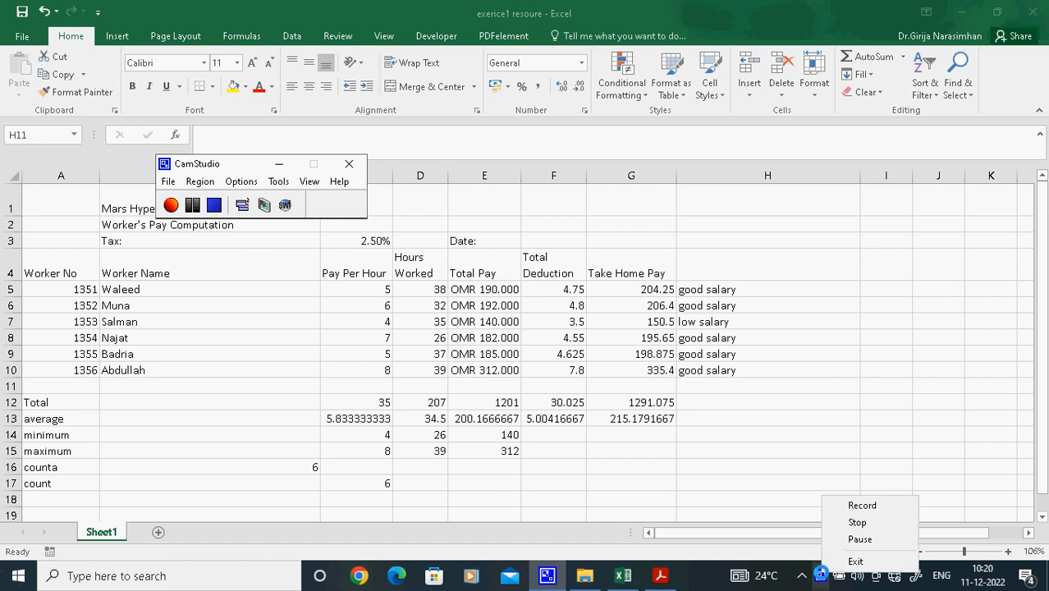
{"action": "left_click", "coordinate": [167, 181]}
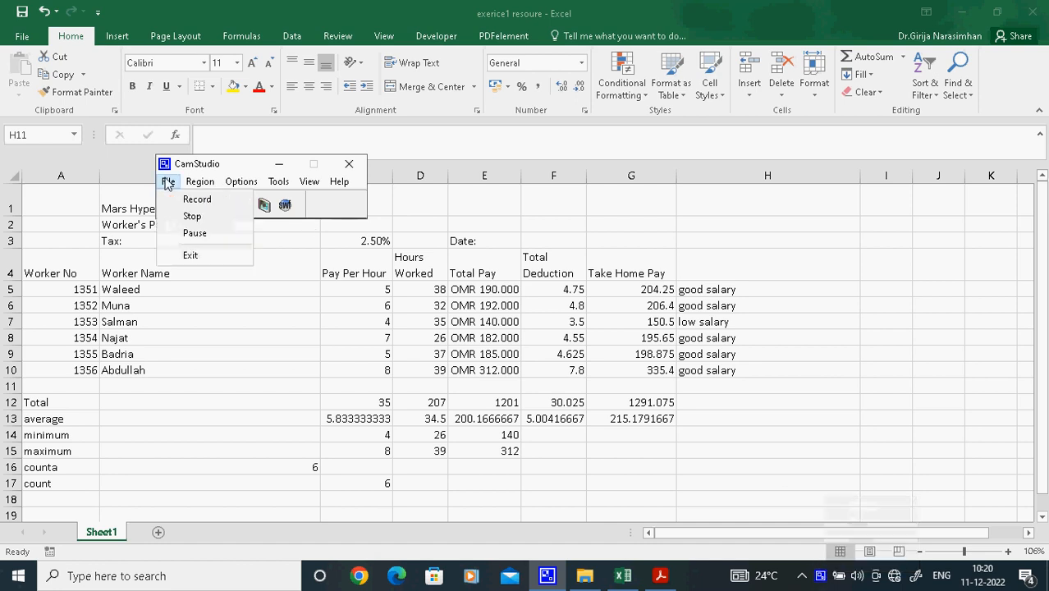
{"action": "left_click", "coordinate": [181, 215]}
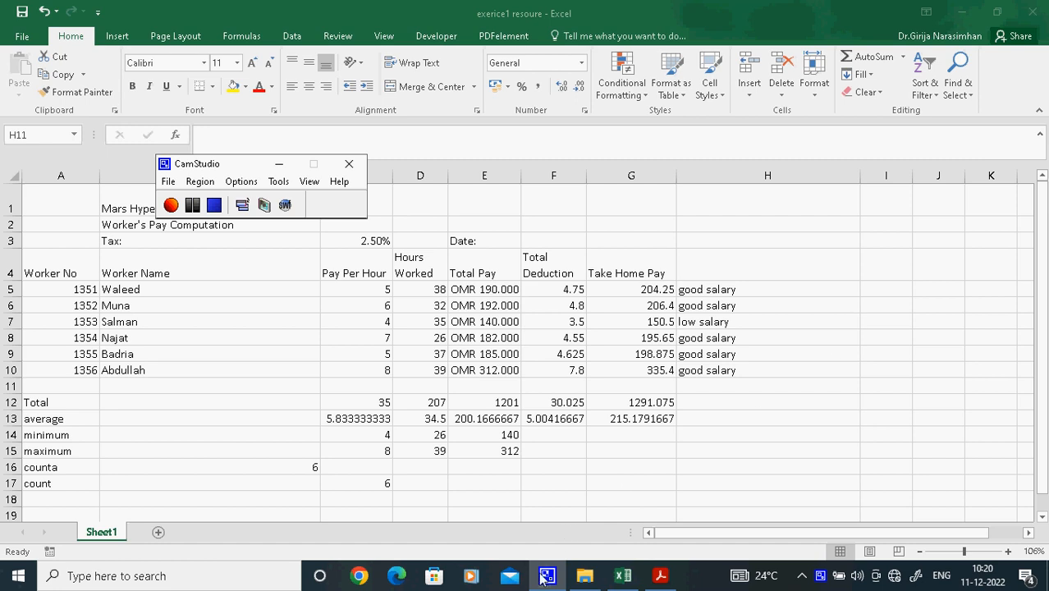
{"action": "mouse_move", "coordinate": [541, 579]}
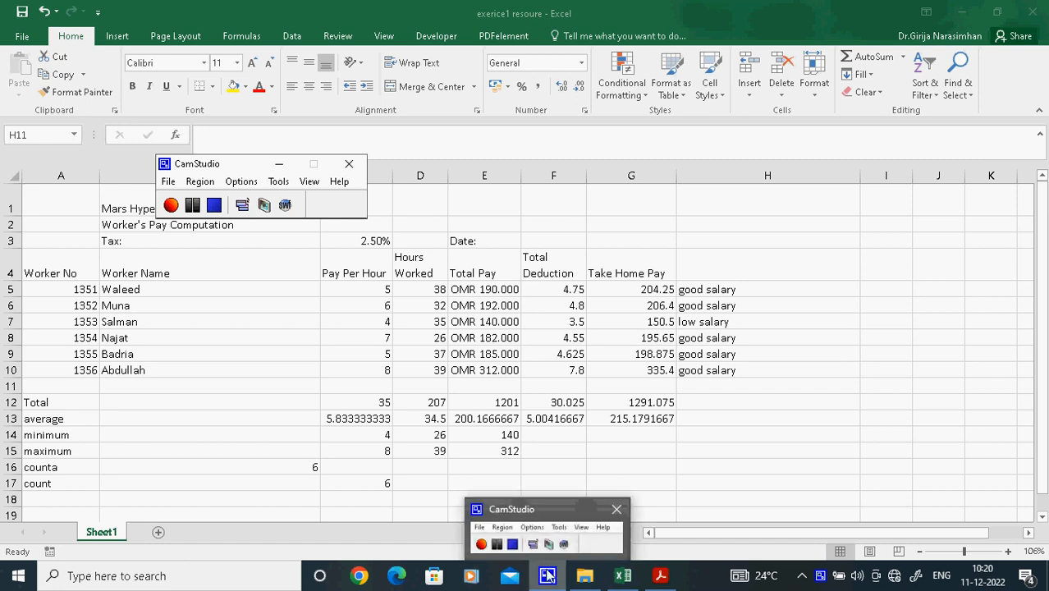
{"action": "left_click", "coordinate": [547, 577]}
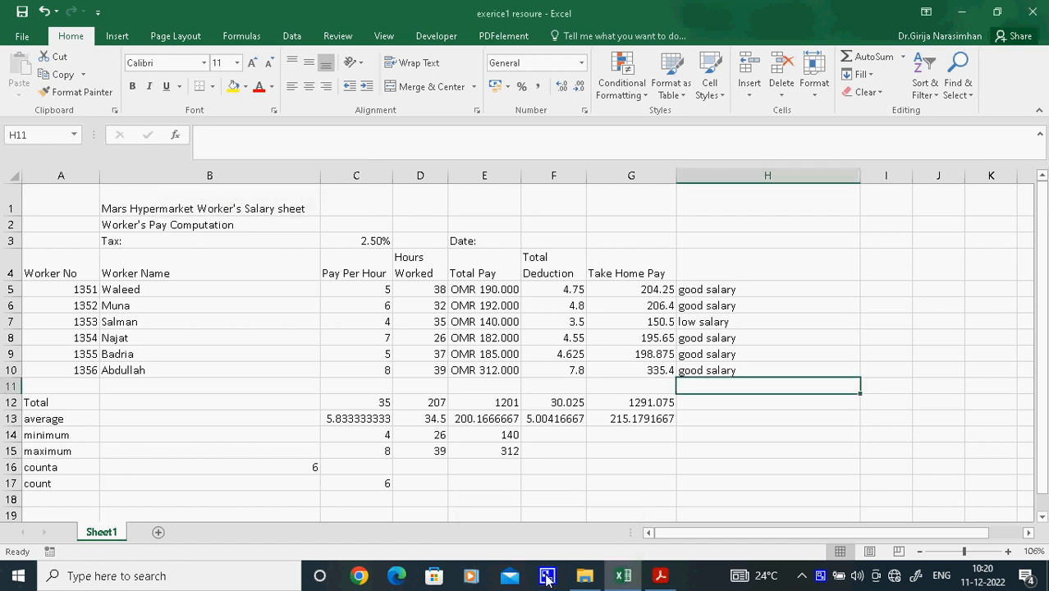
{"action": "right_click", "coordinate": [547, 578]}
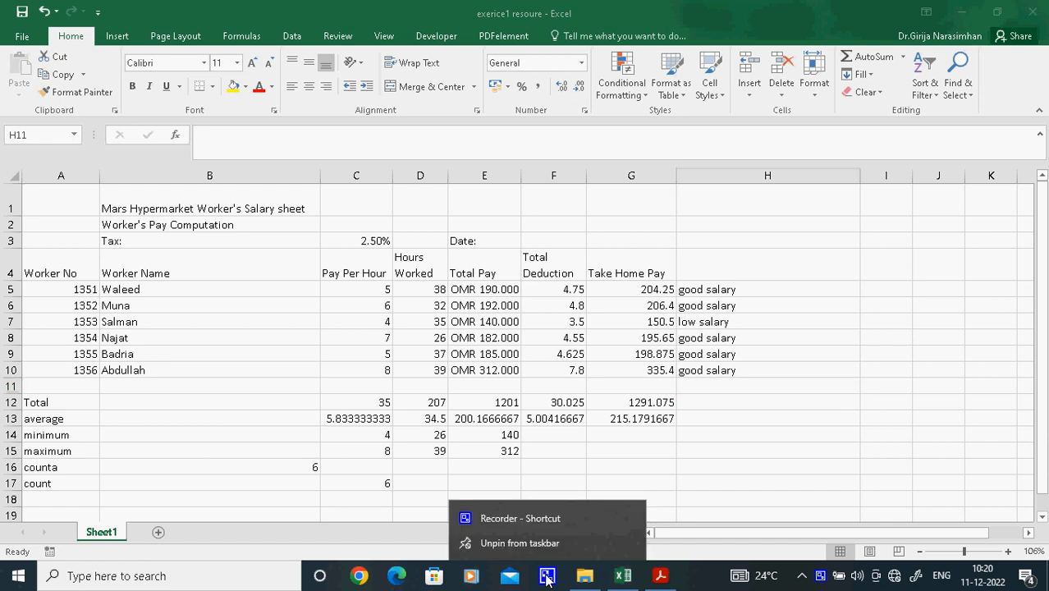
{"action": "right_click", "coordinate": [818, 576]}
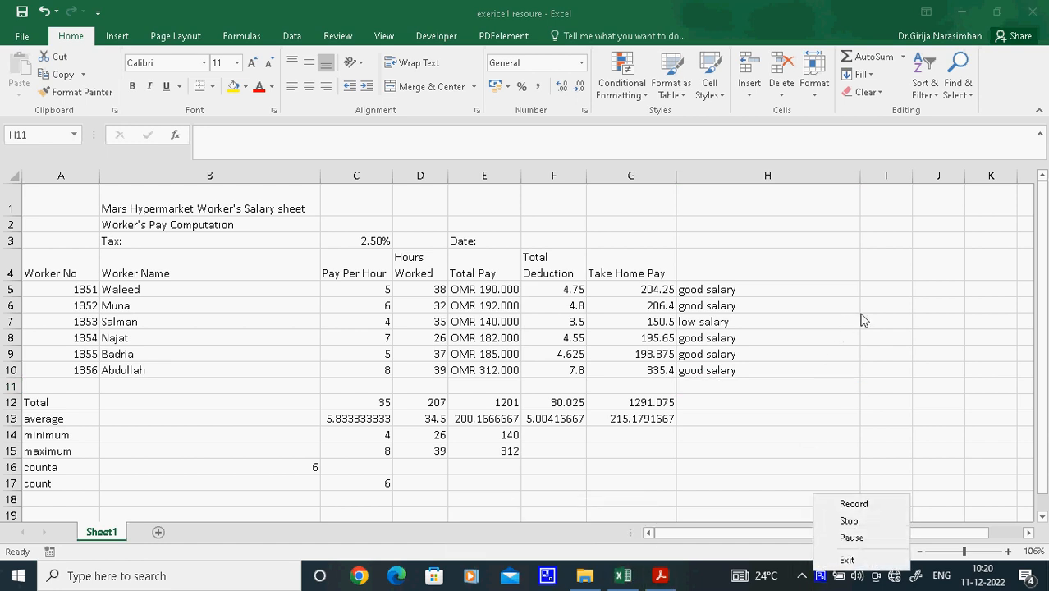
Close the exercise PDF in Acrobat Reader and the excel folder window, and return to the salary workbook in Excel
{"action": "left_click", "coordinate": [856, 381]}
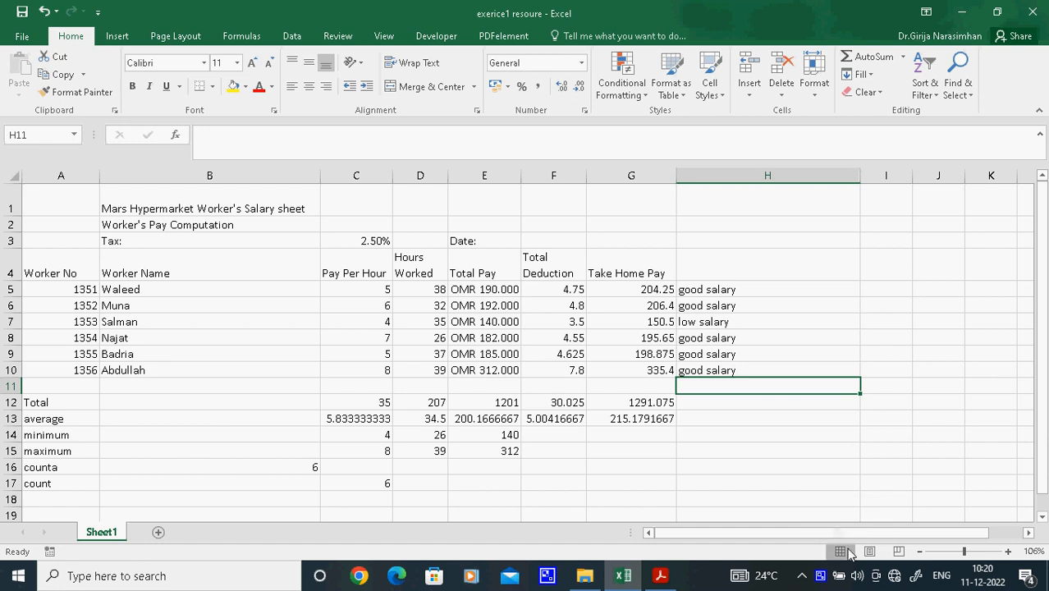
{"action": "left_click", "coordinate": [928, 323]}
{"action": "left_click", "coordinate": [962, 12]}
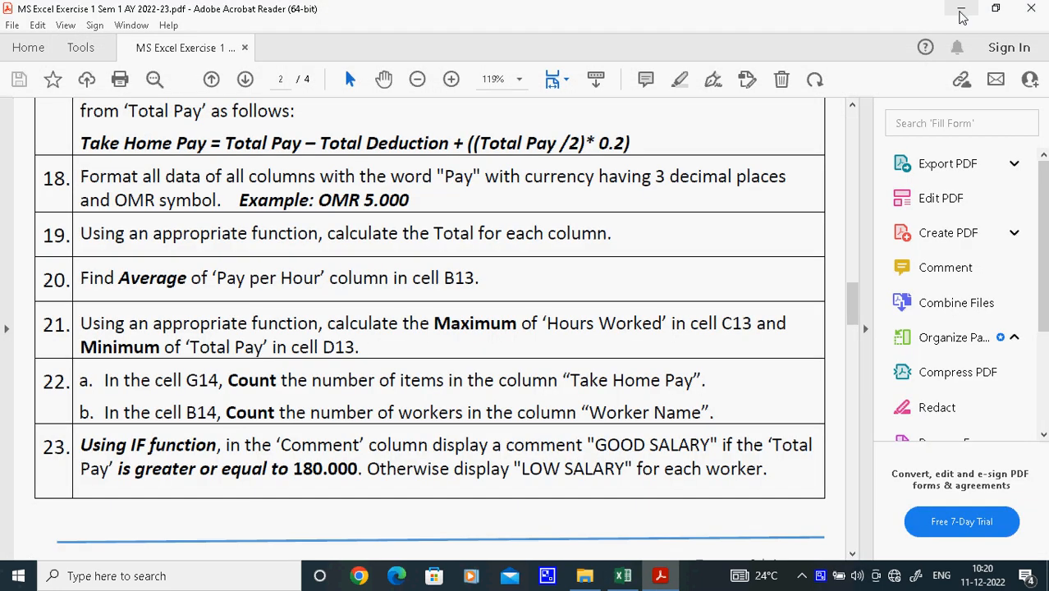
{"action": "left_click", "coordinate": [959, 10]}
{"action": "left_click", "coordinate": [946, 168]}
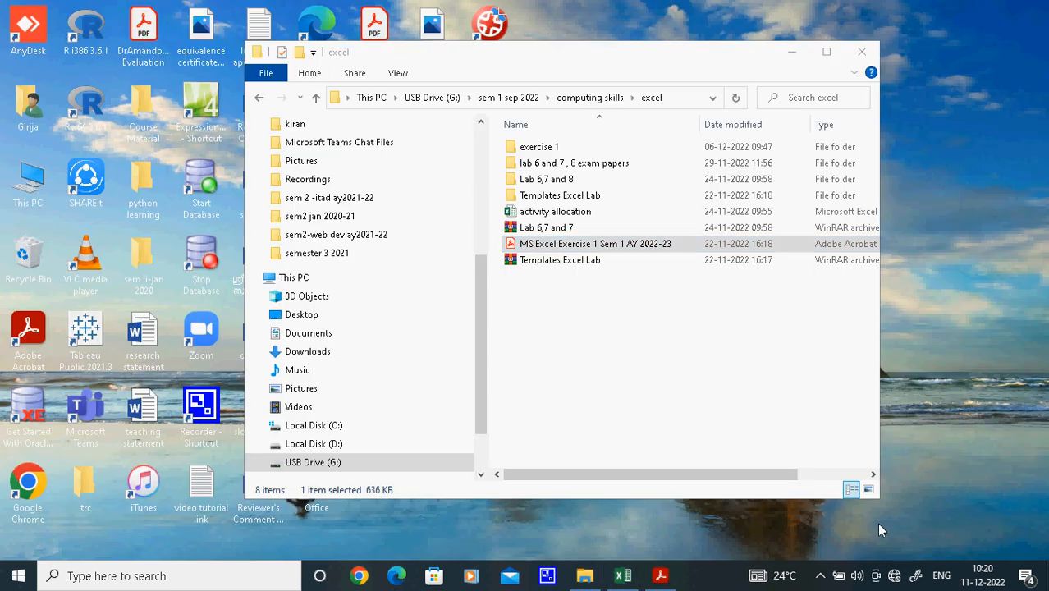
{"action": "left_click", "coordinate": [659, 576]}
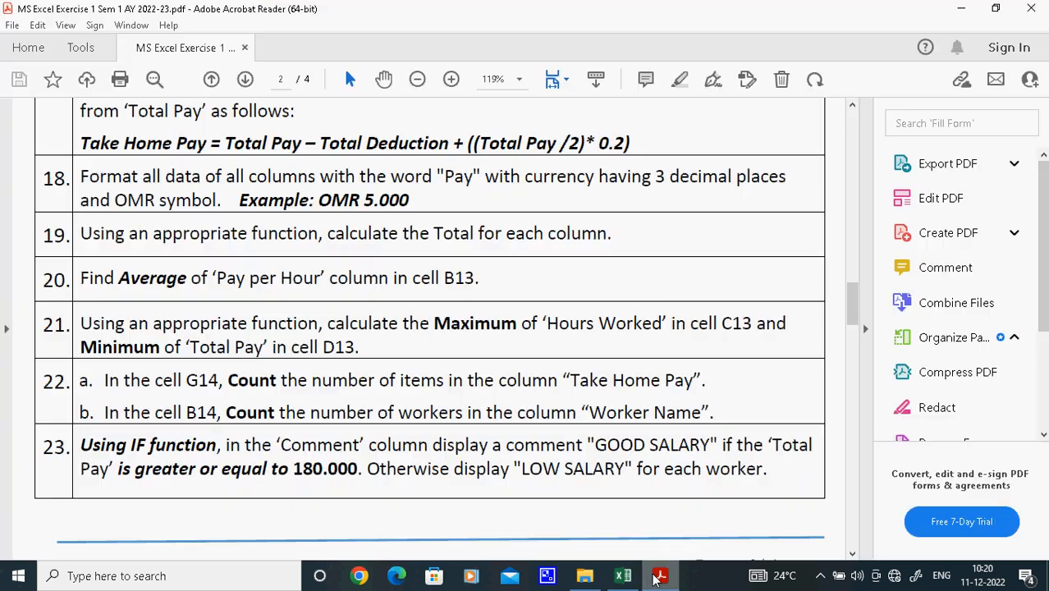
{"action": "left_click", "coordinate": [1034, 11]}
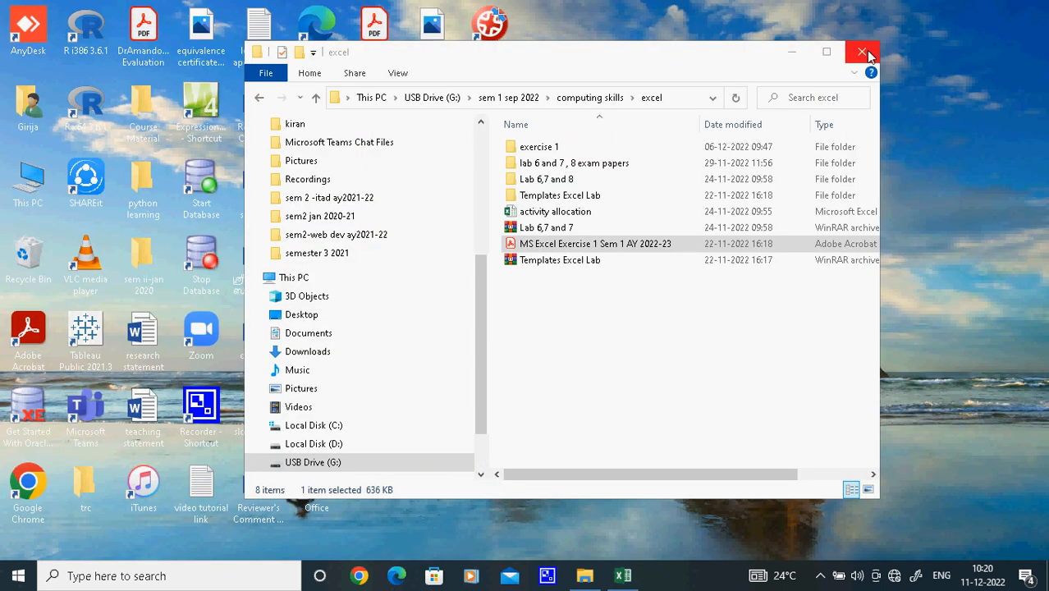
{"action": "left_click", "coordinate": [866, 50]}
{"action": "left_click", "coordinate": [623, 575]}
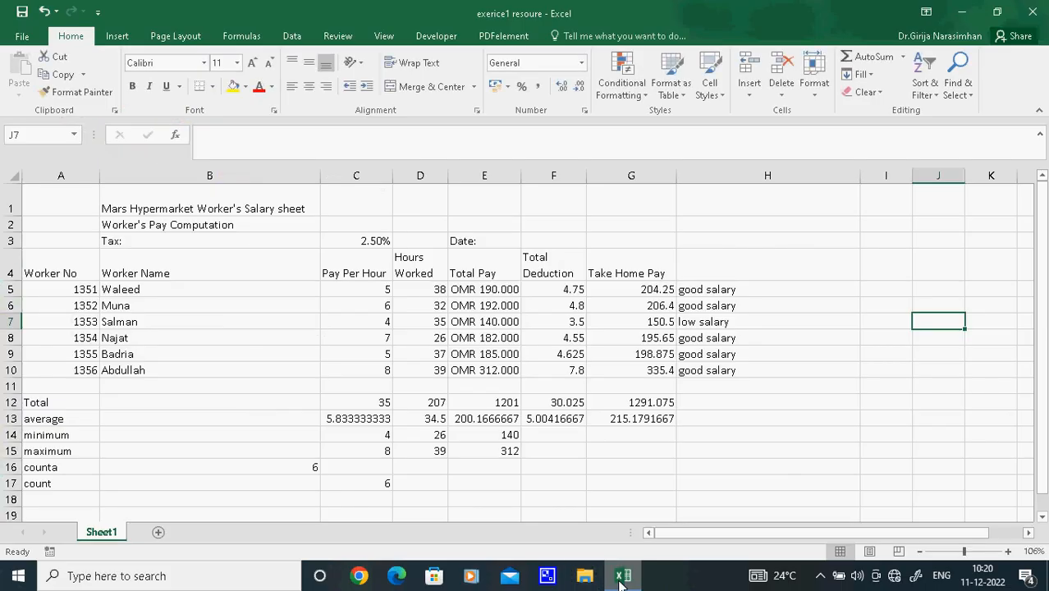
{"action": "left_click", "coordinate": [951, 389]}
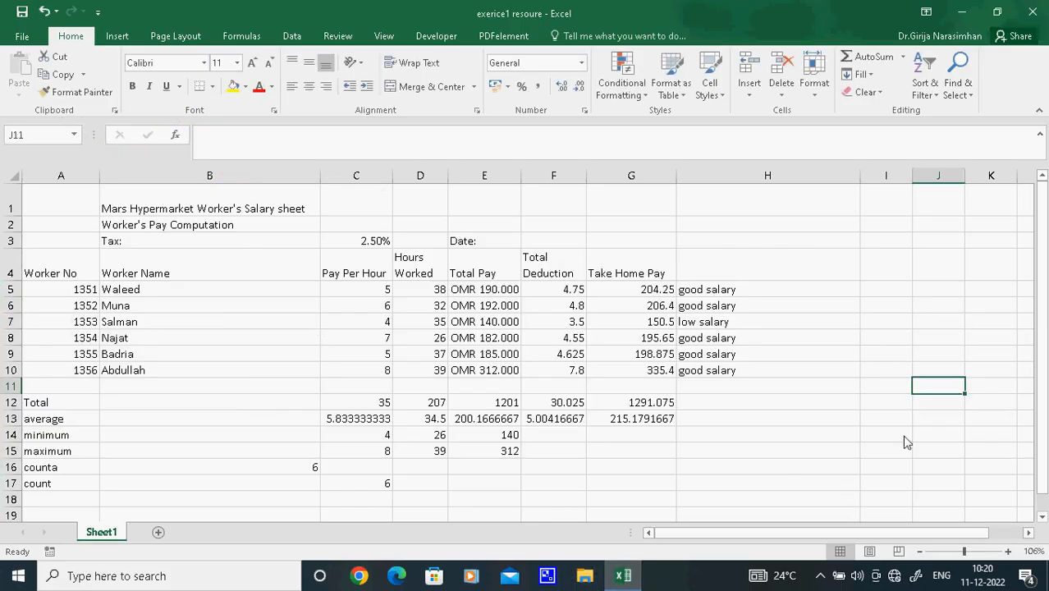
{"action": "right_click", "coordinate": [817, 579]}
{"action": "left_click", "coordinate": [818, 578]}
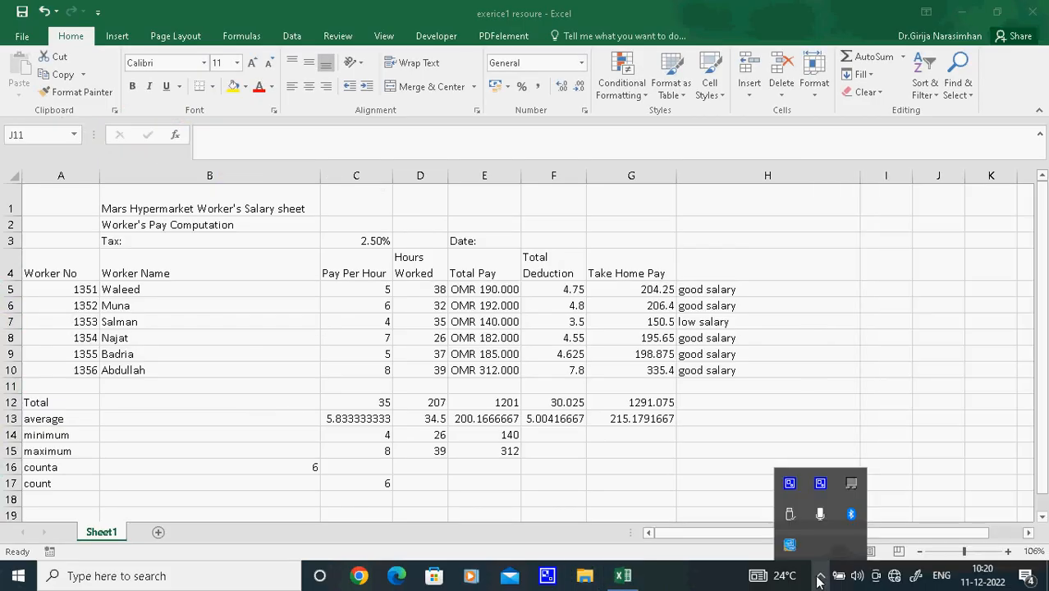
{"action": "right_click", "coordinate": [790, 483]}
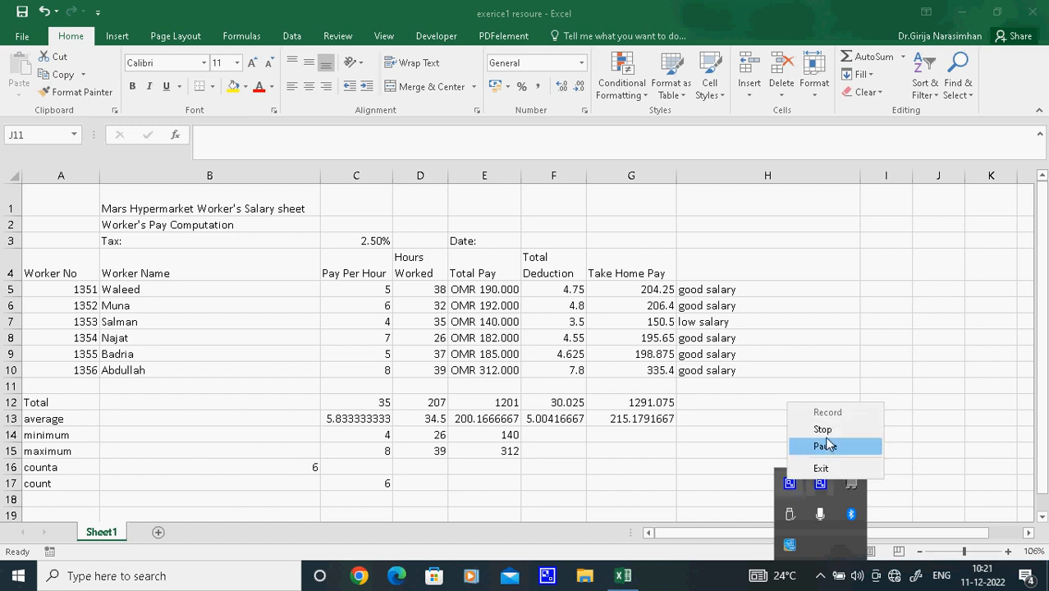